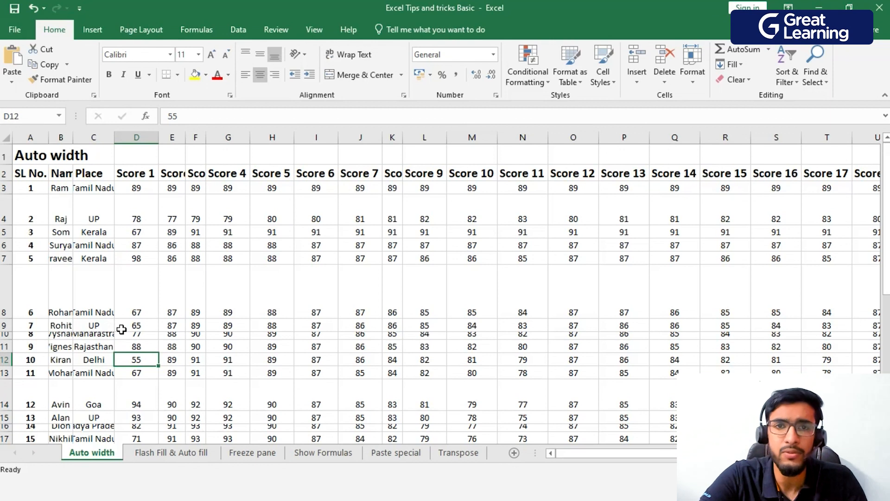
Manually widen the Name and Place columns (B and C) so their entries fit.
{"action": "left_click_drag", "start_coordinate": [74, 142], "coordinate": [88, 143]}
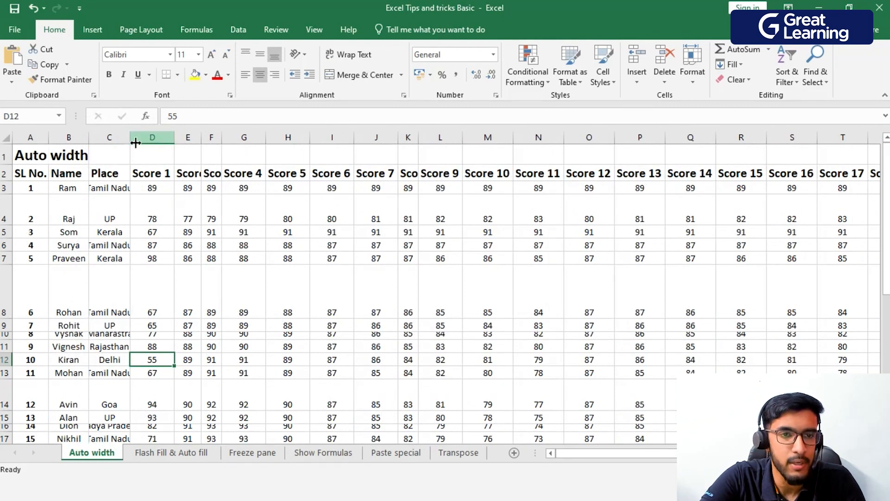
{"action": "left_click_drag", "start_coordinate": [130, 139], "coordinate": [143, 138]}
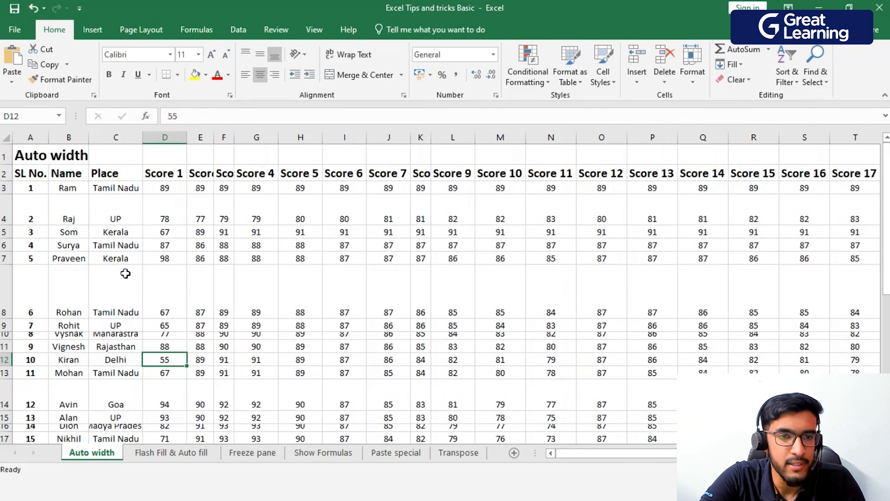
{"action": "scroll", "coordinate": [180, 307], "scroll_direction": "down", "scroll_amount": 2}
{"action": "scroll", "coordinate": [181, 309], "scroll_direction": "up", "scroll_amount": 1}
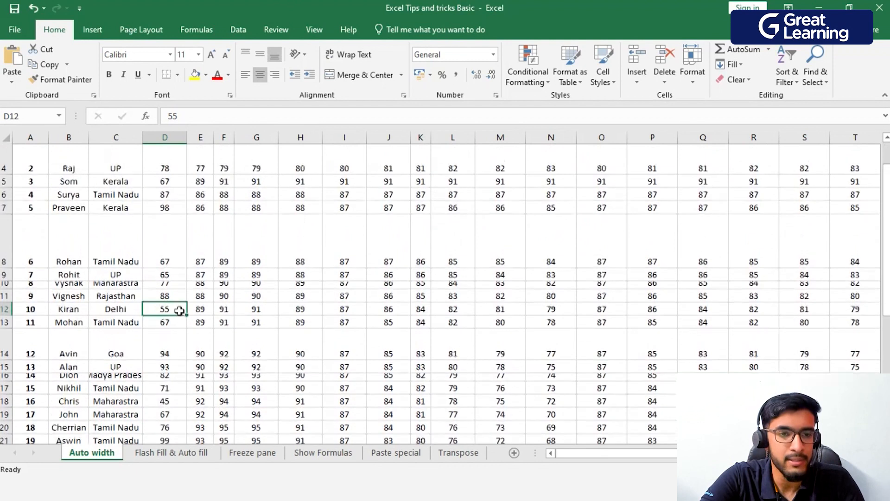
{"action": "scroll", "coordinate": [116, 304], "scroll_direction": "down", "scroll_amount": 1}
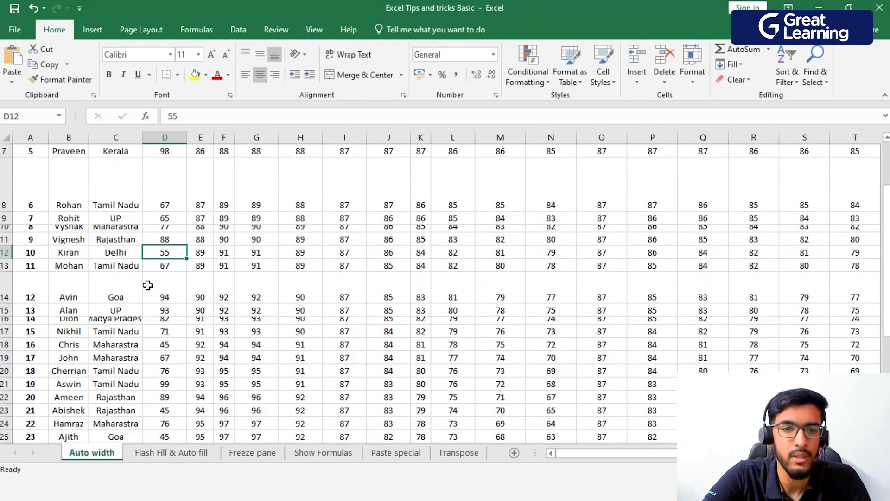
{"action": "scroll", "coordinate": [227, 336], "scroll_direction": "up", "scroll_amount": 1}
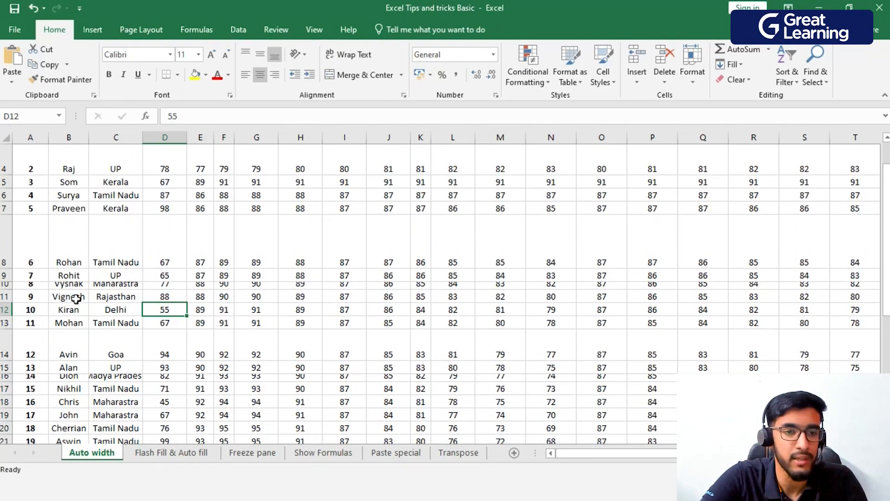
Manually increase the height of row 10 and shrink the overly tall row 8 to about normal height.
{"action": "left_click_drag", "start_coordinate": [9, 289], "coordinate": [9, 295]}
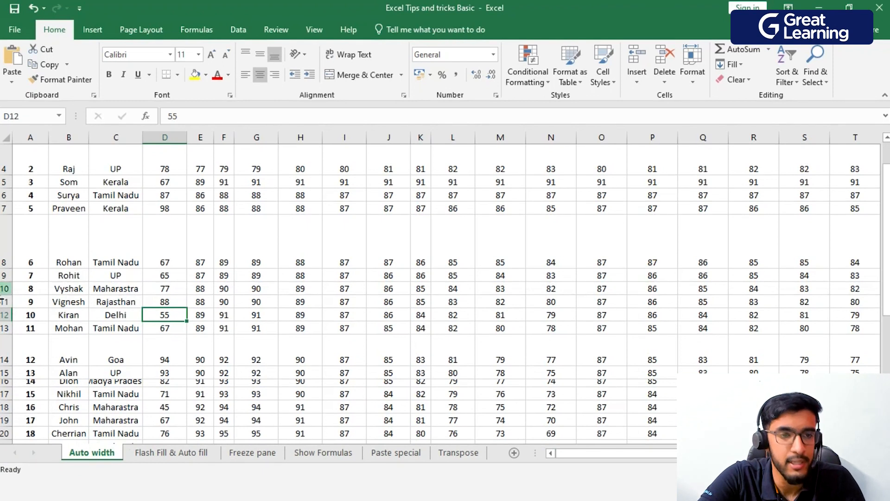
{"action": "left_click_drag", "start_coordinate": [8, 294], "coordinate": [8, 297]}
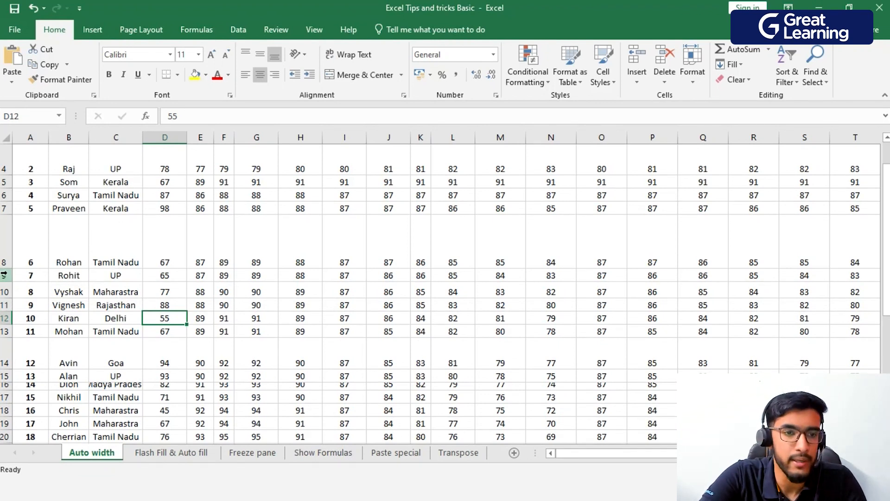
{"action": "left_click_drag", "start_coordinate": [9, 268], "coordinate": [9, 227]}
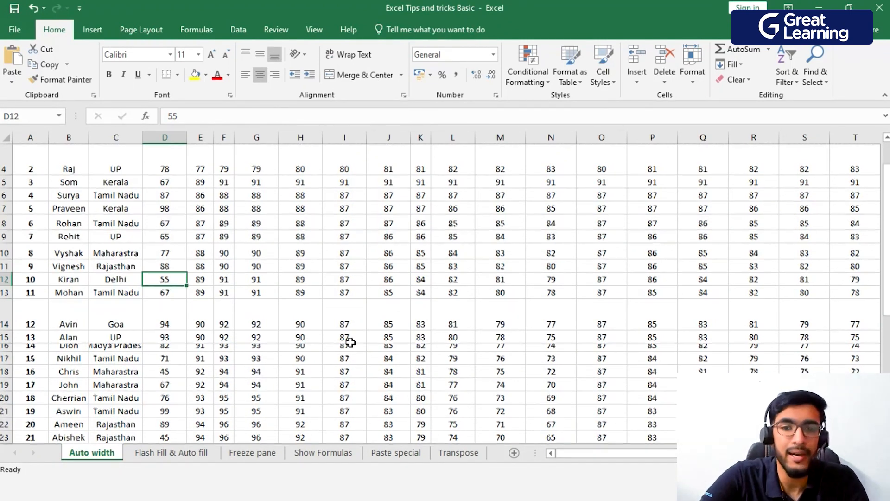
{"action": "scroll", "coordinate": [354, 342], "scroll_direction": "up", "scroll_amount": 1}
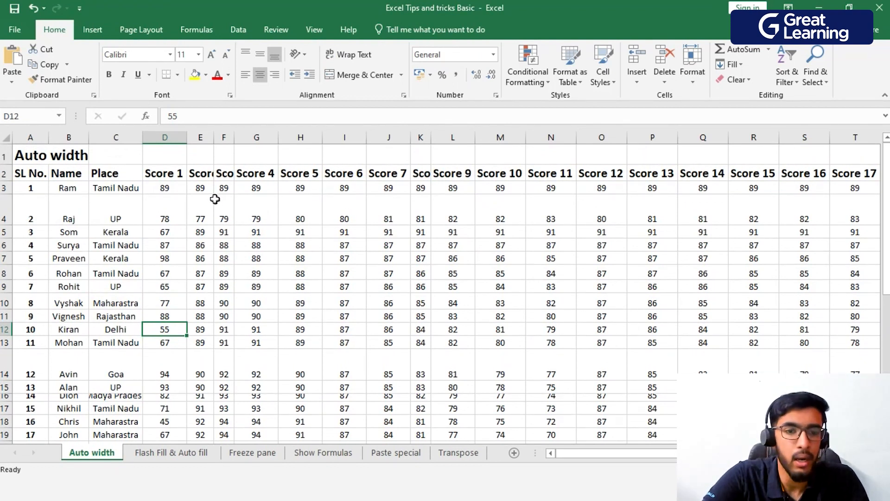
Undo the manual column width and row height adjustments.
{"action": "key", "text": "ctrl+z"}
{"action": "key", "text": "ctrl+z"}
{"action": "key", "text": "ctrl+z"}
{"action": "key", "text": "ctrl+z"}
{"action": "key", "text": "ctrl+z"}
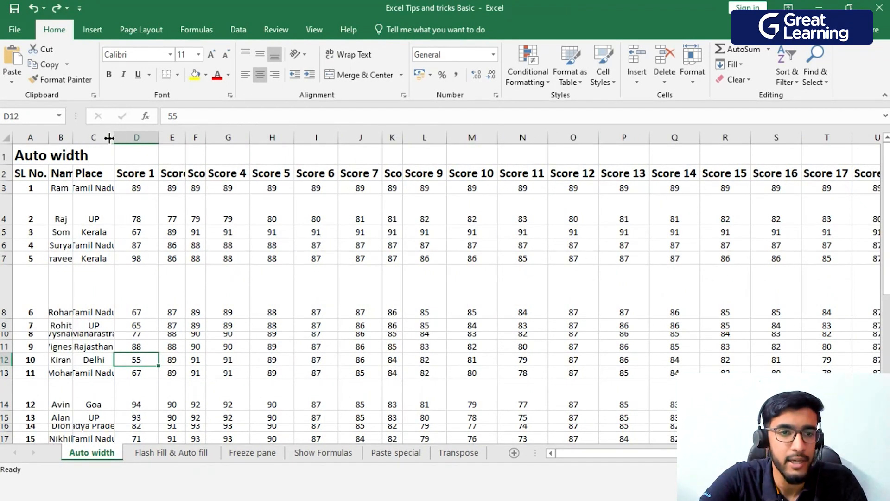
Auto-fit the width of the Place column (C) and the heights of rows 10 and 8 to their contents.
{"action": "double_click", "coordinate": [114, 139]}
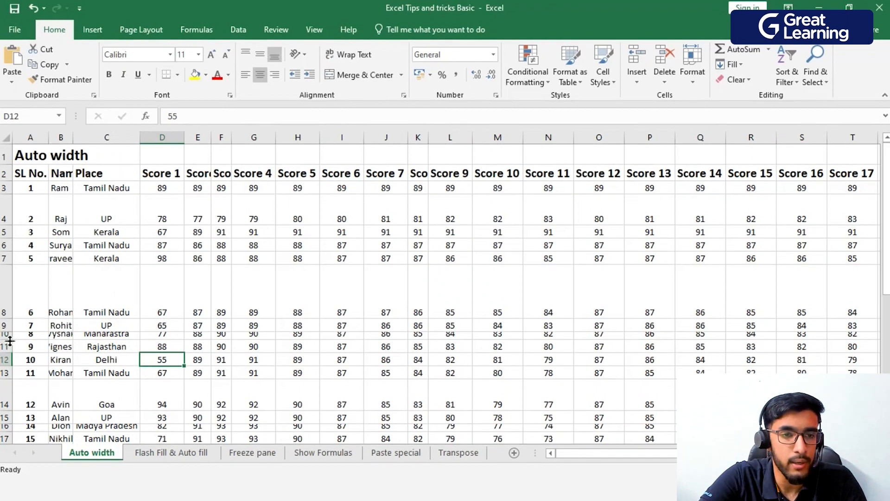
{"action": "key", "text": "ctrl+z"}
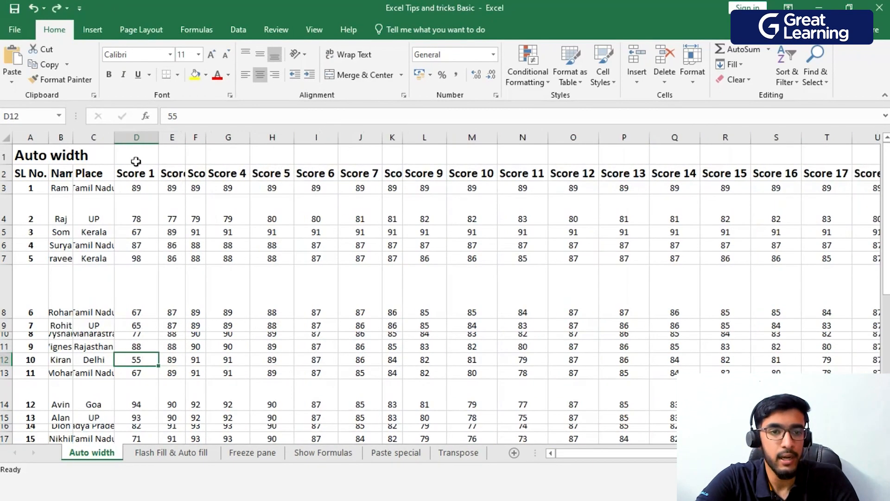
{"action": "double_click", "coordinate": [113, 138]}
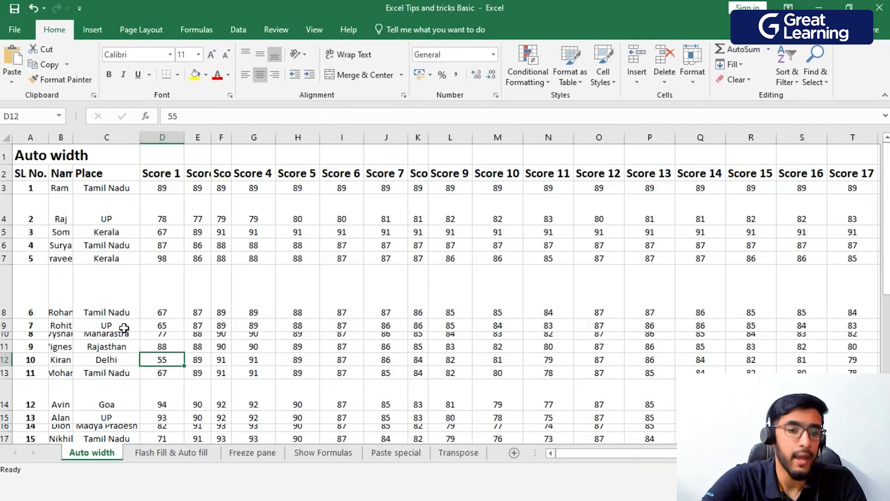
{"action": "double_click", "coordinate": [7, 341]}
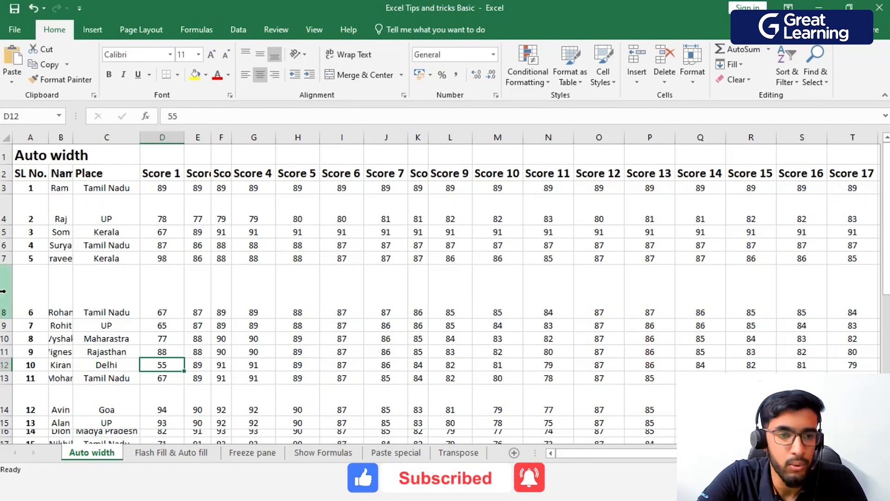
{"action": "double_click", "coordinate": [7, 319]}
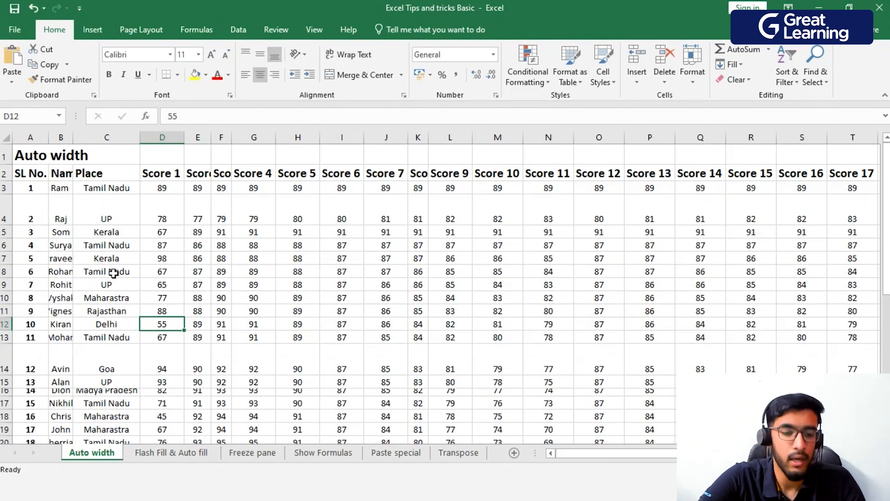
Undo the auto-fit changes to the Place column and to rows 10 and 8.
{"action": "key", "text": "ctrl+z"}
{"action": "key", "text": "ctrl+z"}
{"action": "key", "text": "ctrl+z"}
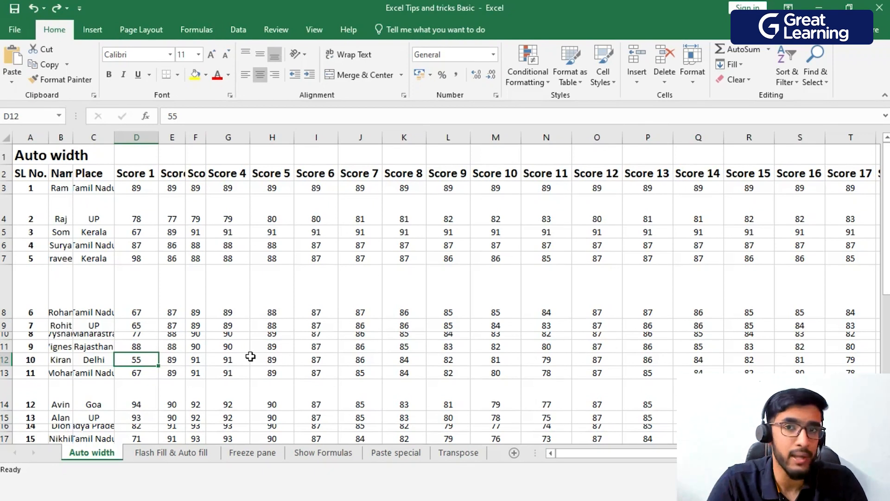
Auto-fit all column widths and row heights of the whole Auto width sheet at once, and review the table.
{"action": "left_click", "coordinate": [6, 139]}
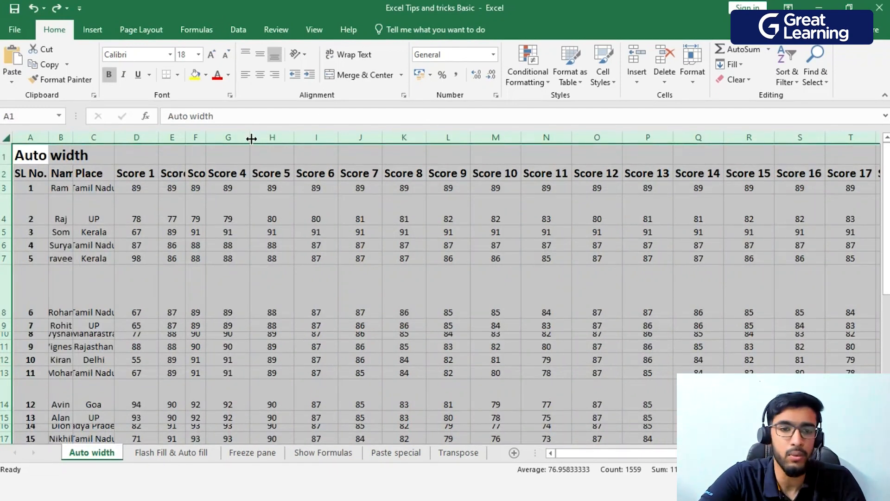
{"action": "double_click", "coordinate": [251, 138]}
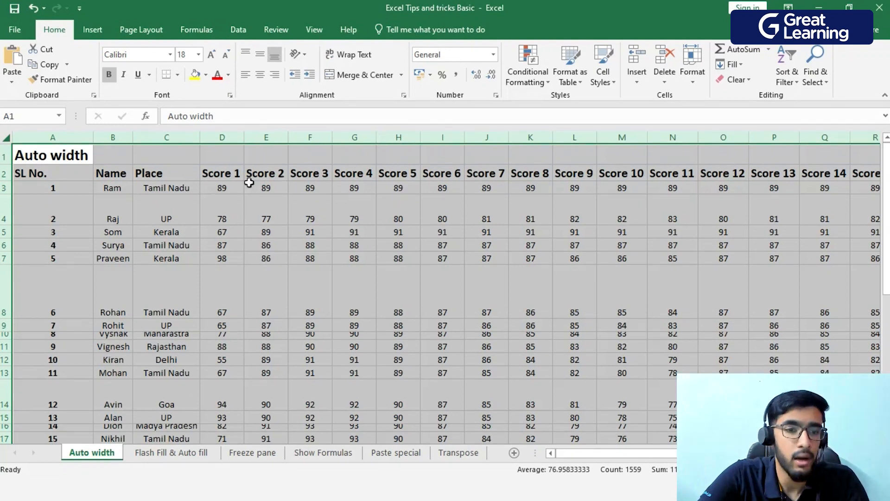
{"action": "double_click", "coordinate": [5, 224]}
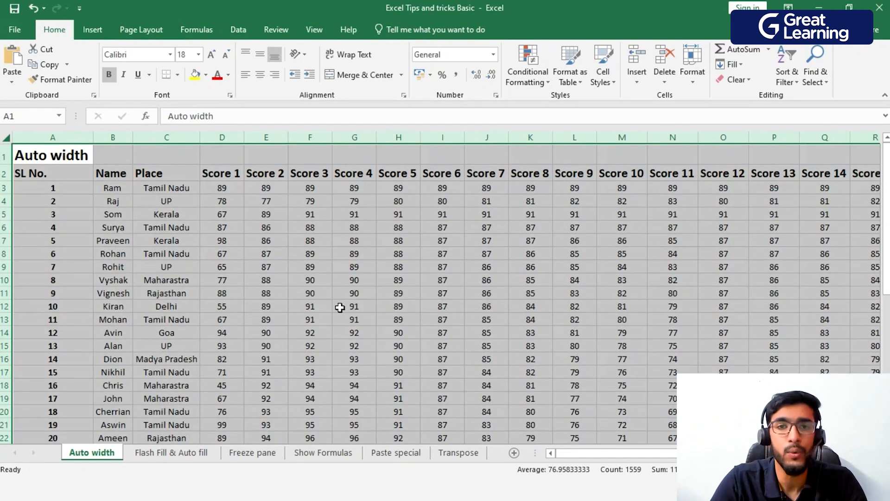
{"action": "scroll", "coordinate": [340, 308], "scroll_direction": "down", "scroll_amount": 6}
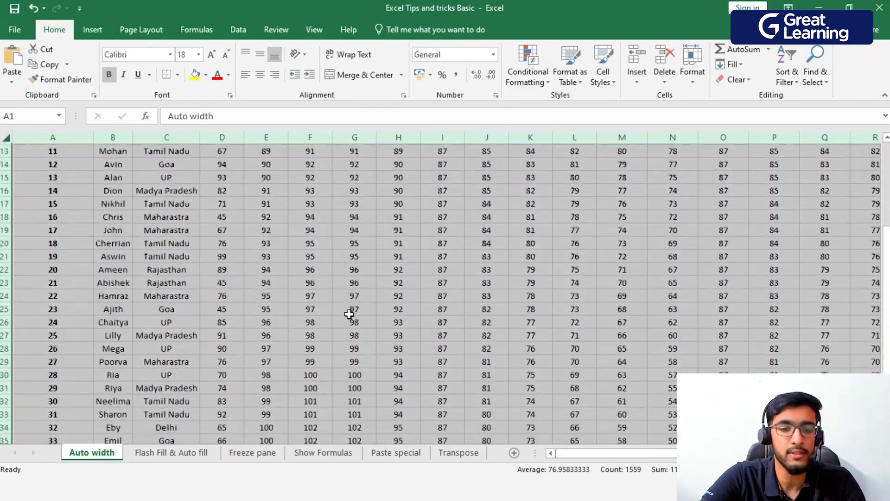
{"action": "scroll", "coordinate": [349, 314], "scroll_direction": "down", "scroll_amount": 1}
{"action": "scroll", "coordinate": [349, 313], "scroll_direction": "up", "scroll_amount": 3}
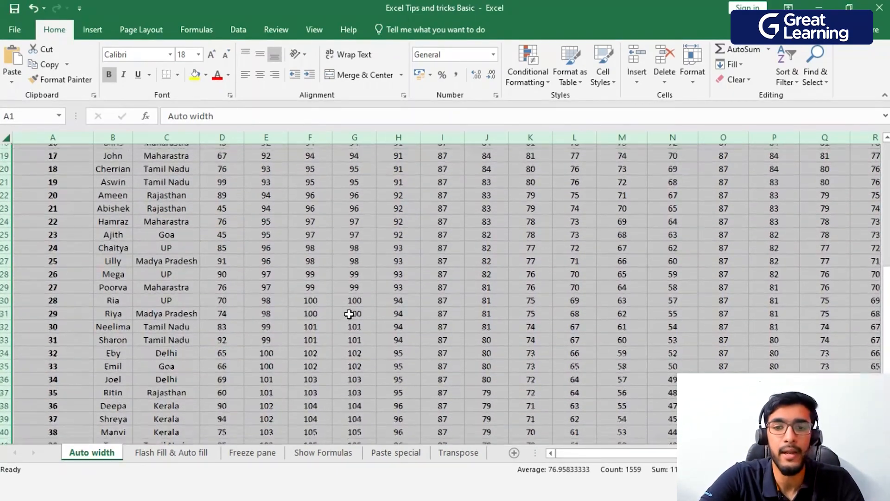
{"action": "scroll", "coordinate": [349, 314], "scroll_direction": "up", "scroll_amount": 1}
{"action": "scroll", "coordinate": [349, 314], "scroll_direction": "up", "scroll_amount": 3}
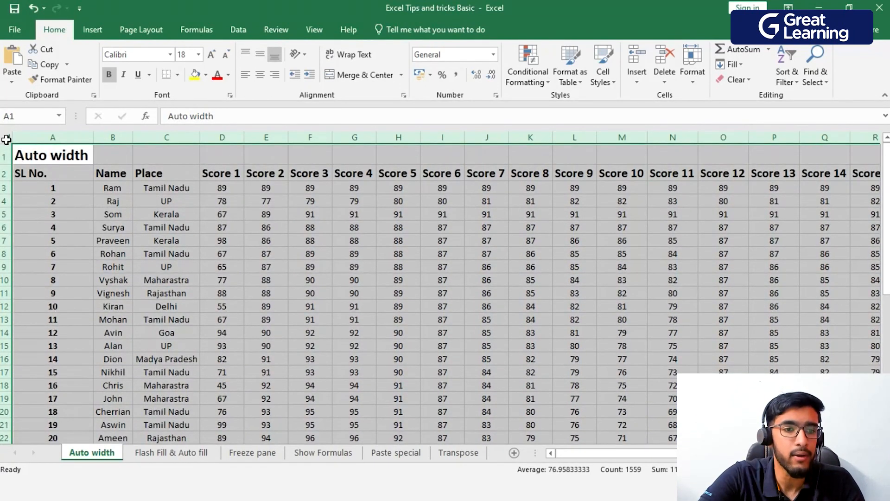
{"action": "left_click", "coordinate": [262, 281]}
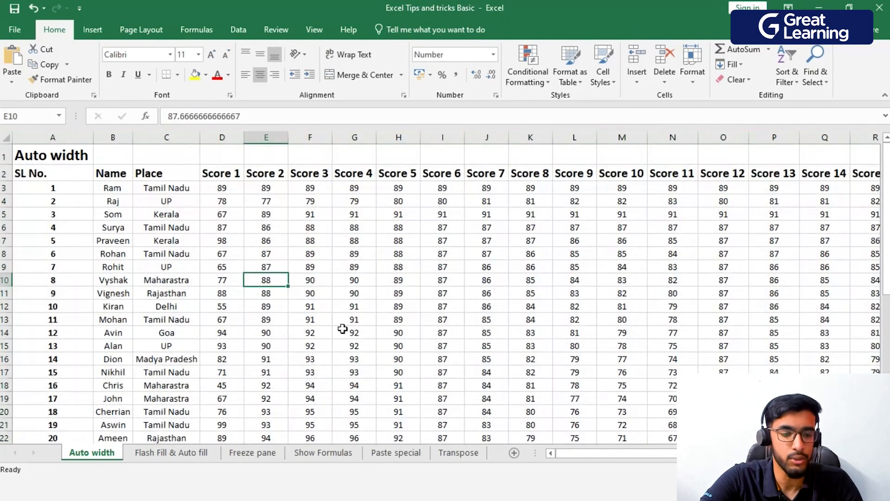
Undo the sheet-wide column and row auto-fit and deselect the sheet.
{"action": "key", "text": "ctrl+z"}
{"action": "key", "text": "ctrl+z"}
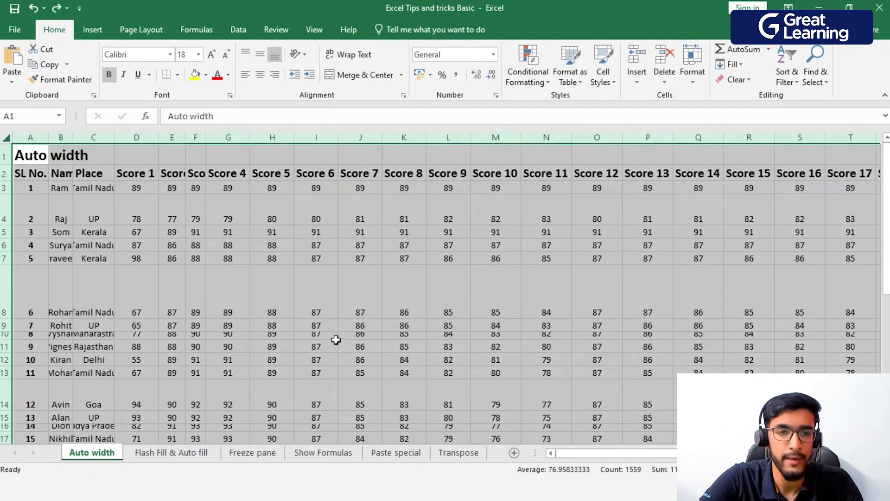
{"action": "left_click", "coordinate": [357, 297]}
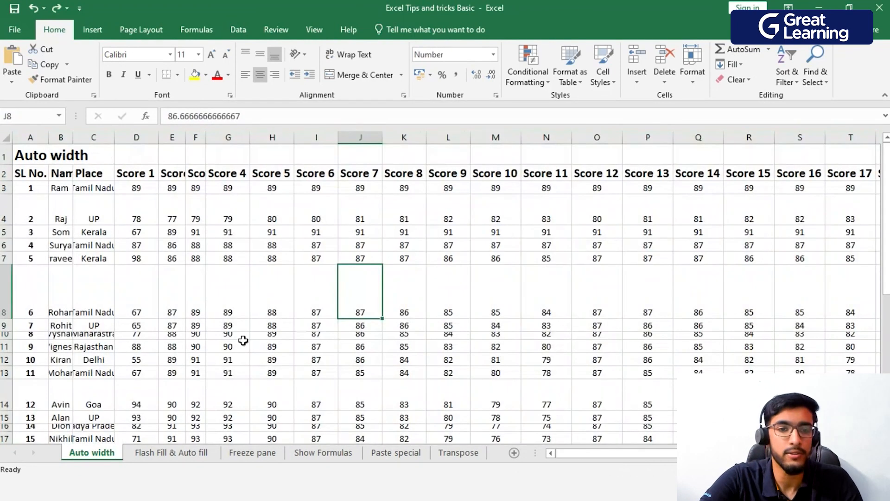
Select the whole sheet again, auto-fit every column and row to its contents, and look through the table.
{"action": "left_click", "coordinate": [6, 135]}
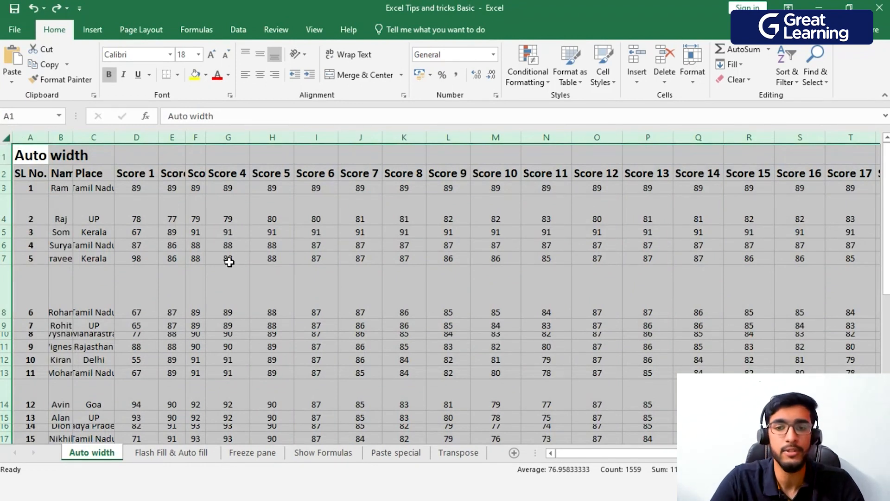
{"action": "double_click", "coordinate": [295, 138]}
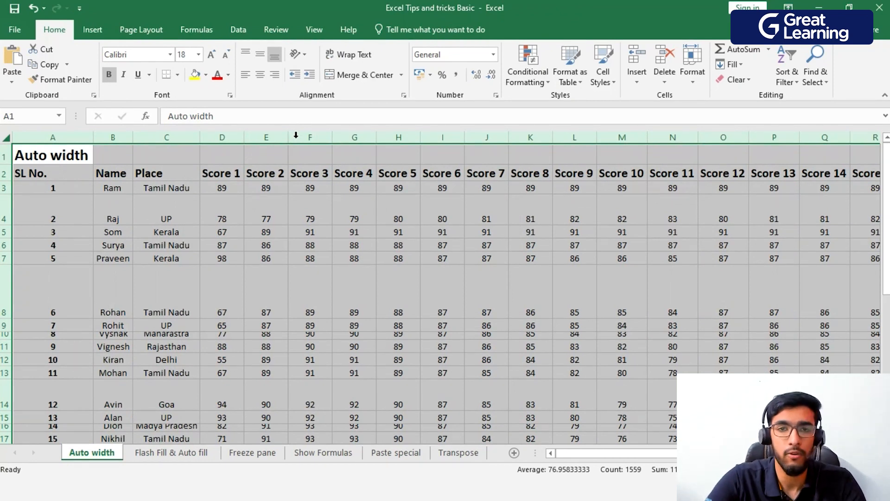
{"action": "double_click", "coordinate": [8, 265]}
{"action": "scroll", "coordinate": [377, 332], "scroll_direction": "down", "scroll_amount": 2}
{"action": "scroll", "coordinate": [377, 332], "scroll_direction": "down", "scroll_amount": 4}
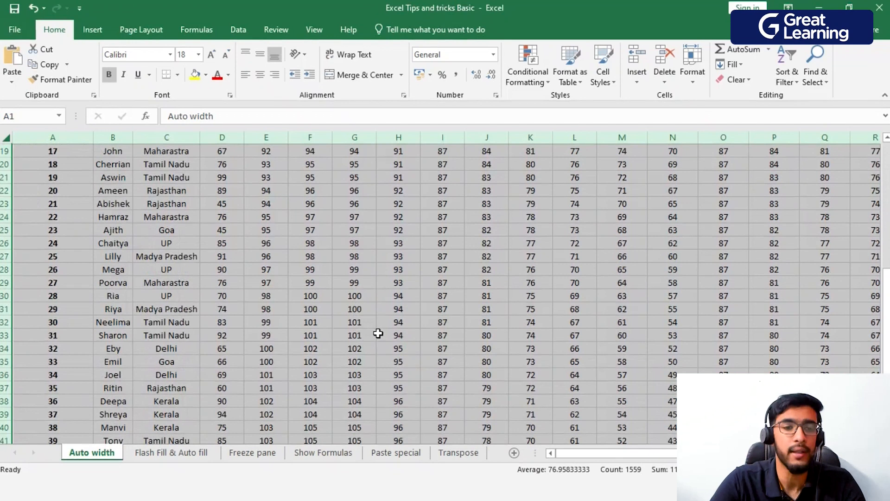
{"action": "scroll", "coordinate": [378, 333], "scroll_direction": "up", "scroll_amount": 6}
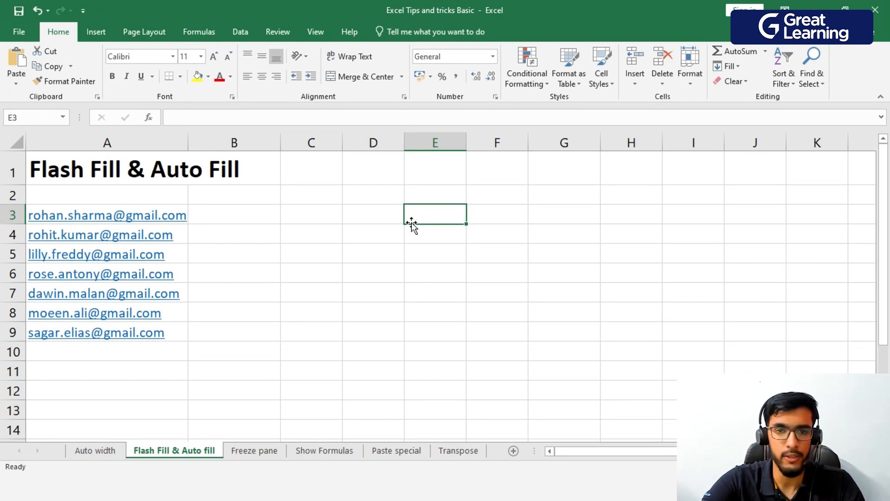
On the Flash Fill & Auto fill sheet, enter the value 1 in every cell from D3 to D9.
{"action": "left_click", "coordinate": [385, 221]}
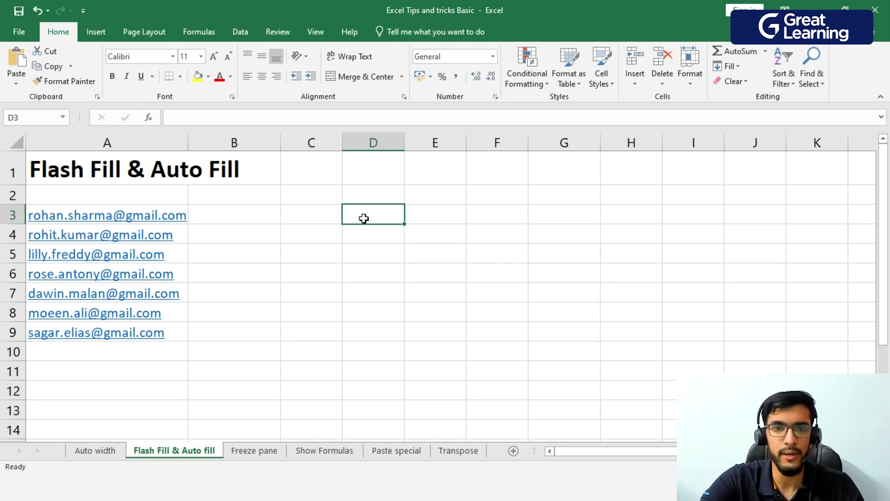
{"action": "type", "text": "1"}
{"action": "key", "text": "Return"}
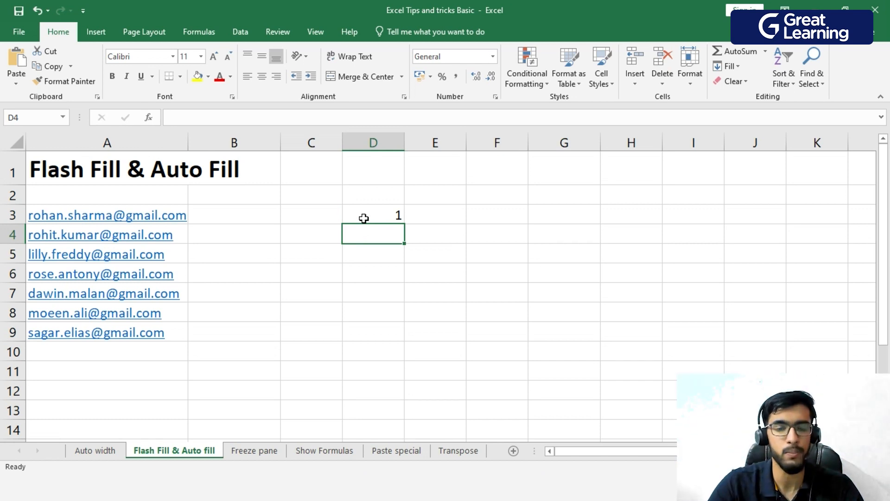
{"action": "type", "text": "1"}
{"action": "key", "text": "Return"}
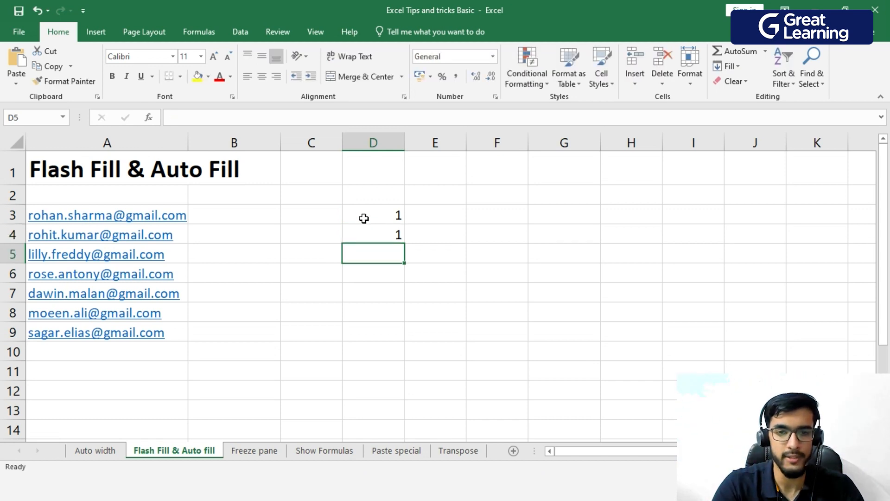
{"action": "type", "text": "1"}
{"action": "key", "text": "Return"}
{"action": "type", "text": "1"}
{"action": "key", "text": "Return"}
{"action": "type", "text": "1"}
{"action": "key", "text": "Return"}
{"action": "key", "text": "Return"}
{"action": "type", "text": "1"}
{"action": "key", "text": "Return"}
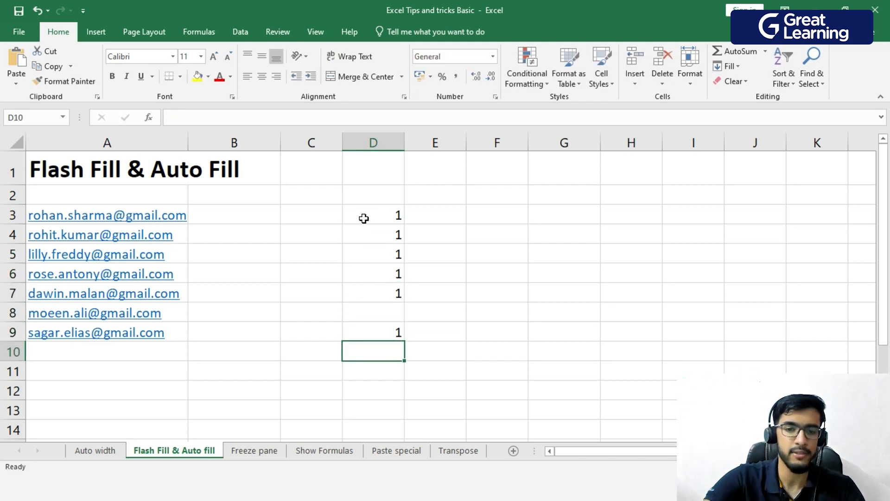
{"action": "left_click", "coordinate": [384, 314]}
{"action": "type", "text": "1"}
{"action": "key", "text": "Return"}
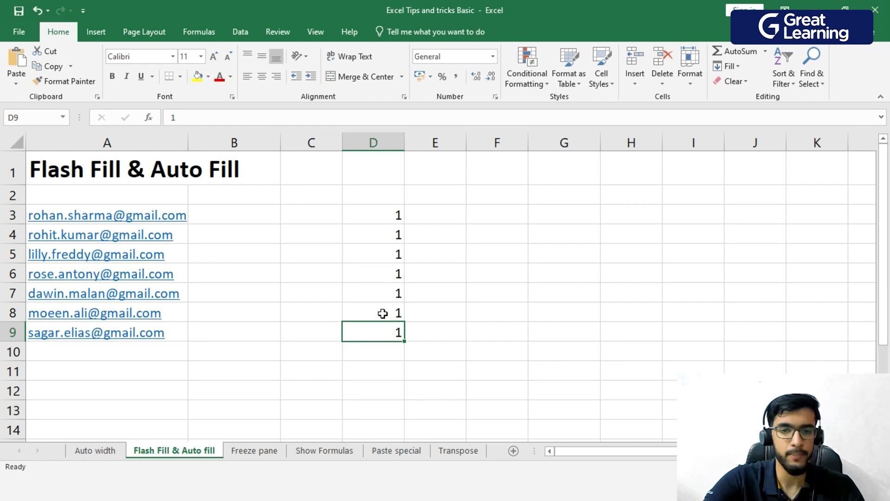
Enter 1 in E3 and auto-fill it down the column to E9.
{"action": "left_click", "coordinate": [449, 218]}
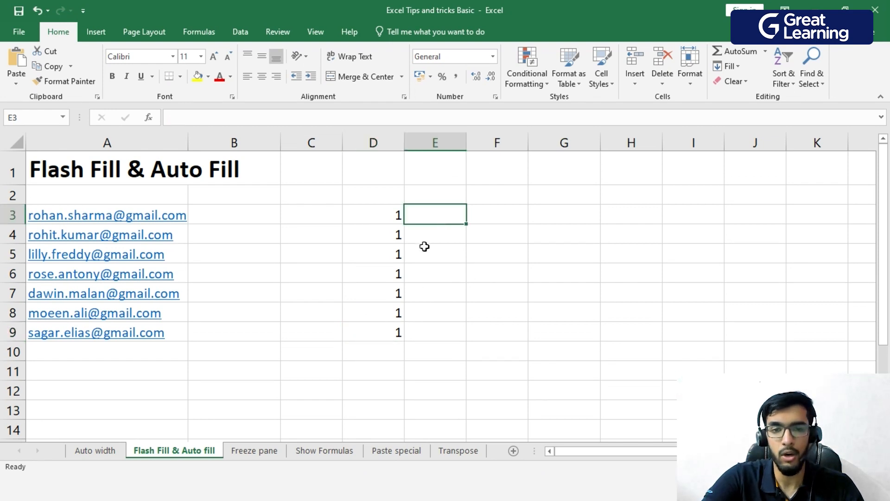
{"action": "type", "text": "1"}
{"action": "key", "text": "Return"}
{"action": "left_click", "coordinate": [440, 218]}
{"action": "left_click_drag", "start_coordinate": [468, 223], "coordinate": [468, 341]}
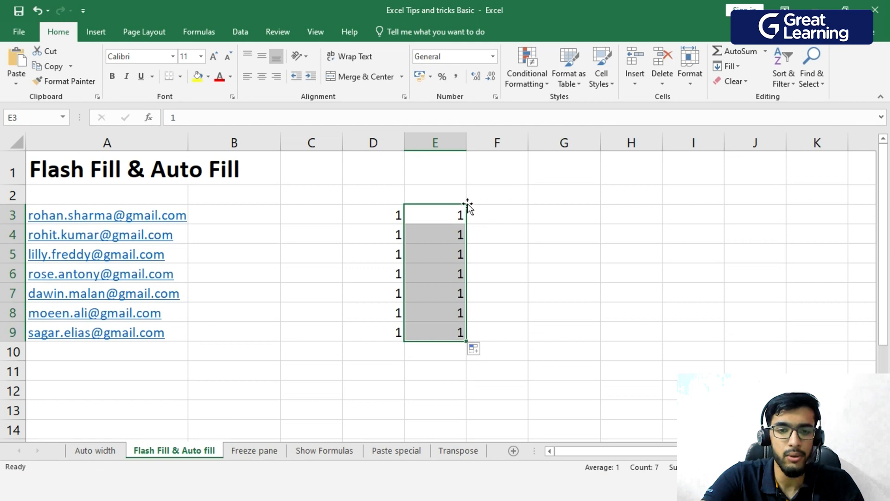
{"action": "left_click", "coordinate": [447, 366]}
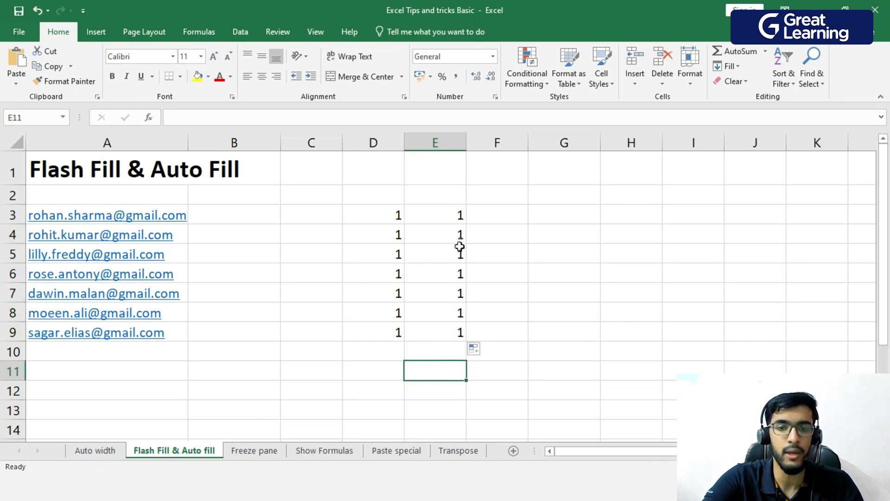
Enter 1 in F3 and 2 in F4, and auto-fill the number series down to 10 in F12.
{"action": "left_click", "coordinate": [504, 215]}
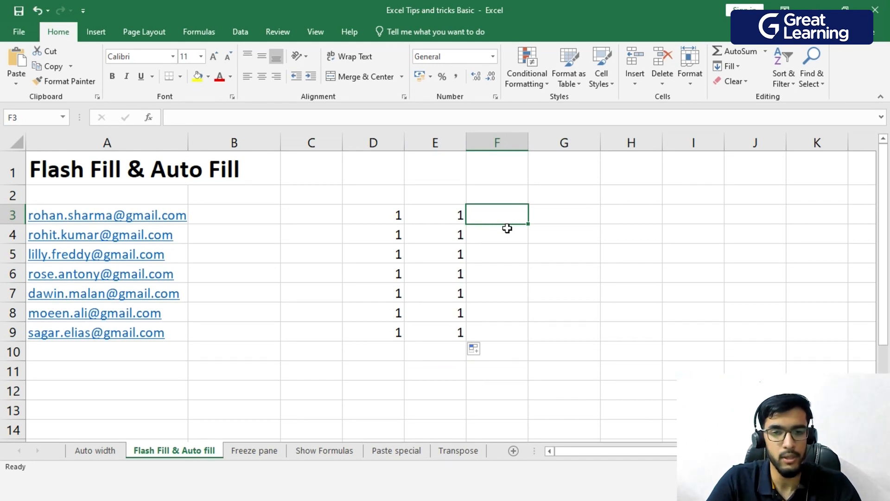
{"action": "type", "text": "1"}
{"action": "key", "text": "Return"}
{"action": "type", "text": "2"}
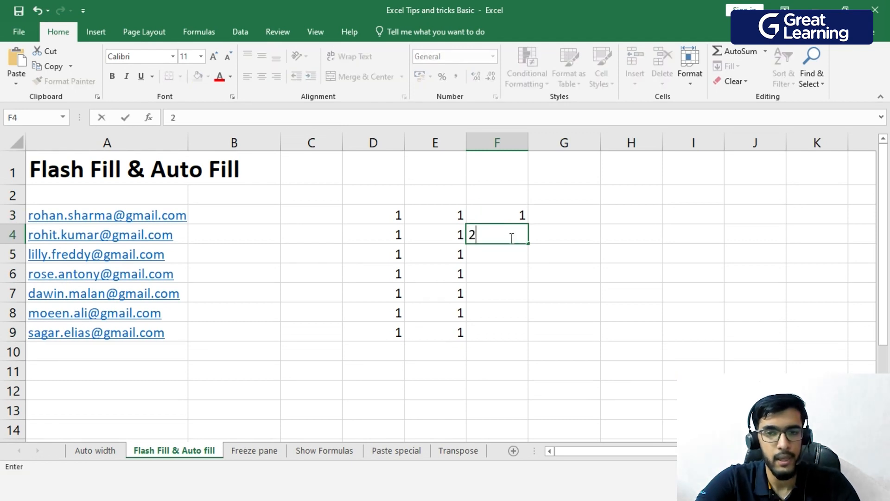
{"action": "key", "text": "Return"}
{"action": "left_click_drag", "start_coordinate": [495, 219], "coordinate": [517, 334]}
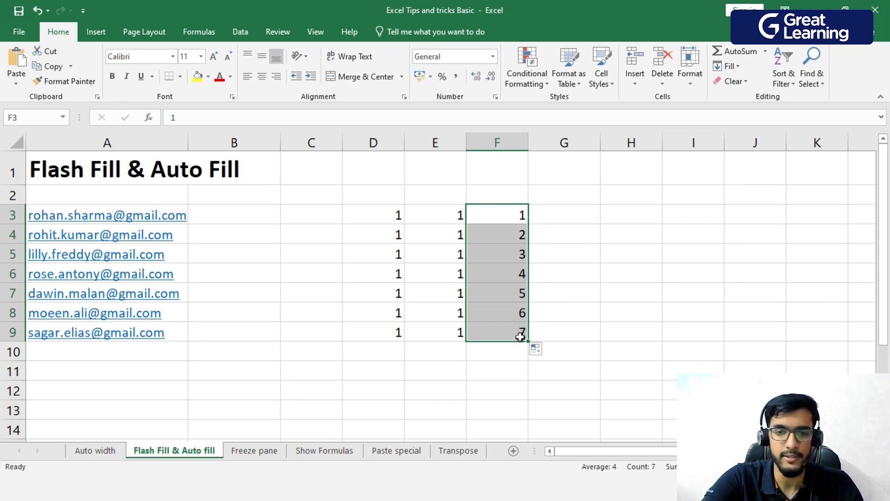
{"action": "left_click_drag", "start_coordinate": [528, 340], "coordinate": [528, 393]}
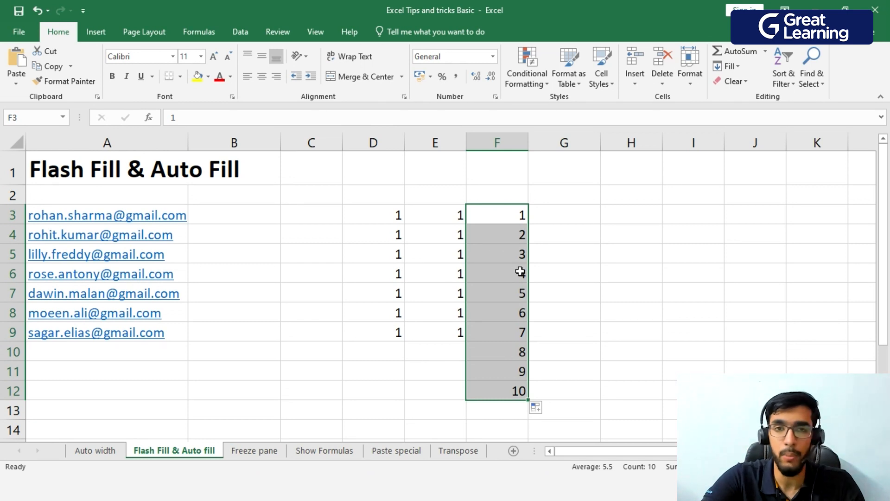
Enter Jan in G3 and Feb in G4, and auto-fill the month series down to Oct in G12.
{"action": "left_click", "coordinate": [562, 213]}
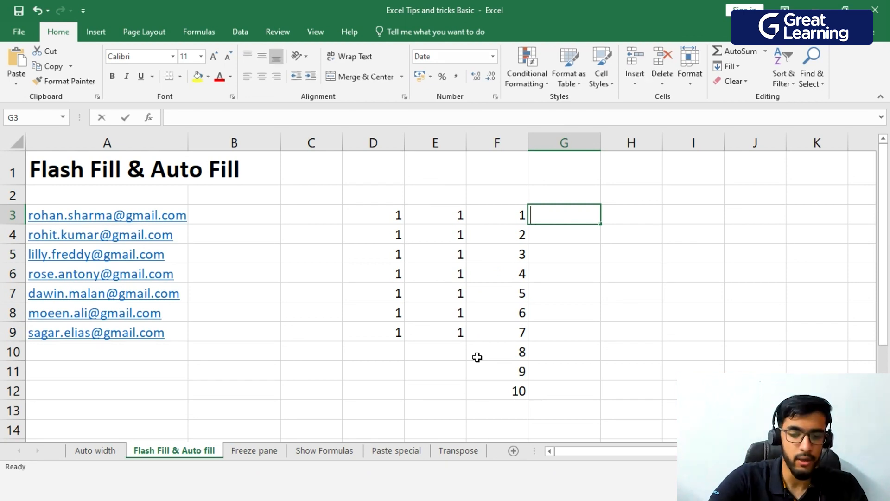
{"action": "type", "text": "Jan"}
{"action": "key", "text": "Return"}
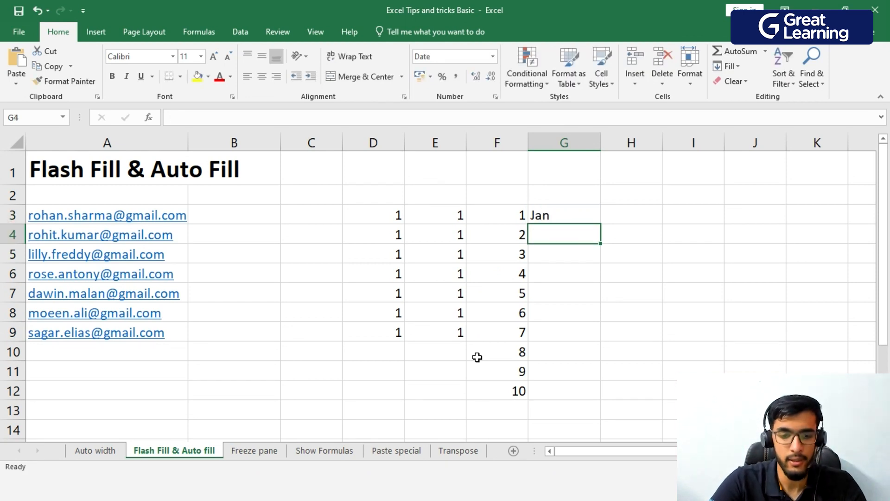
{"action": "type", "text": "Feb"}
{"action": "key", "text": "Return"}
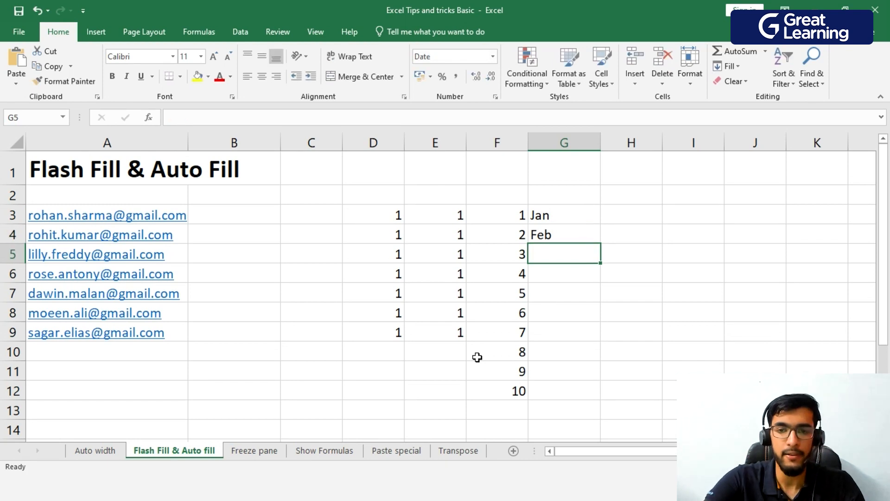
{"action": "left_click_drag", "start_coordinate": [555, 219], "coordinate": [571, 395]}
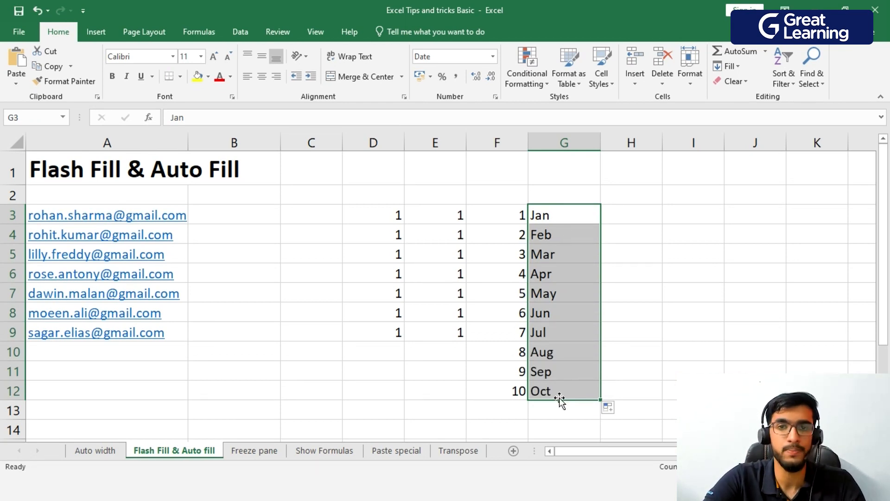
Enter the dates 1/01/2021 in H3 and 2/01/2021 in H4, and auto-fill the date series down to H12.
{"action": "left_click", "coordinate": [639, 214]}
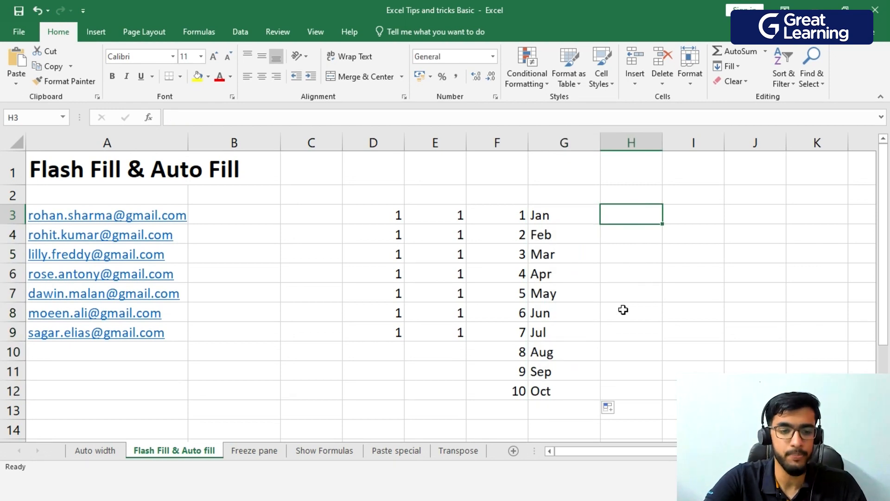
{"action": "type", "text": "1/01/2021"}
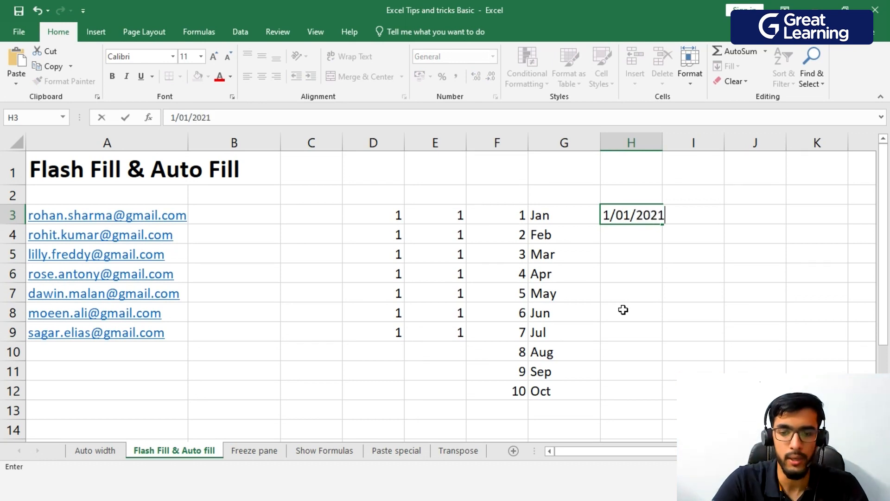
{"action": "key", "text": "Return"}
{"action": "left_click", "coordinate": [631, 222]}
{"action": "left_click", "coordinate": [631, 235]}
{"action": "type", "text": "2/0"}
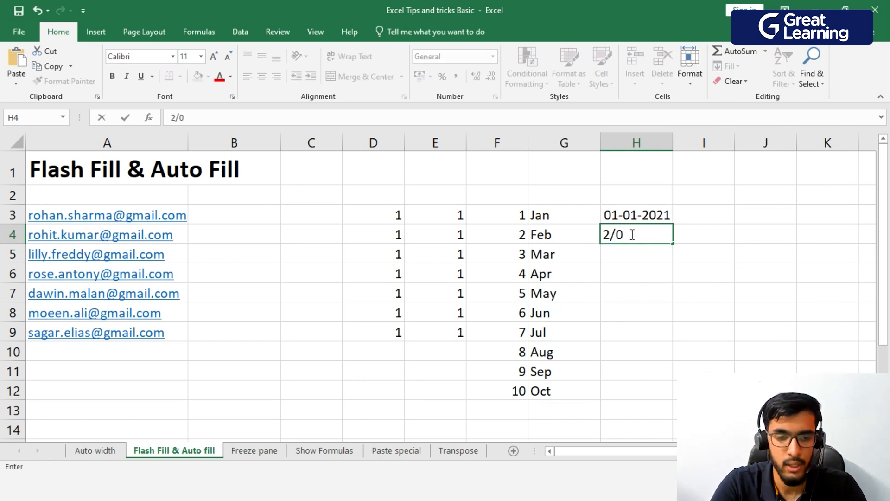
{"action": "type", "text": "1/2021"}
{"action": "key", "text": "Return"}
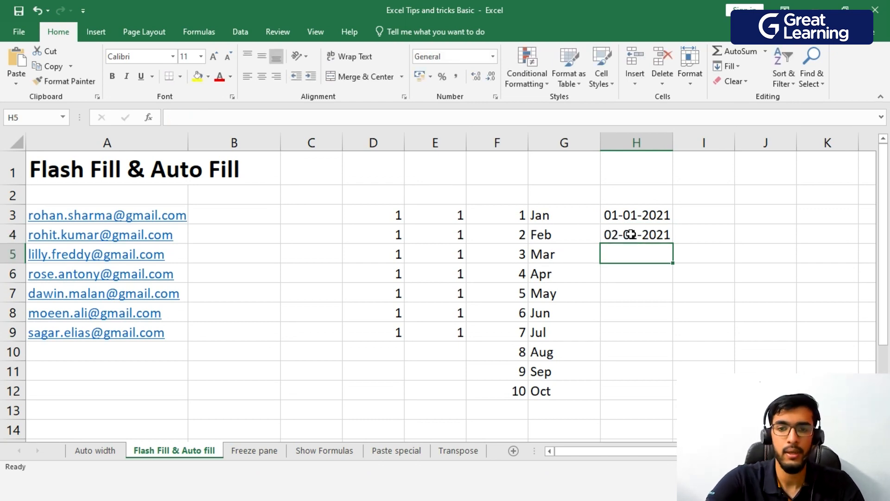
{"action": "left_click_drag", "start_coordinate": [635, 220], "coordinate": [668, 397]}
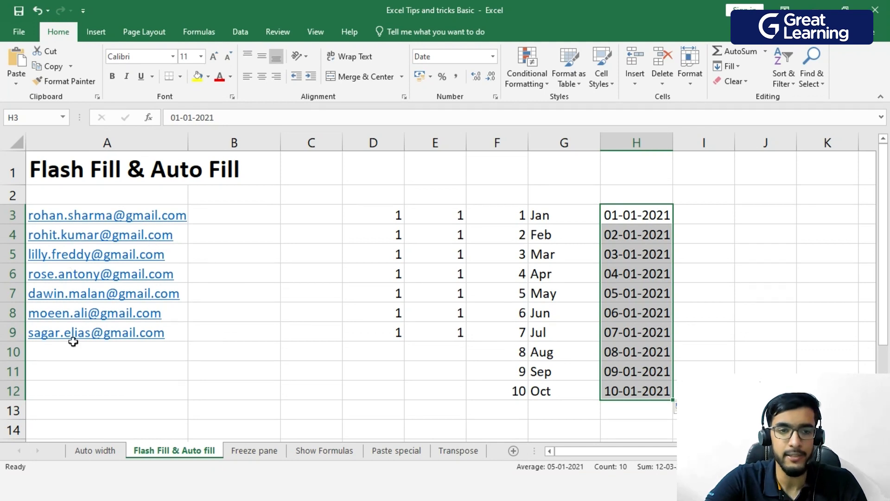
Add the header Name with a capital N in B2, above the empty column beside the e-mail addresses, and make it bold.
{"action": "left_click", "coordinate": [238, 197]}
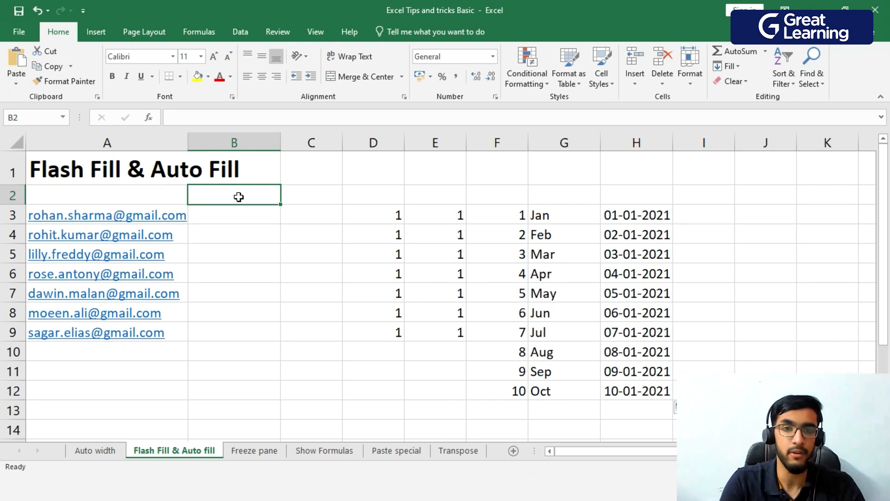
{"action": "type", "text": "nam"}
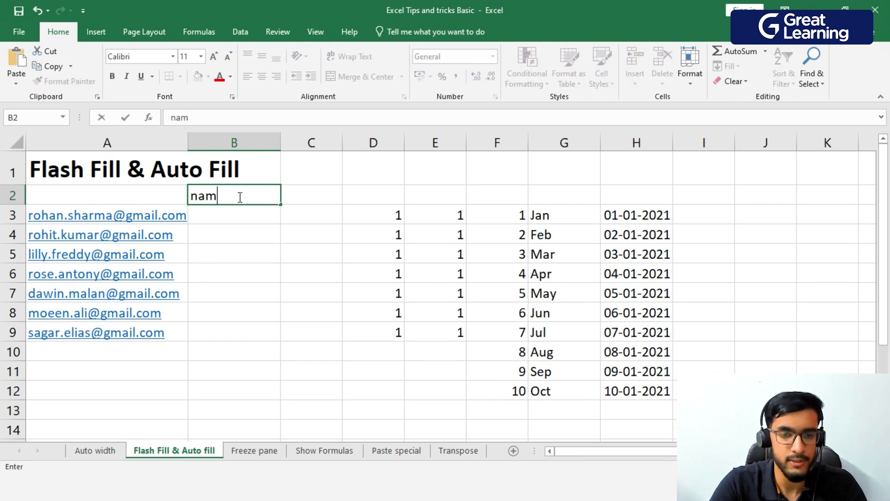
{"action": "key", "text": "Return"}
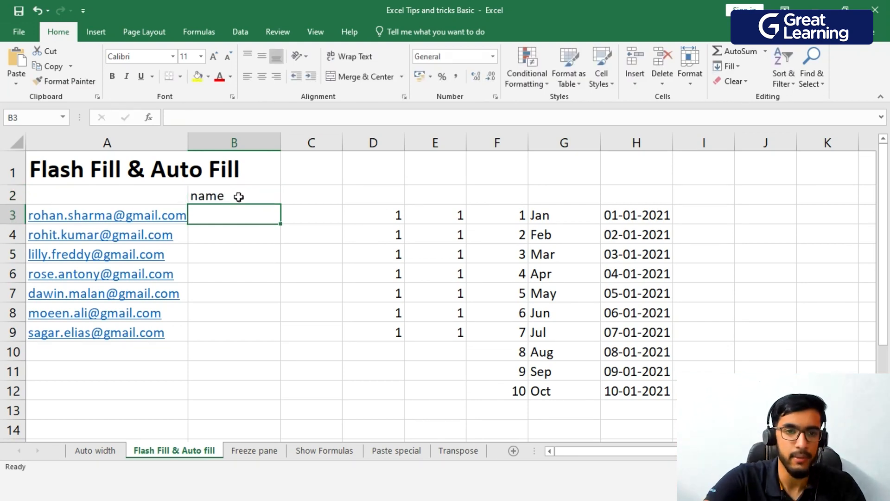
{"action": "double_click", "coordinate": [205, 198]}
{"action": "key", "text": "BackSpace"}
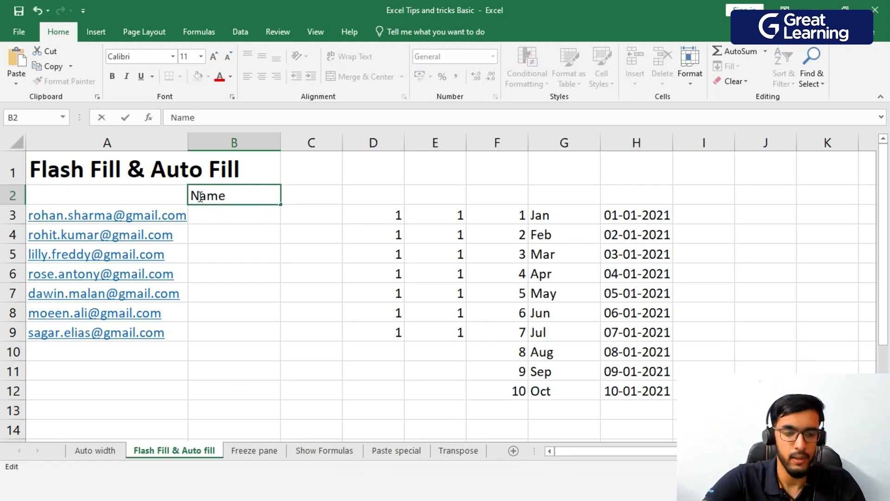
{"action": "left_click", "coordinate": [244, 232]}
{"action": "left_click", "coordinate": [252, 198]}
{"action": "key", "text": "ctrl+b"}
Enter the full names matching the first two e-mail addresses in B3 and B4, and accept the Flash Fill suggestions down to B9.
{"action": "left_click", "coordinate": [247, 215]}
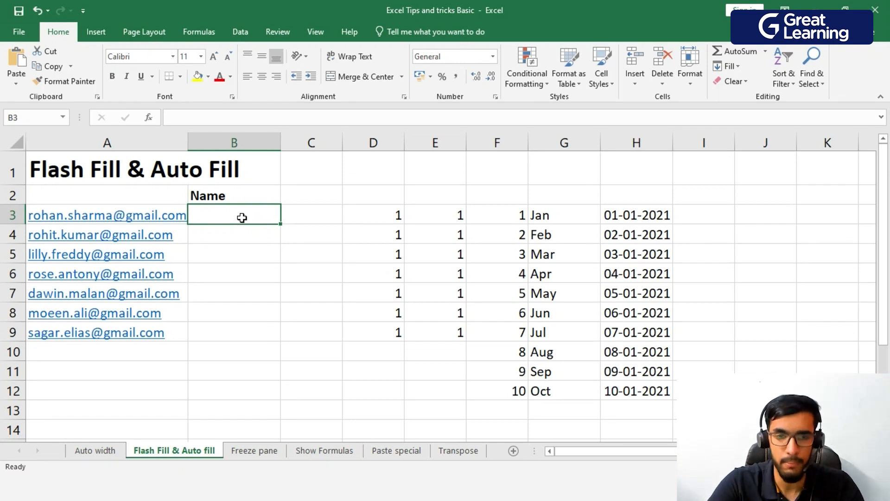
{"action": "type", "text": "Rohan Shar"}
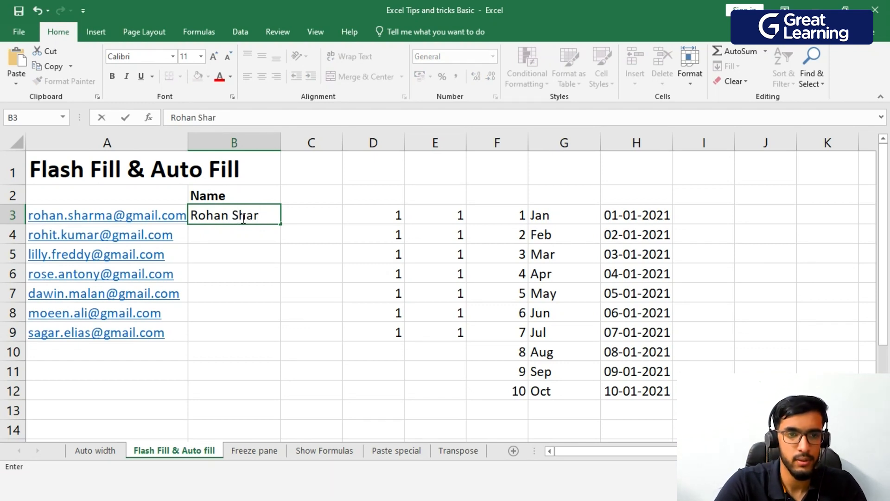
{"action": "type", "text": "ma"}
{"action": "key", "text": "Return"}
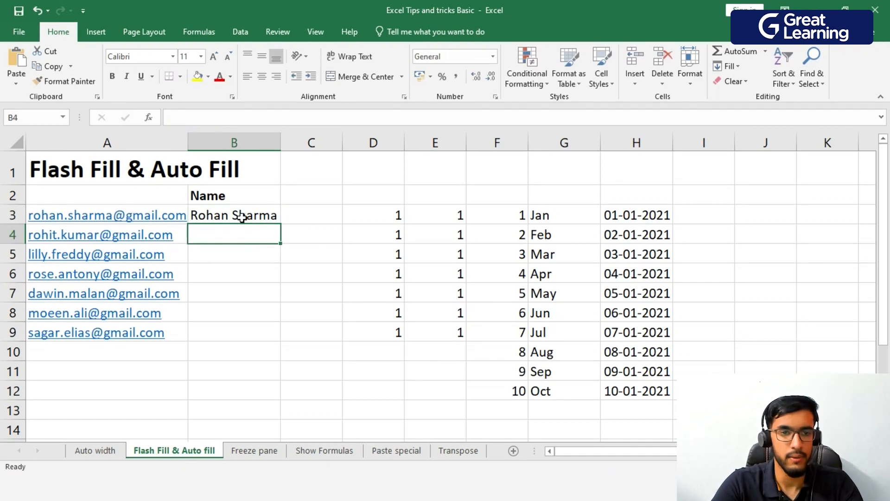
{"action": "type", "text": "Rohit Kumar"}
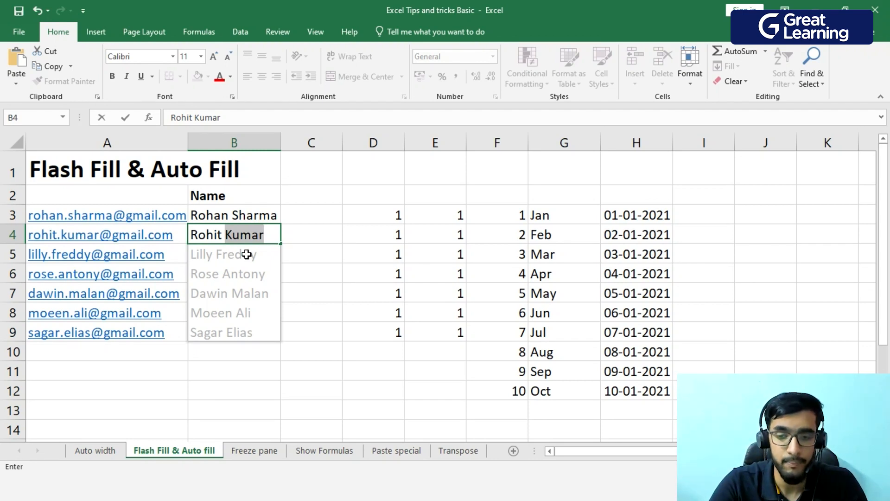
{"action": "key", "text": "Return"}
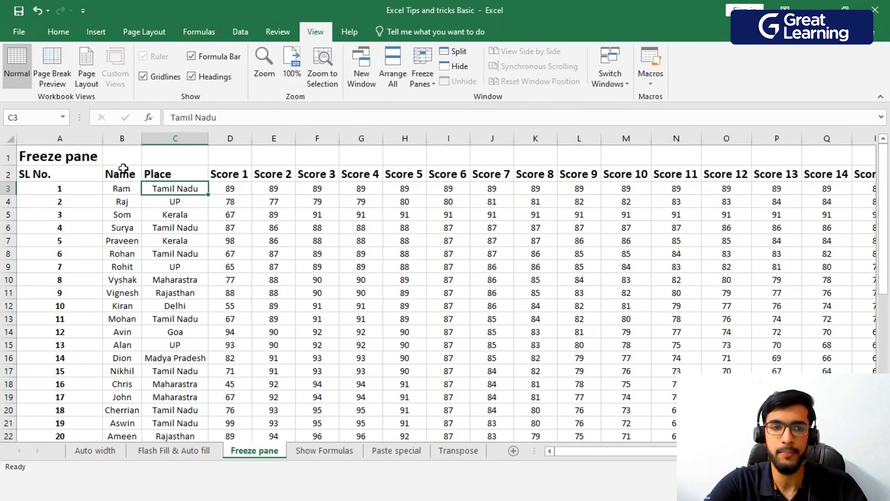
Look through the rows and score columns of the large table on the Freeze pane sheet.
{"action": "left_click", "coordinate": [59, 32]}
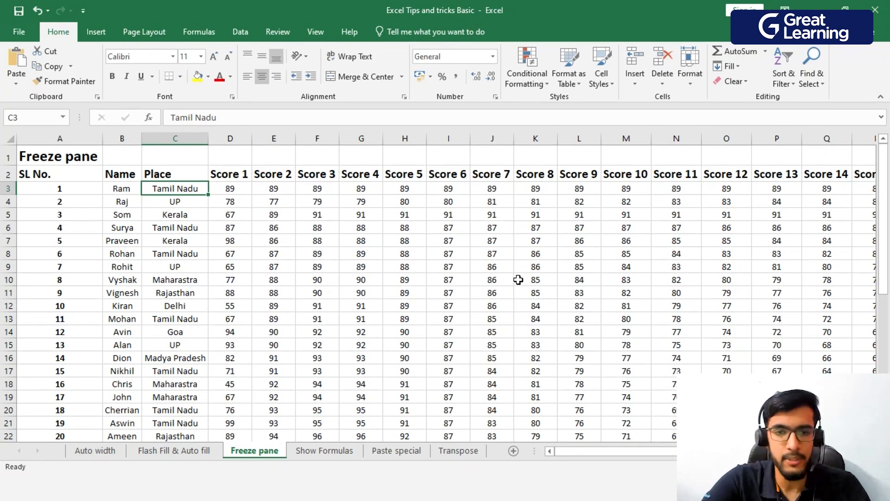
{"action": "scroll", "coordinate": [518, 280], "scroll_direction": "down", "scroll_amount": 8}
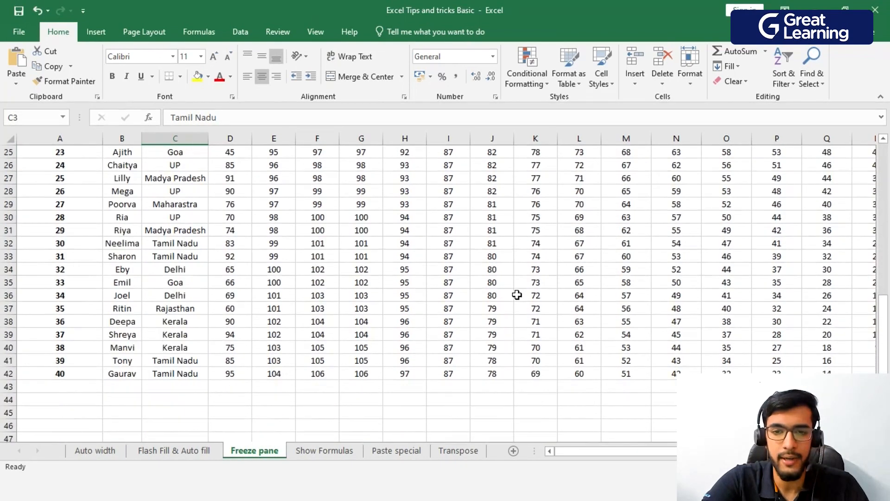
{"action": "mouse_move", "coordinate": [628, 451]}
{"action": "left_mouse_down"}
{"action": "mouse_move", "coordinate": [712, 451]}
{"action": "mouse_move", "coordinate": [616, 462]}
{"action": "left_mouse_up"}
{"action": "scroll", "coordinate": [538, 343], "scroll_direction": "up", "scroll_amount": 7}
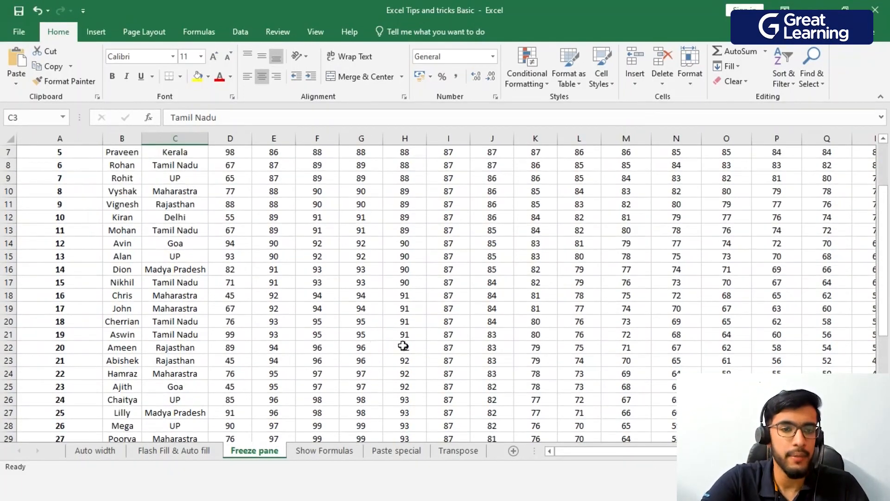
{"action": "scroll", "coordinate": [405, 346], "scroll_direction": "up", "scroll_amount": 2}
{"action": "scroll", "coordinate": [406, 347], "scroll_direction": "down", "scroll_amount": 3}
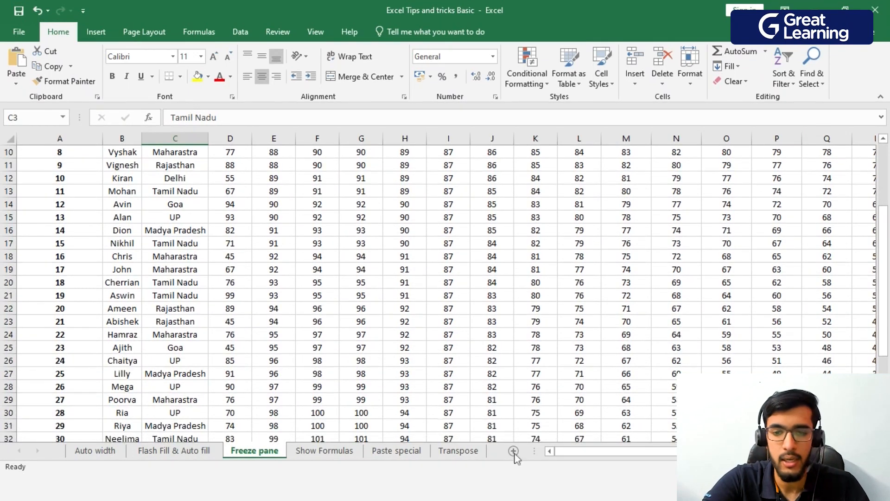
{"action": "left_click_drag", "start_coordinate": [619, 452], "coordinate": [686, 452]}
{"action": "scroll", "coordinate": [436, 292], "scroll_direction": "up", "scroll_amount": 3}
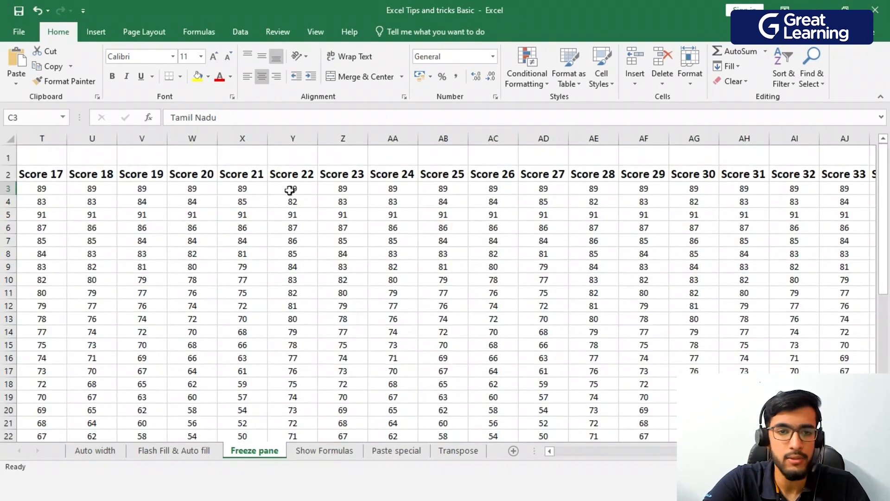
Select the Score 20 column and check its lower rows against the Name and Place columns at the table's start.
{"action": "left_click", "coordinate": [203, 138]}
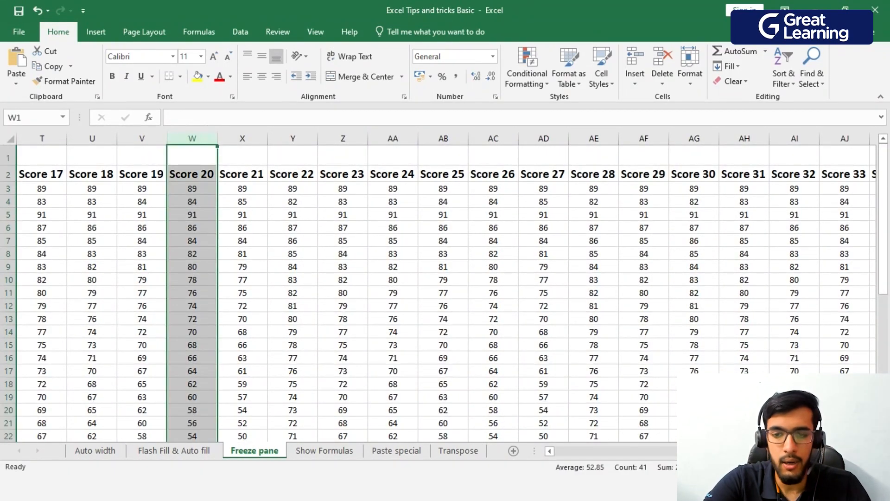
{"action": "scroll", "coordinate": [700, 350], "scroll_direction": "left", "scroll_amount": 5}
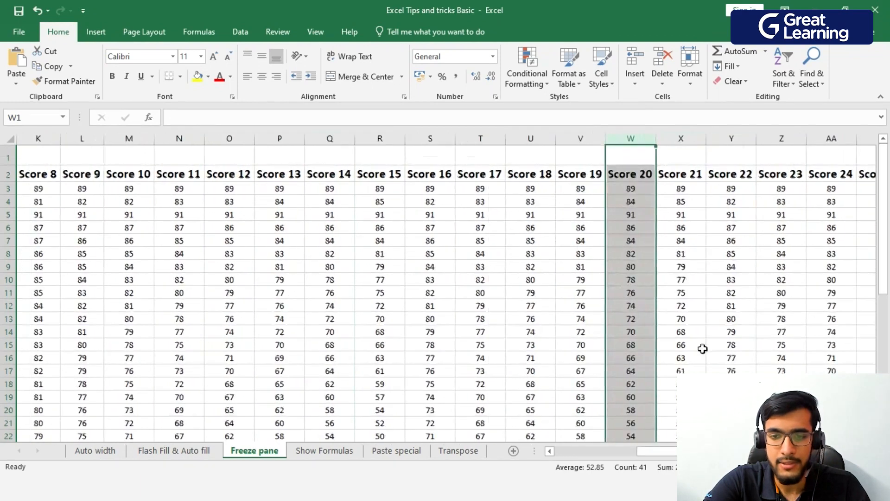
{"action": "scroll", "coordinate": [701, 354], "scroll_direction": "down", "scroll_amount": 4}
{"action": "scroll", "coordinate": [701, 354], "scroll_direction": "down", "scroll_amount": 2}
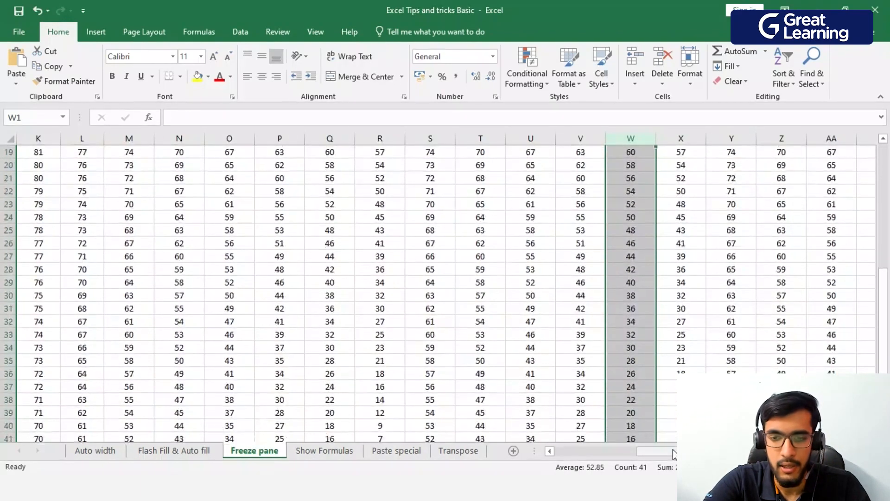
{"action": "scroll", "coordinate": [673, 458], "scroll_direction": "left", "scroll_amount": 4}
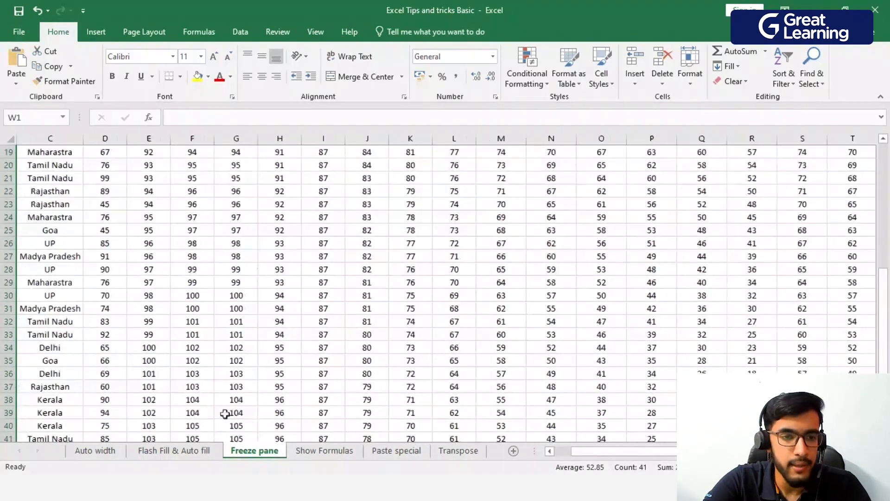
{"action": "scroll", "coordinate": [673, 452], "scroll_direction": "left", "scroll_amount": 2}
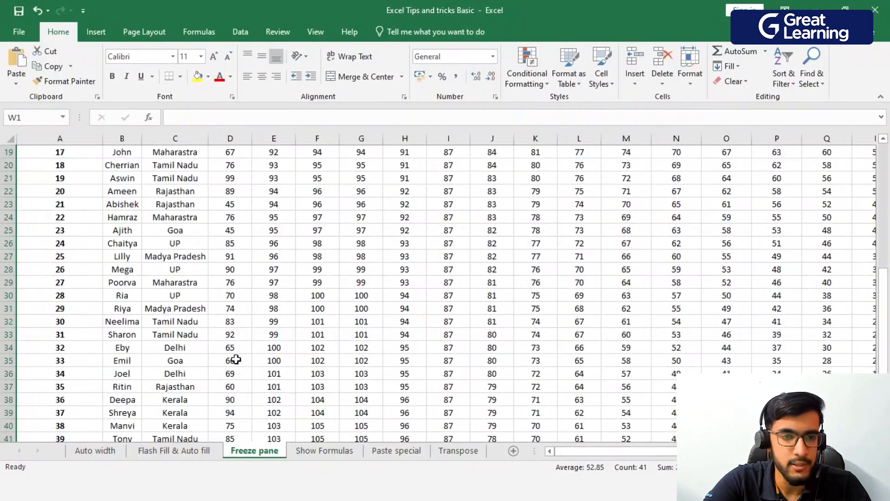
Select the row for SL No. 24 and look across it for its Score 20 value in cell W26.
{"action": "scroll", "coordinate": [139, 299], "scroll_direction": "down", "scroll_amount": 1}
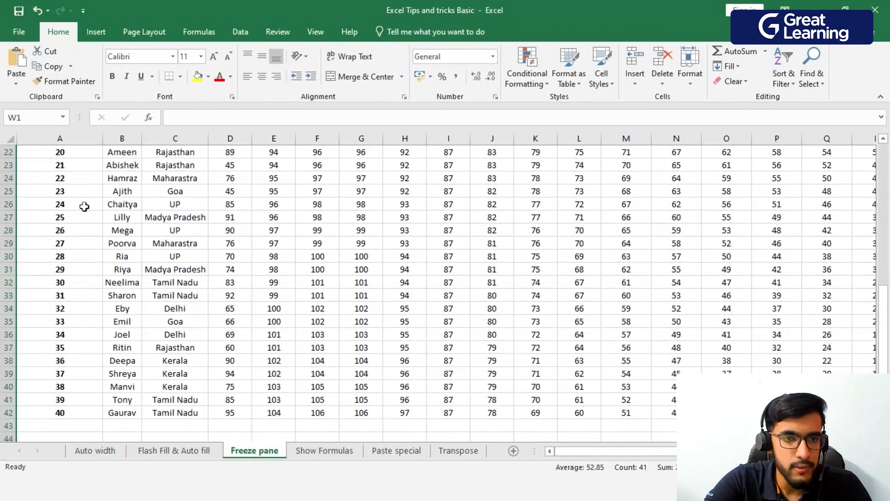
{"action": "left_click", "coordinate": [4, 205]}
{"action": "left_click_drag", "start_coordinate": [638, 452], "coordinate": [690, 452]}
{"action": "scroll", "coordinate": [681, 312], "scroll_direction": "up", "scroll_amount": 7}
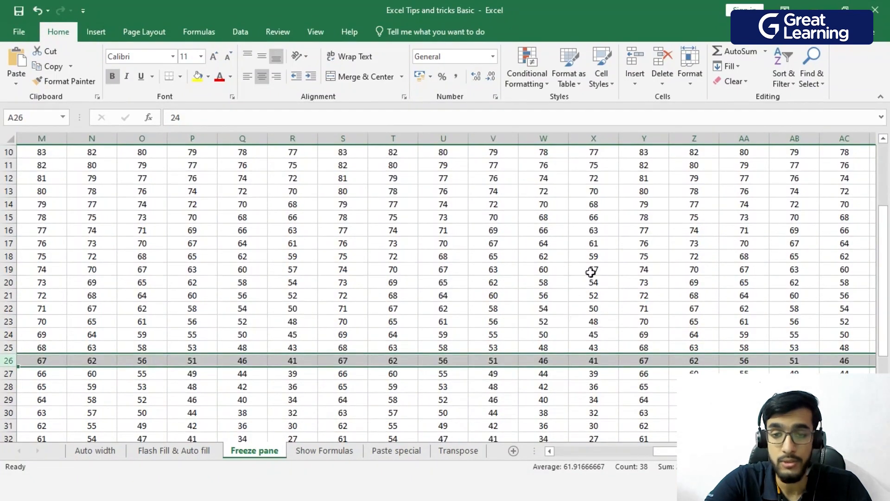
{"action": "left_click", "coordinate": [553, 358]}
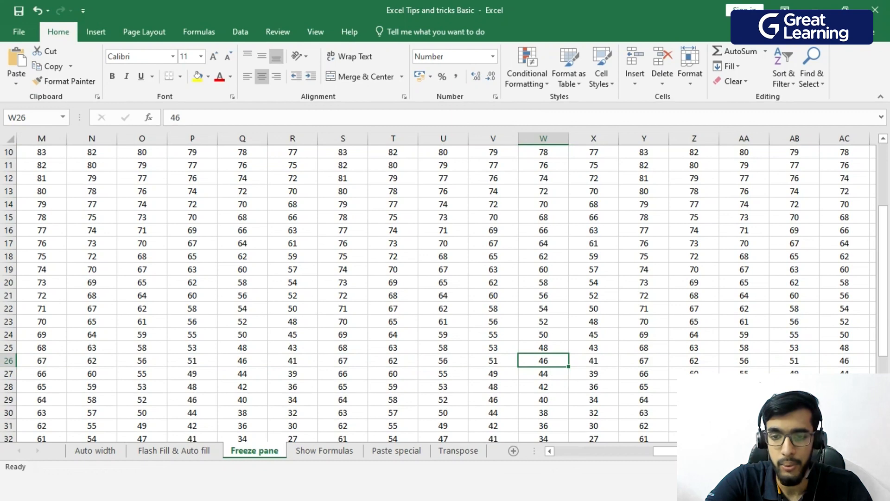
{"action": "scroll", "coordinate": [704, 365], "scroll_direction": "up", "scroll_amount": 3}
{"action": "scroll", "coordinate": [705, 367], "scroll_direction": "down", "scroll_amount": 2}
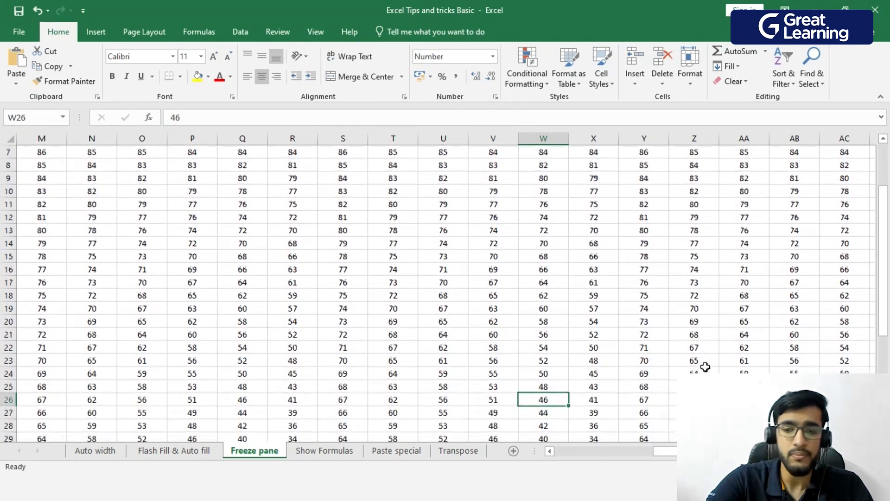
{"action": "scroll", "coordinate": [705, 367], "scroll_direction": "down", "scroll_amount": 1}
Freeze the title and header rows 1 and 2 together with the SL No. and Name columns, using C3 as the reference cell.
{"action": "left_click_drag", "start_coordinate": [729, 452], "coordinate": [630, 453]}
{"action": "scroll", "coordinate": [461, 289], "scroll_direction": "up", "scroll_amount": 3}
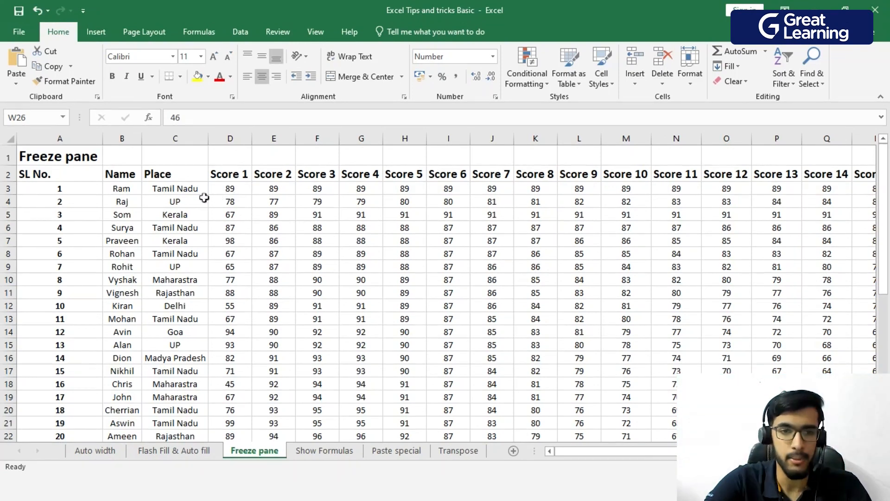
{"action": "left_click", "coordinate": [192, 189]}
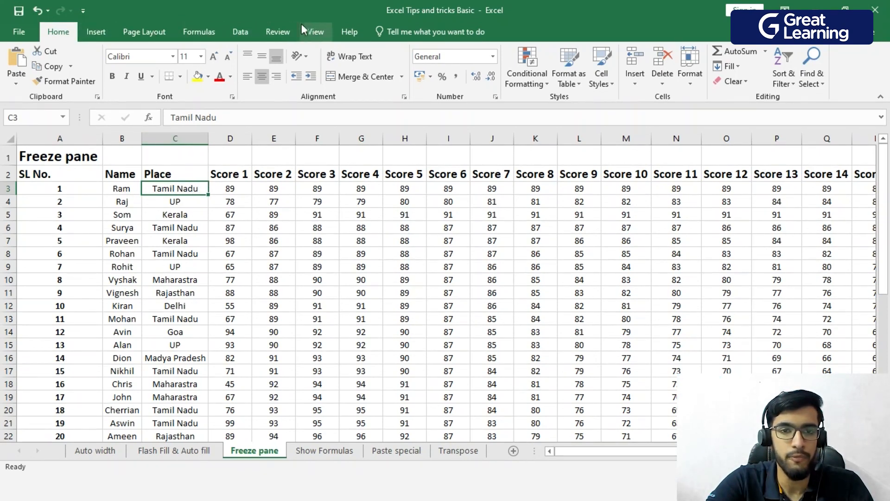
{"action": "left_click", "coordinate": [313, 30]}
{"action": "left_click", "coordinate": [426, 87]}
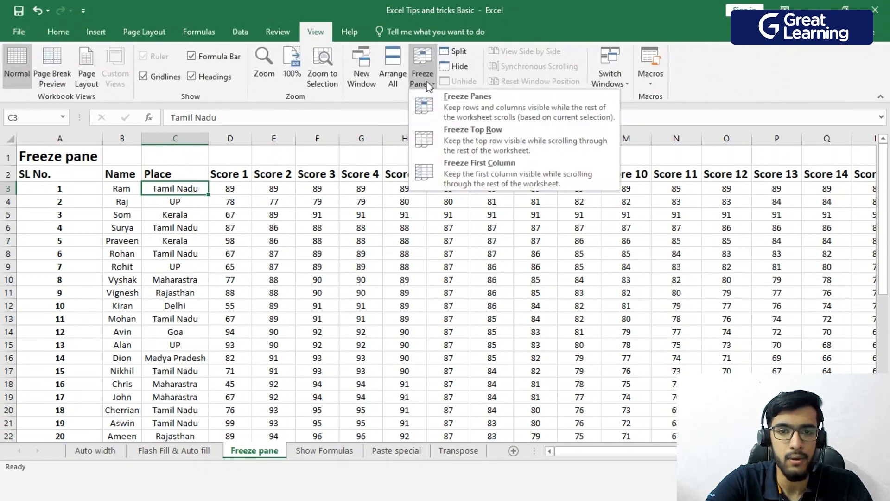
{"action": "left_click", "coordinate": [445, 109]}
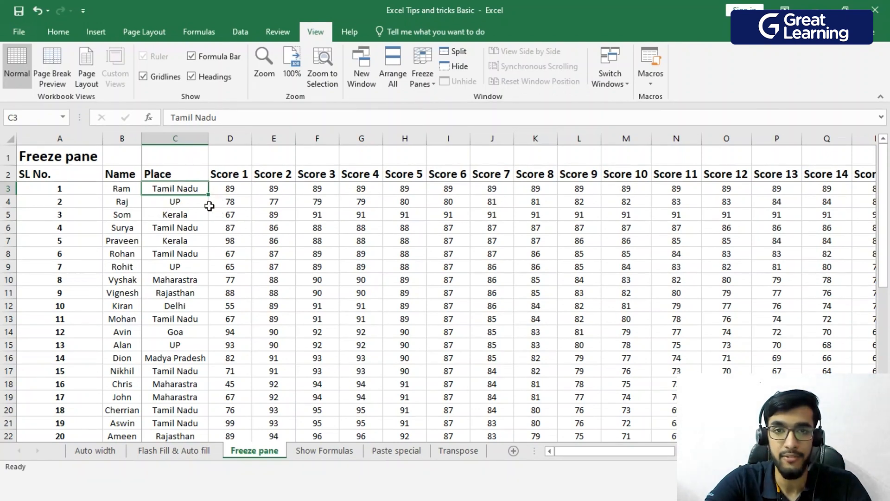
Browse the table's rows and score columns with the headers frozen, and select the Score 20 cell for SL No. 24.
{"action": "scroll", "coordinate": [510, 260], "scroll_direction": "down", "scroll_amount": 5}
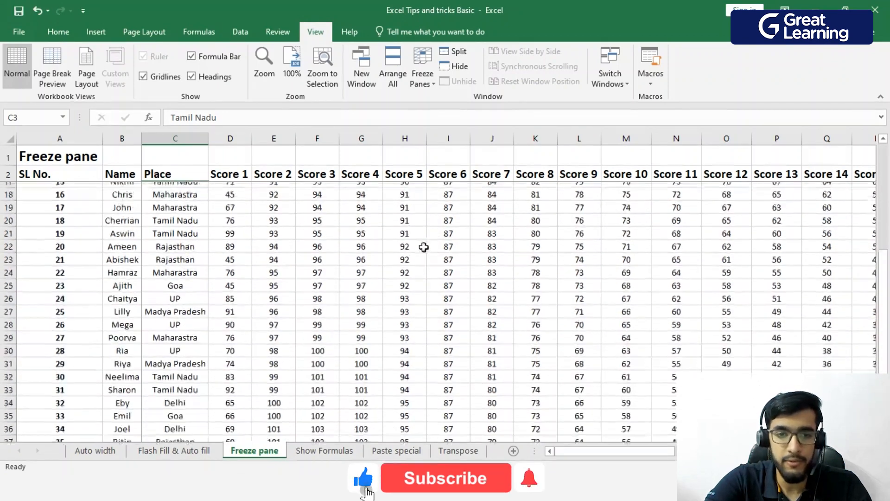
{"action": "scroll", "coordinate": [424, 246], "scroll_direction": "down", "scroll_amount": 5}
{"action": "scroll", "coordinate": [415, 260], "scroll_direction": "up", "scroll_amount": 6}
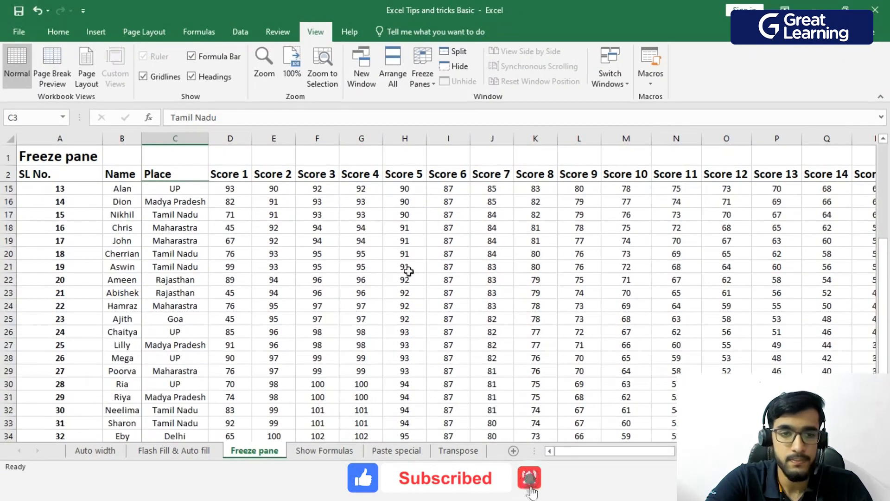
{"action": "scroll", "coordinate": [146, 241], "scroll_direction": "up", "scroll_amount": 2}
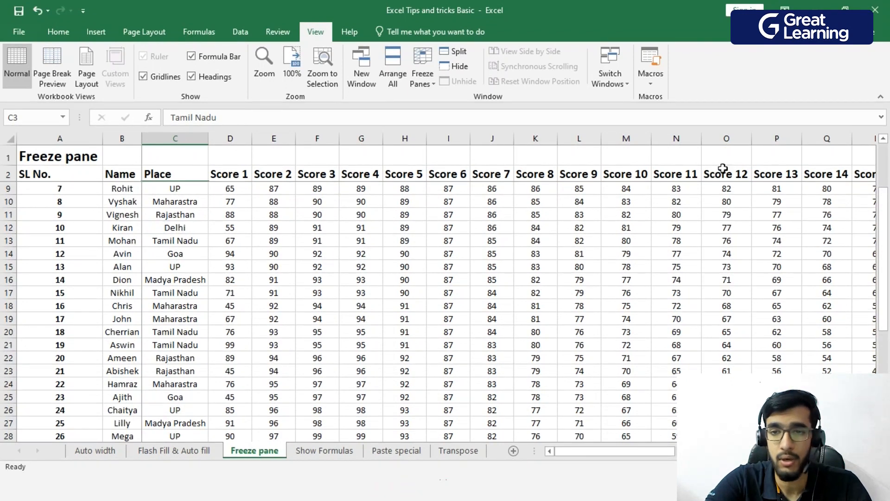
{"action": "left_click_drag", "start_coordinate": [639, 453], "coordinate": [685, 457]}
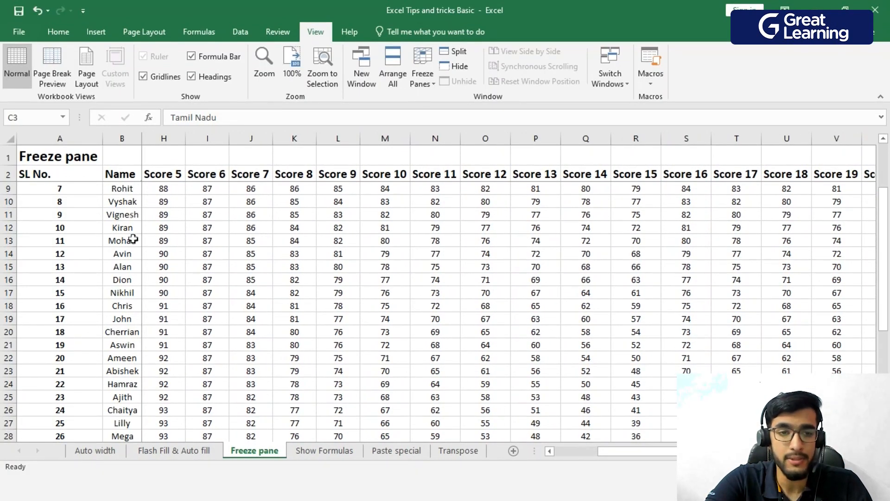
{"action": "left_click_drag", "start_coordinate": [672, 454], "coordinate": [704, 454]}
{"action": "scroll", "coordinate": [103, 334], "scroll_direction": "down", "scroll_amount": 2}
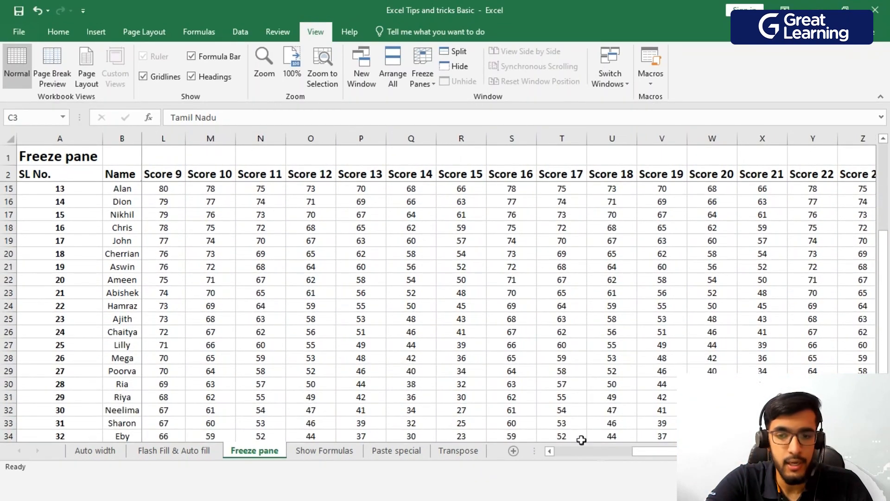
{"action": "left_click_drag", "start_coordinate": [635, 455], "coordinate": [684, 454]}
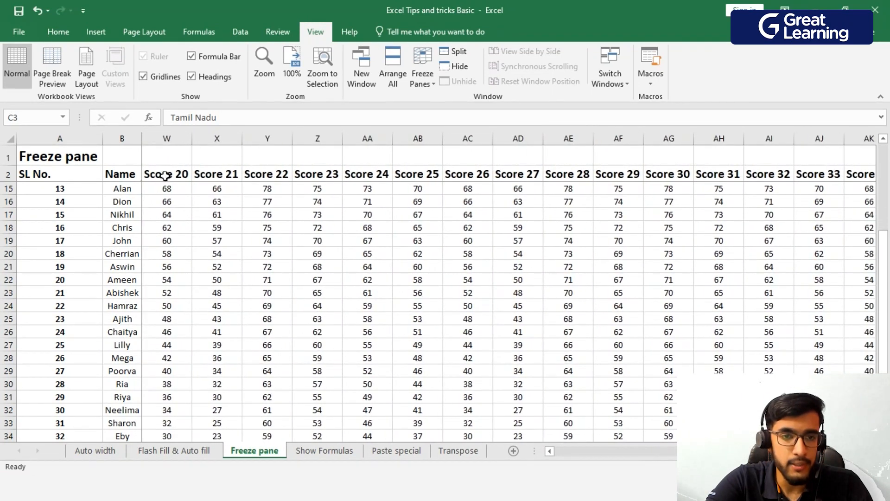
{"action": "left_click", "coordinate": [166, 333]}
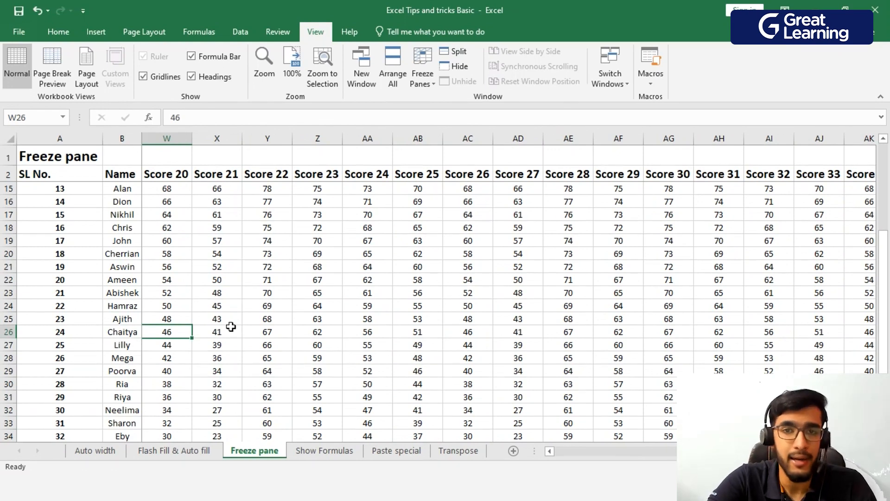
Unfreeze the panes on the Freeze pane sheet and check how the table scrolls without them.
{"action": "scroll", "coordinate": [487, 354], "scroll_direction": "up", "scroll_amount": 4}
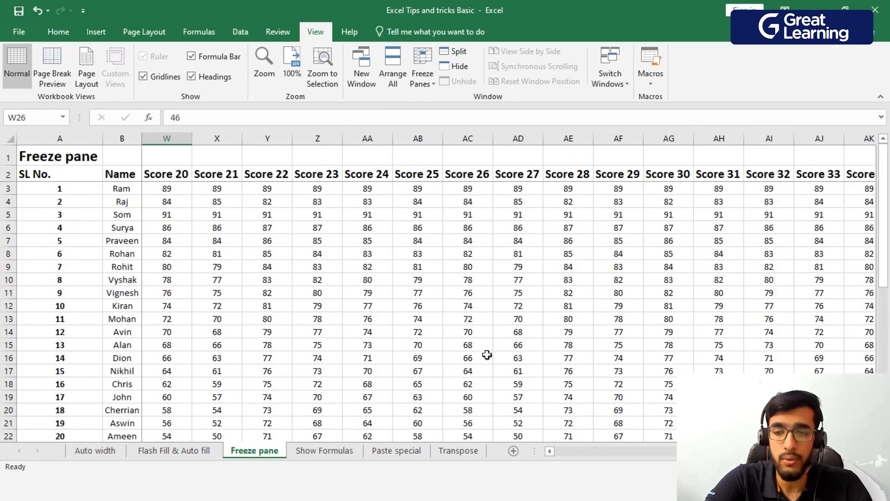
{"action": "scroll", "coordinate": [189, 280], "scroll_direction": "left", "scroll_amount": 7}
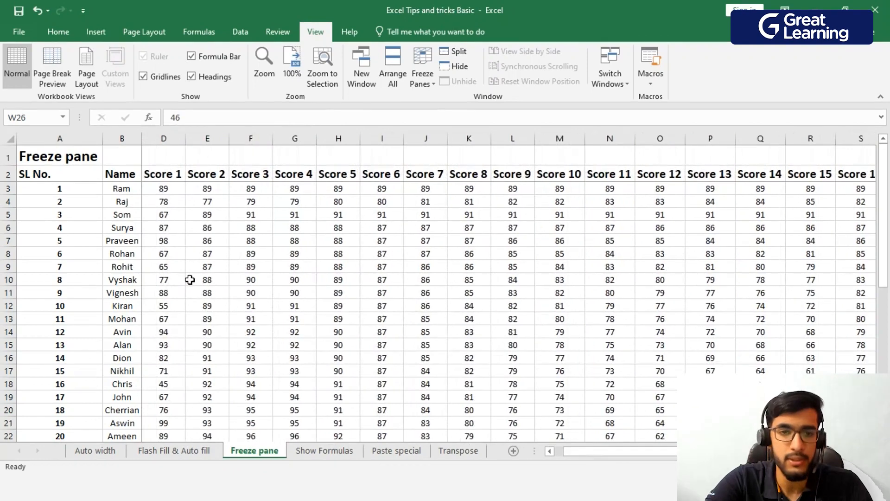
{"action": "left_click", "coordinate": [422, 69]}
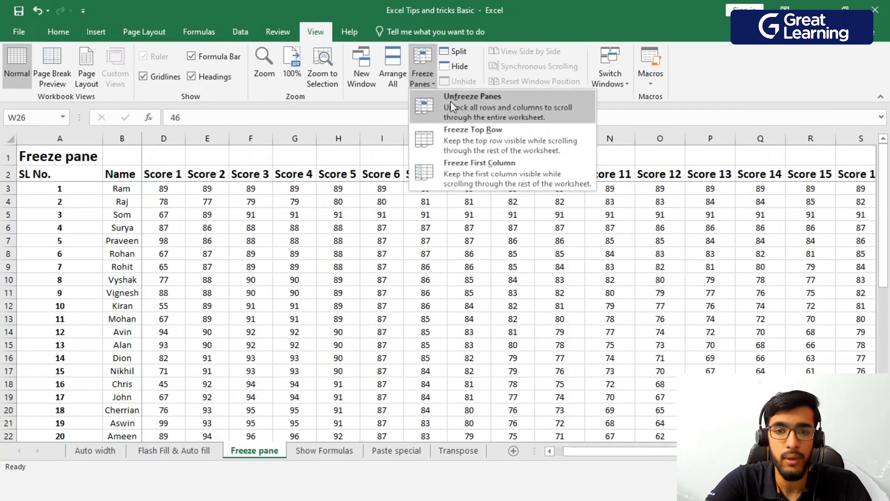
{"action": "left_click", "coordinate": [451, 100]}
{"action": "scroll", "coordinate": [490, 259], "scroll_direction": "down", "scroll_amount": 4}
{"action": "scroll", "coordinate": [410, 359], "scroll_direction": "up", "scroll_amount": 3}
{"action": "scroll", "coordinate": [410, 360], "scroll_direction": "up", "scroll_amount": 1}
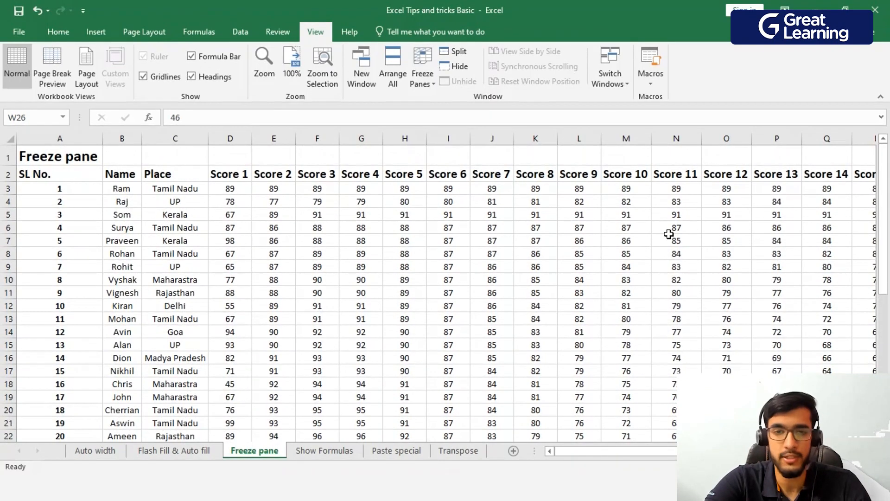
{"action": "mouse_move", "coordinate": [612, 450]}
{"action": "left_mouse_down"}
{"action": "mouse_move", "coordinate": [644, 451]}
{"action": "mouse_move", "coordinate": [602, 451]}
{"action": "left_mouse_up"}
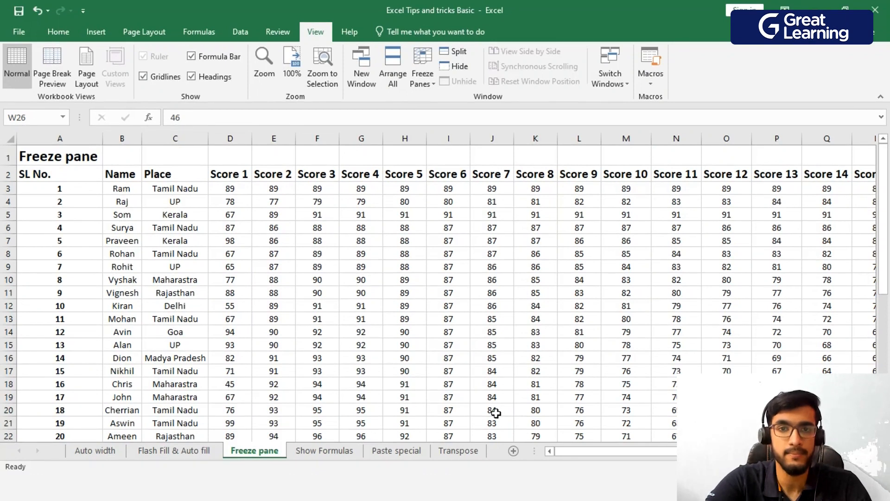
Switch to the Show Formulas sheet and examine the formulas in the Total column for items 1 to 4.
{"action": "key", "text": "ctrl+Page_Down"}
{"action": "key", "text": "Escape"}
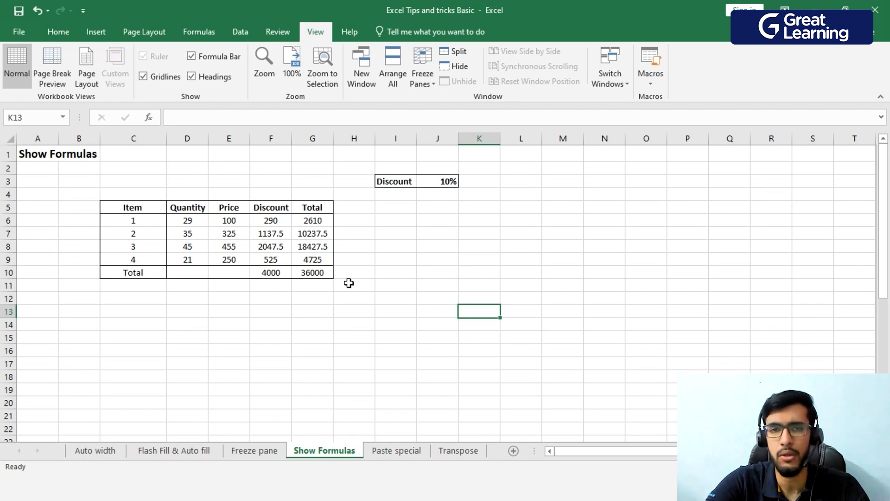
{"action": "left_click", "coordinate": [324, 224]}
{"action": "left_click", "coordinate": [325, 234]}
{"action": "left_click", "coordinate": [324, 247]}
{"action": "left_click", "coordinate": [325, 260]}
{"action": "left_click", "coordinate": [324, 222]}
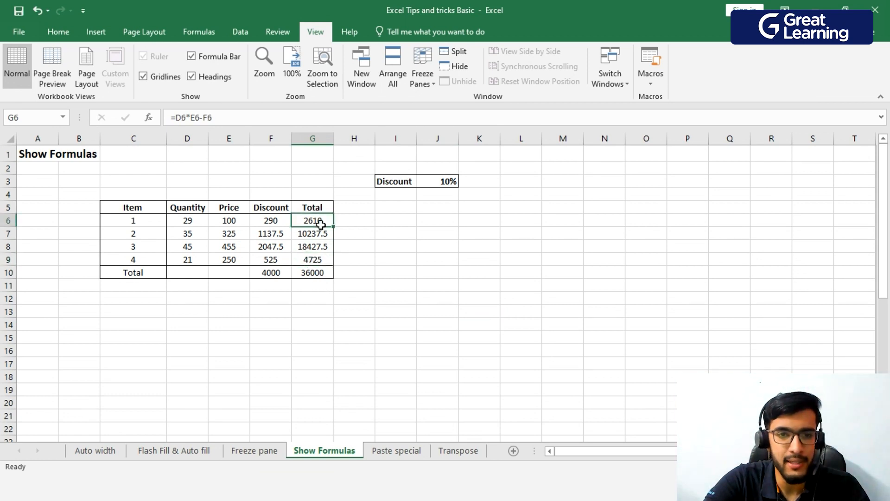
{"action": "left_click", "coordinate": [242, 122]}
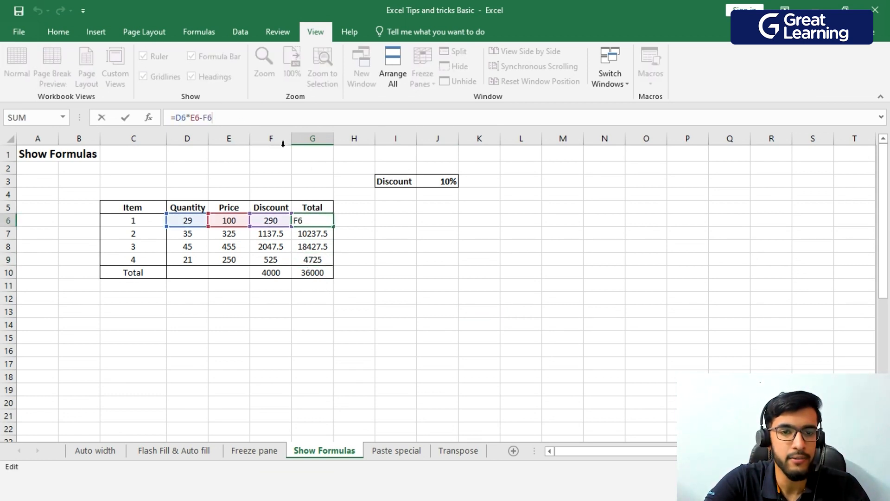
{"action": "left_click", "coordinate": [382, 282]}
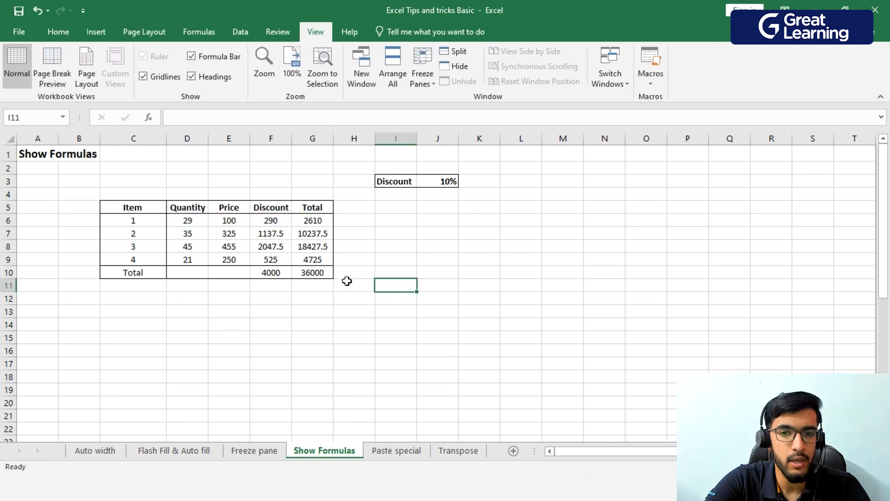
Inspect the discount rate cell J3, an item's discount formula, and the sum formulas in the table's Total row.
{"action": "left_click", "coordinate": [446, 181]}
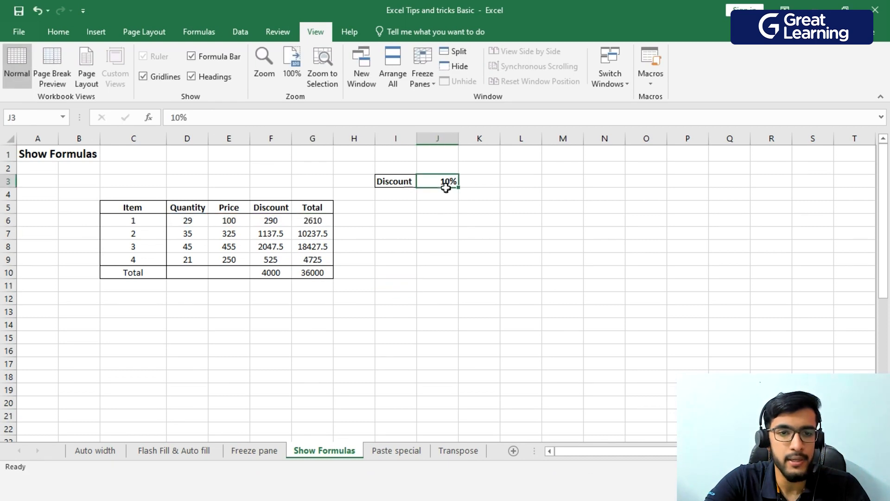
{"action": "left_click", "coordinate": [268, 246]}
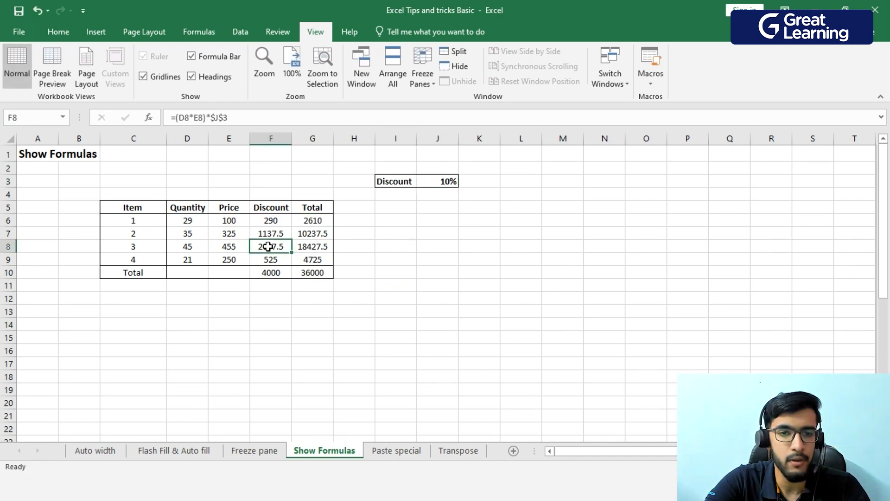
{"action": "left_click", "coordinate": [233, 233]}
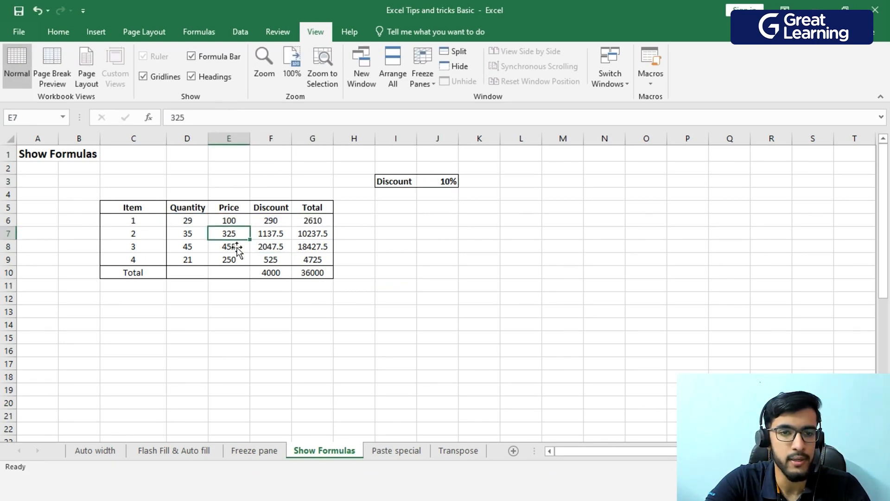
{"action": "left_click", "coordinate": [206, 250]}
{"action": "left_click", "coordinate": [309, 276]}
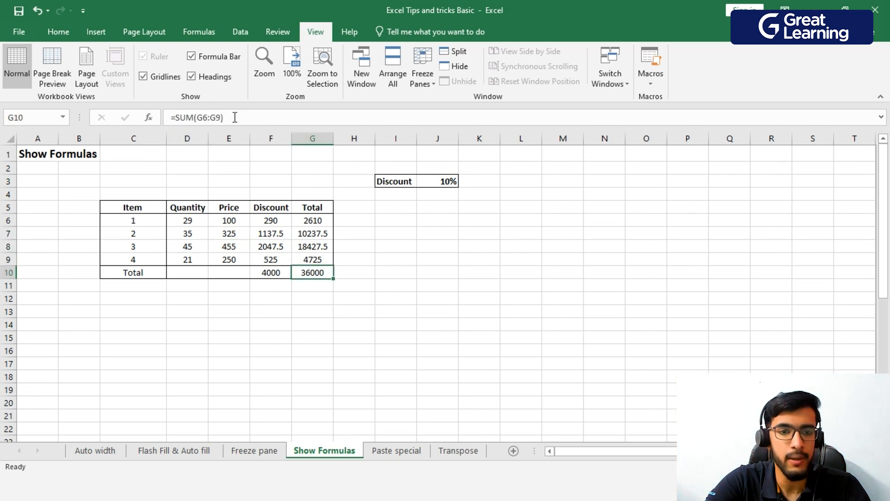
{"action": "left_click", "coordinate": [280, 272]}
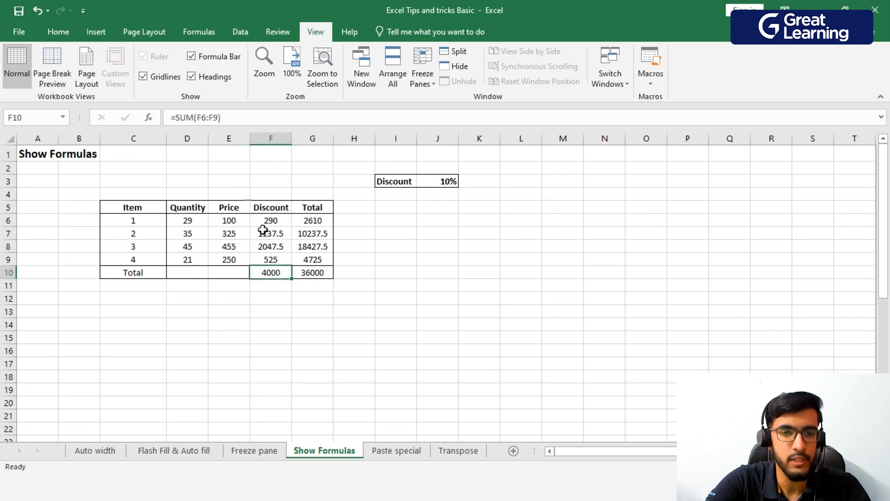
{"action": "left_click", "coordinate": [437, 260]}
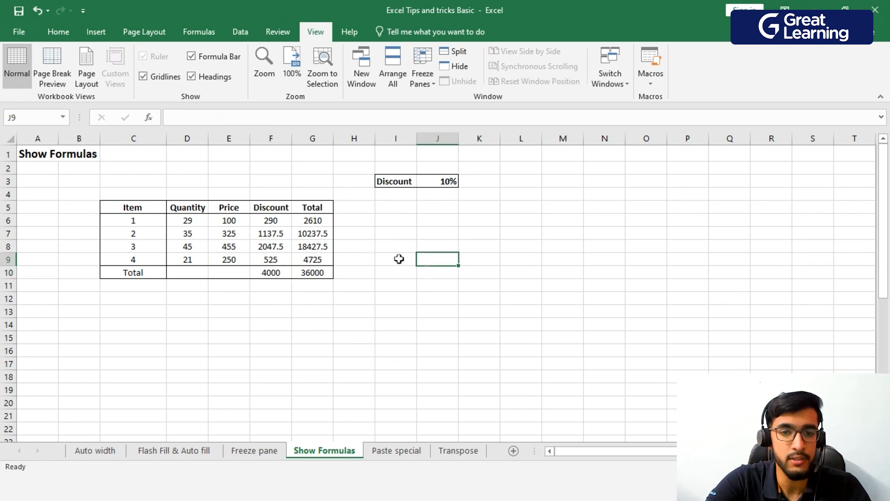
Display all the formulas in the sheet's cells, starting from G6, and switch back to showing their values.
{"action": "left_click", "coordinate": [318, 225]}
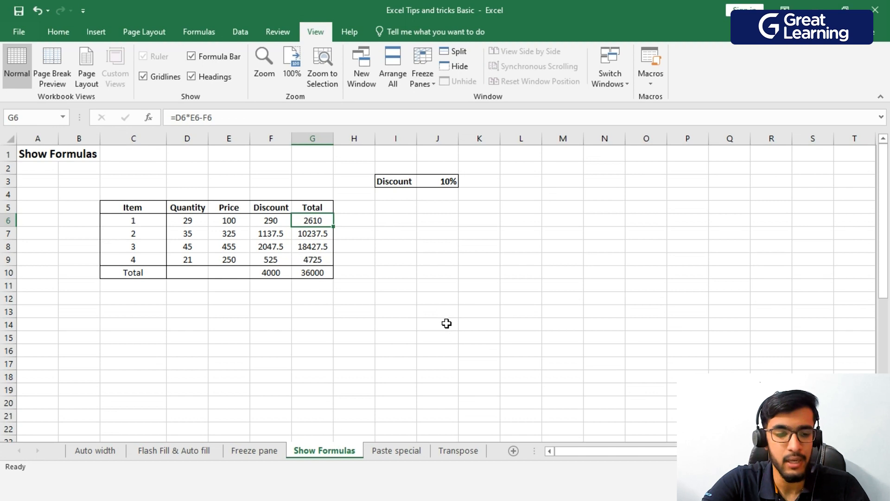
{"action": "key", "text": "ctrl+grave"}
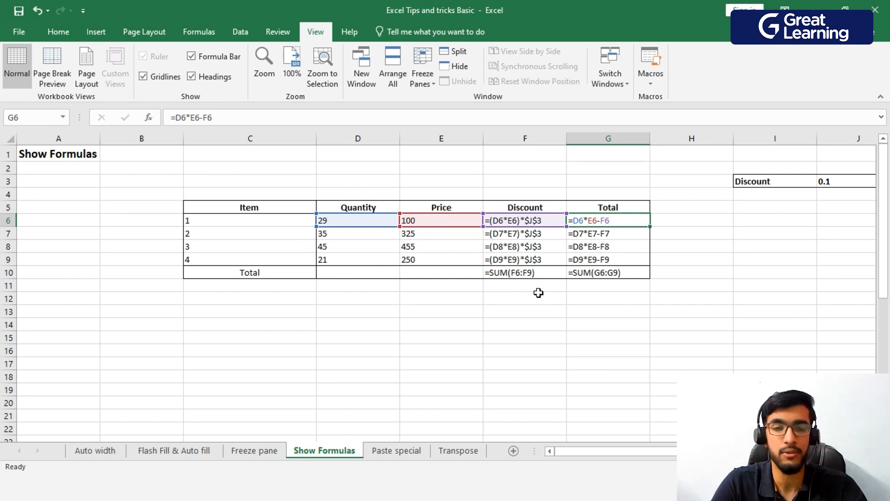
{"action": "key", "text": "ctrl+grave"}
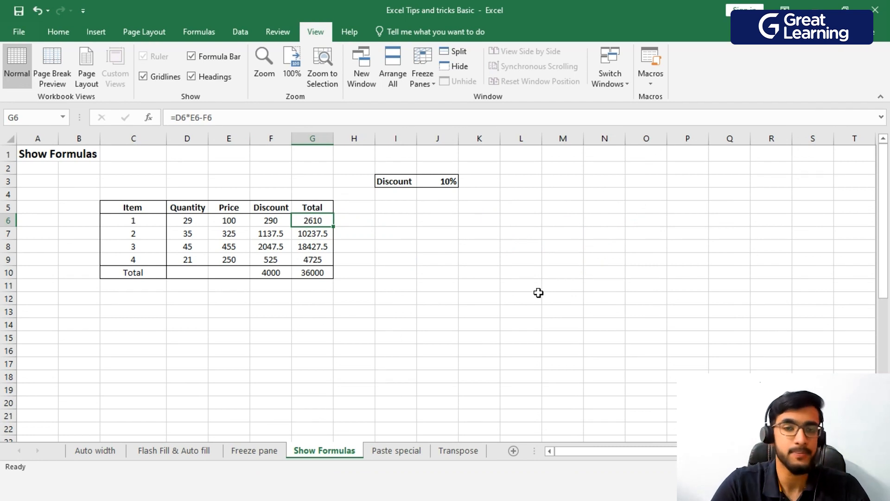
{"action": "left_click", "coordinate": [395, 250]}
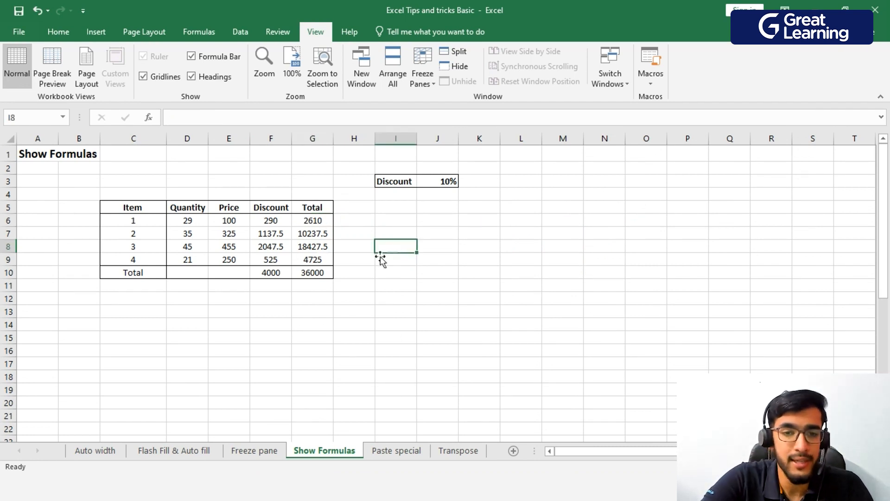
{"action": "left_click_drag", "start_coordinate": [86, 178], "coordinate": [499, 319]}
{"action": "left_click", "coordinate": [720, 352]}
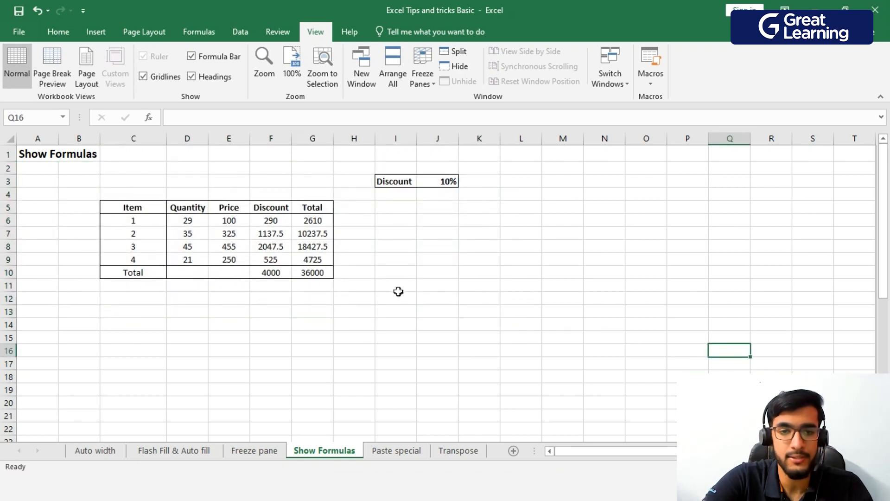
Select G6, show the sheet's formulas in place of results once more, and return to the normal value display.
{"action": "left_click", "coordinate": [320, 225]}
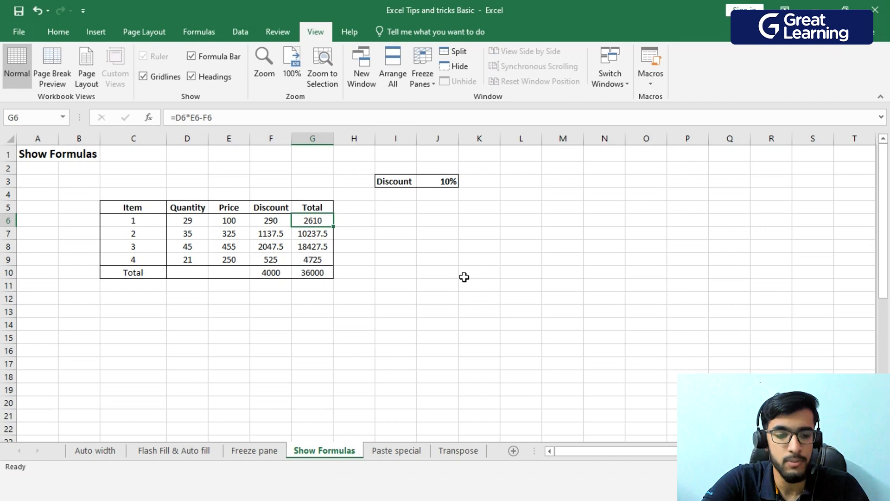
{"action": "key", "text": "ctrl+grave"}
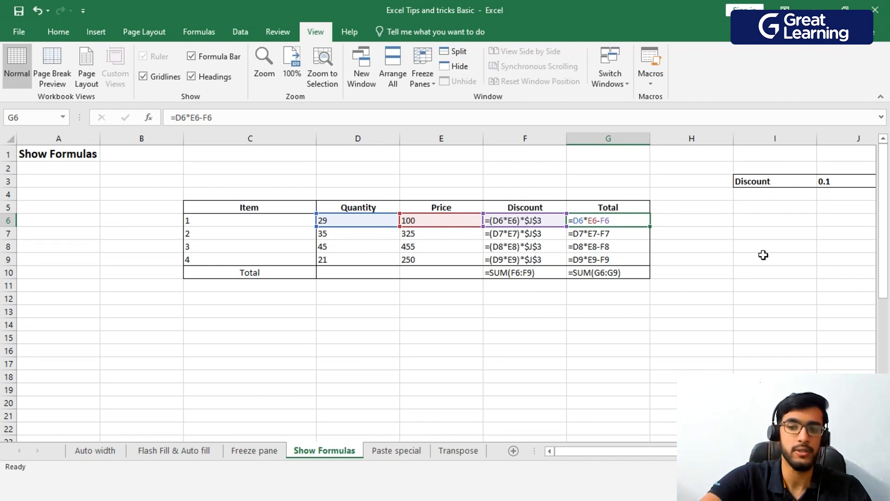
{"action": "key", "text": "ctrl+grave"}
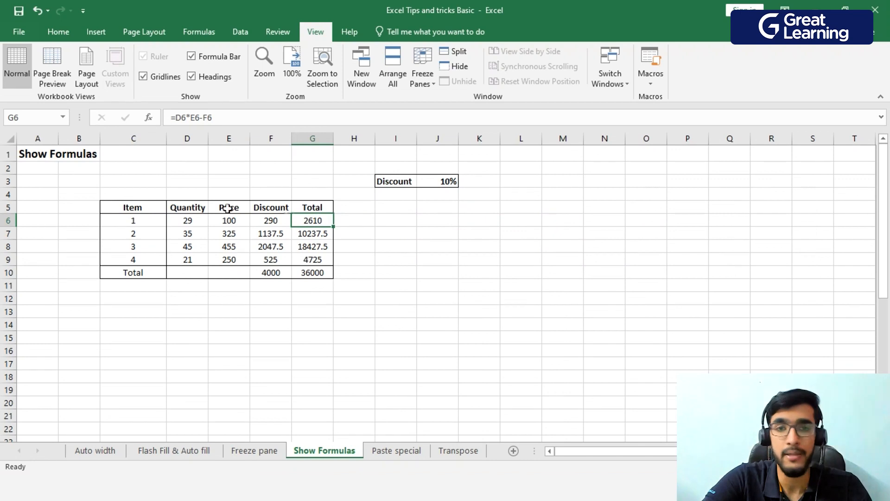
Switch to the Paste special sheet.
{"action": "key", "text": "ctrl+Page_Down"}
{"action": "left_click", "coordinate": [505, 285]}
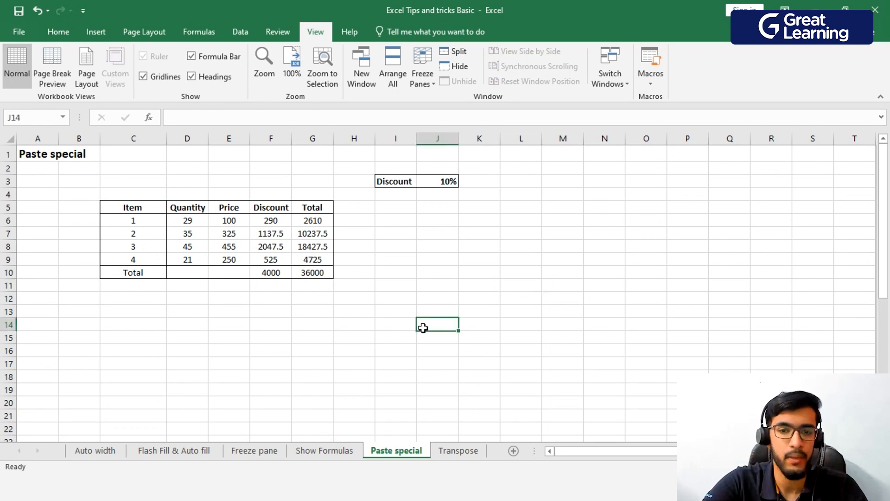
{"action": "left_click", "coordinate": [369, 261]}
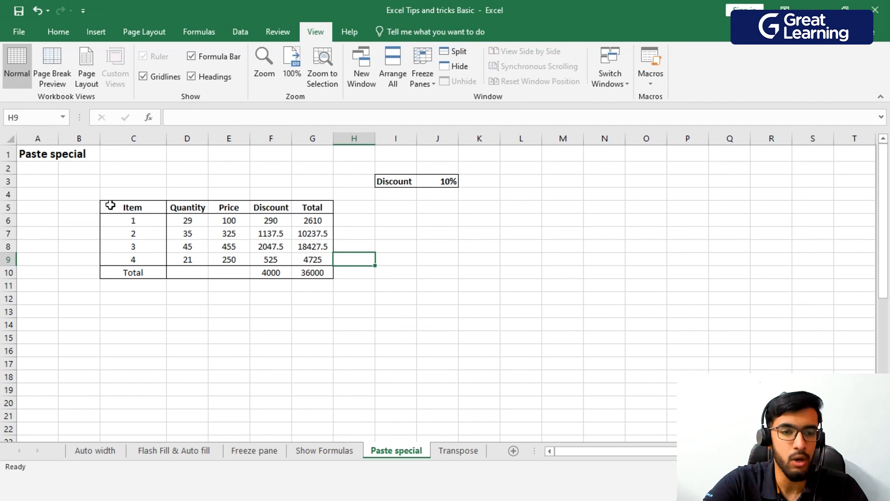
Copy the item table C5:G10 and paste it normally at L5.
{"action": "left_click_drag", "start_coordinate": [109, 206], "coordinate": [304, 274]}
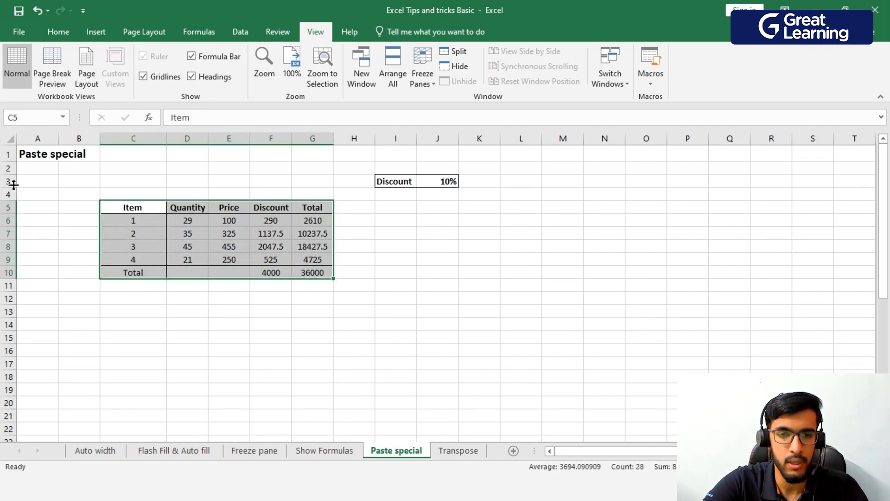
{"action": "key", "text": "ctrl+c"}
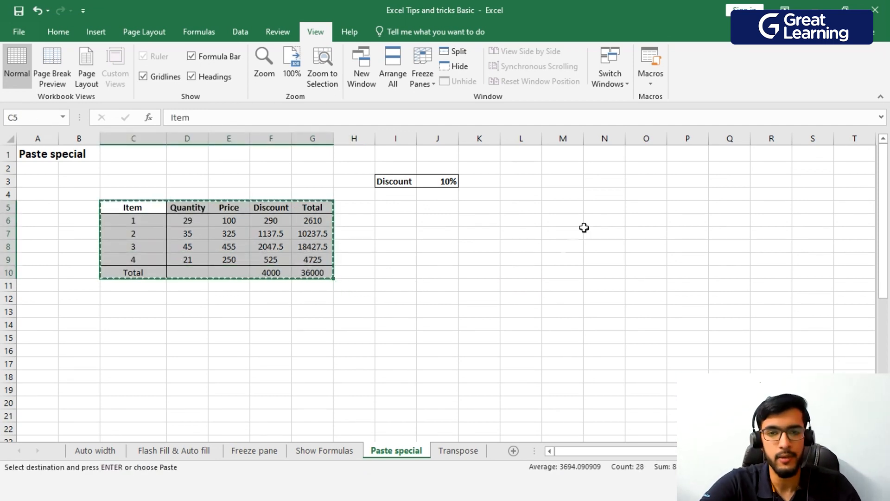
{"action": "left_click", "coordinate": [508, 207]}
{"action": "key", "text": "ctrl+v"}
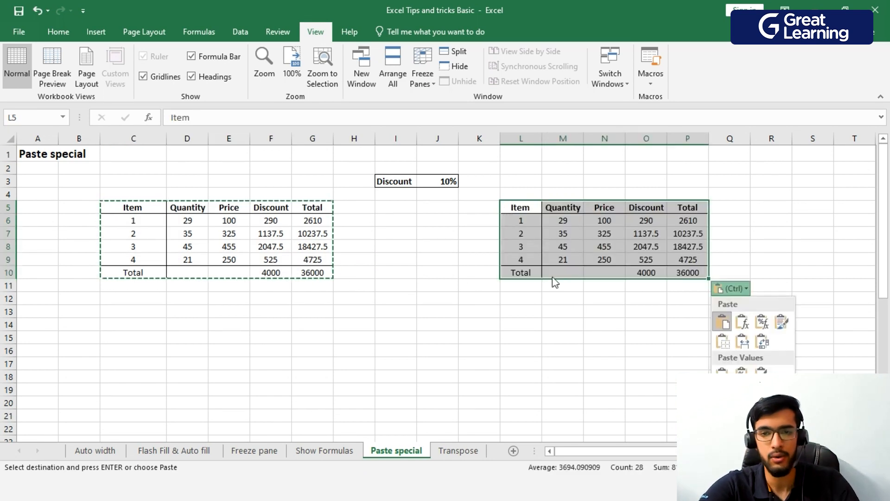
Inspect the formulas behind the Total column of the copy at L5, for items 1 to 3.
{"action": "left_click", "coordinate": [693, 219]}
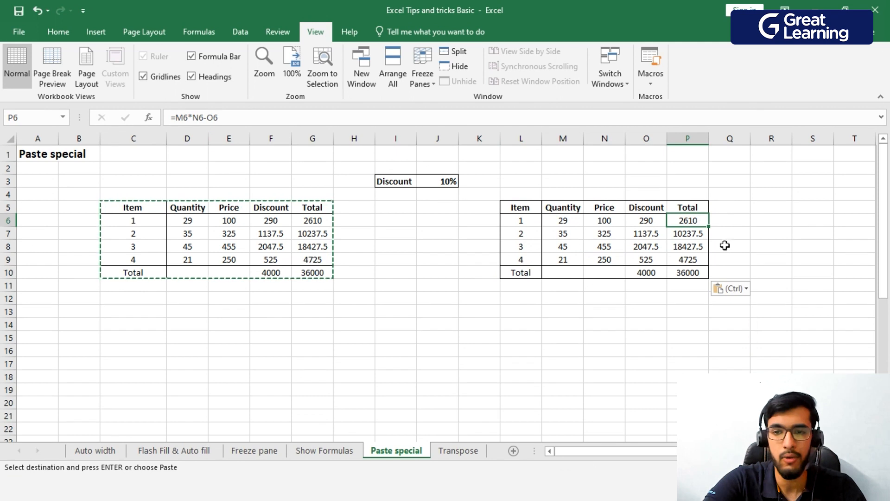
{"action": "left_click", "coordinate": [694, 233]}
{"action": "left_click", "coordinate": [693, 246]}
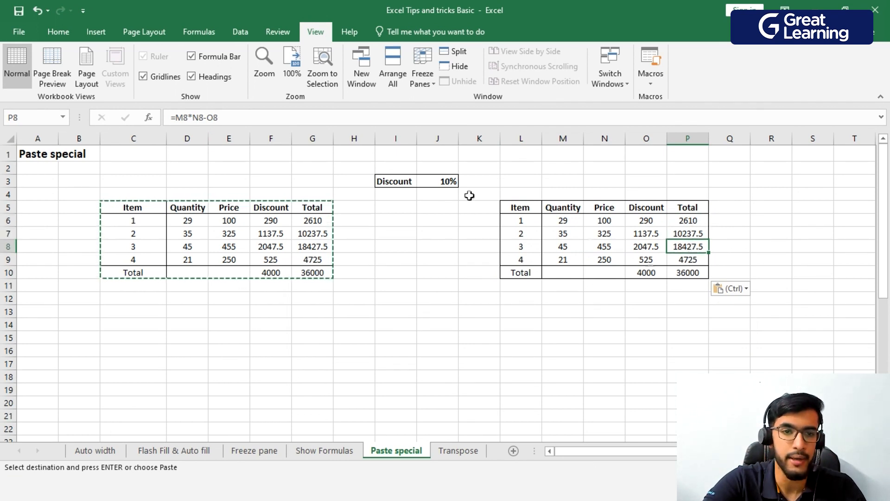
{"action": "left_click", "coordinate": [495, 285]}
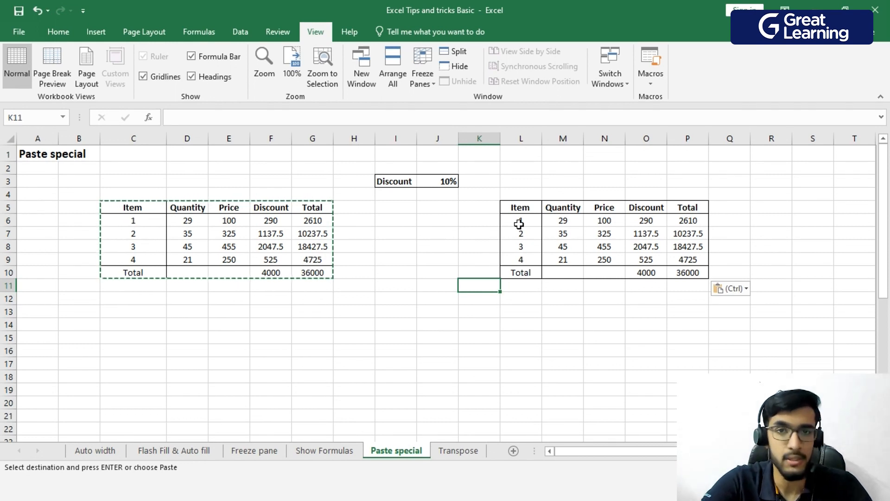
{"action": "left_click", "coordinate": [630, 322]}
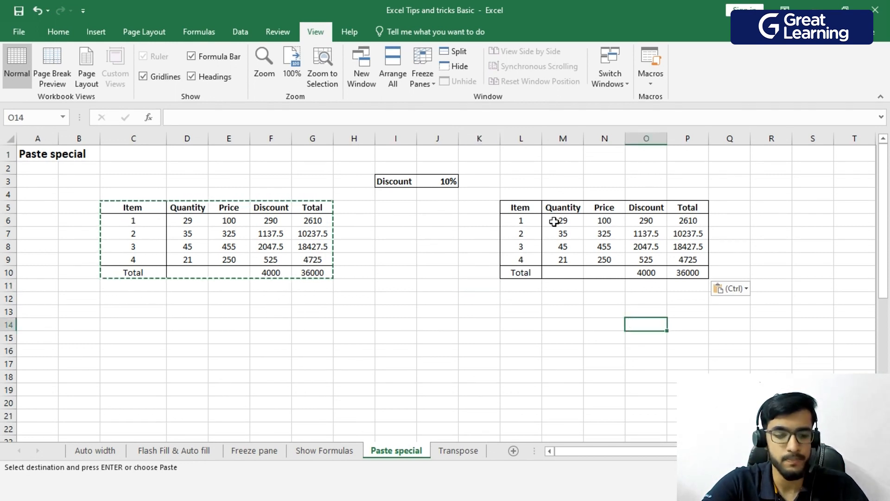
Undo the table paste at L5 and cancel the active copy selection.
{"action": "key", "text": "ctrl+z"}
{"action": "left_click", "coordinate": [509, 303]}
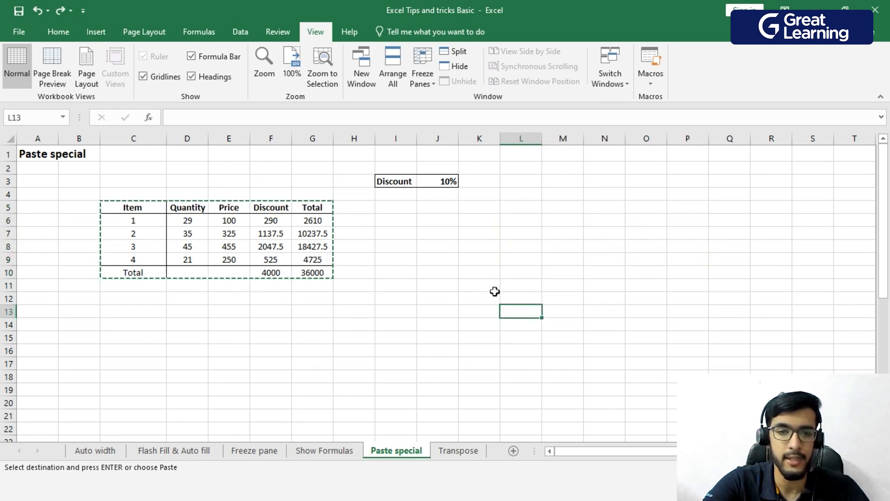
{"action": "left_click", "coordinate": [218, 259]}
{"action": "left_click", "coordinate": [357, 297]}
{"action": "key", "text": "Escape"}
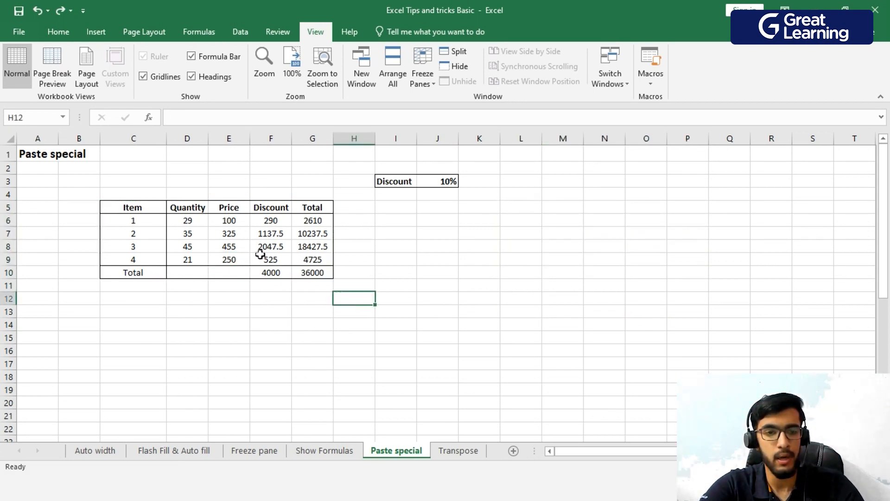
Copy the item table C5:G10 and paste only its values at L5 using Paste Special.
{"action": "left_click_drag", "start_coordinate": [104, 201], "coordinate": [311, 276]}
{"action": "right_click", "coordinate": [317, 225]}
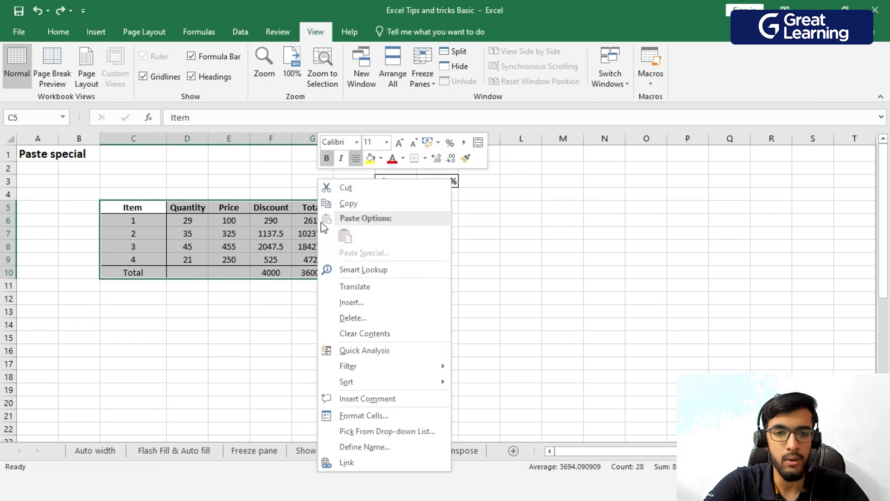
{"action": "left_click", "coordinate": [368, 206]}
{"action": "left_click", "coordinate": [521, 209]}
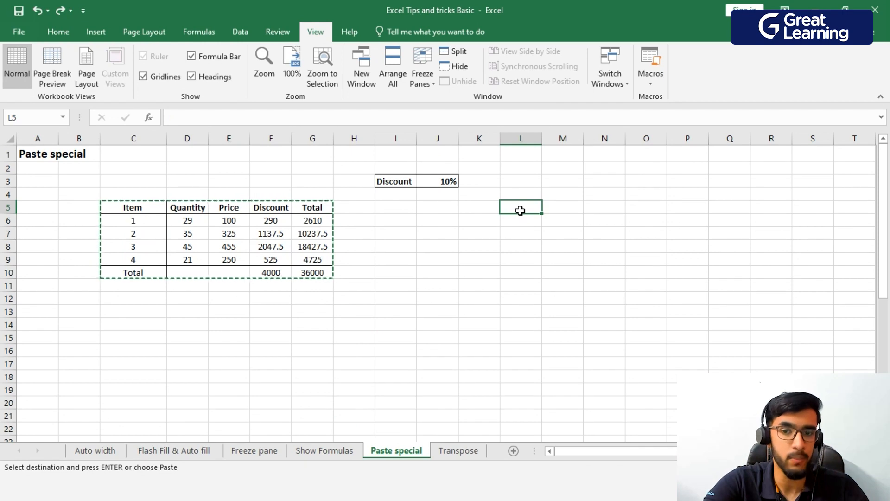
{"action": "right_click", "coordinate": [520, 209]}
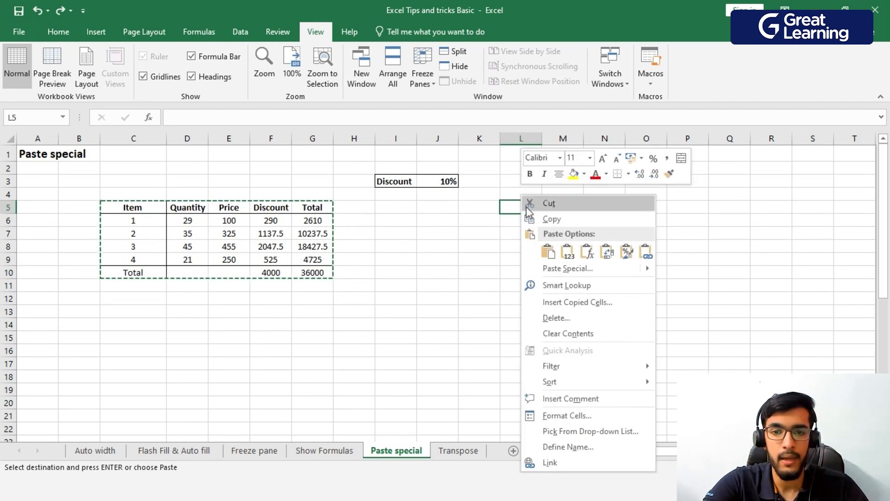
{"action": "left_click", "coordinate": [580, 277]}
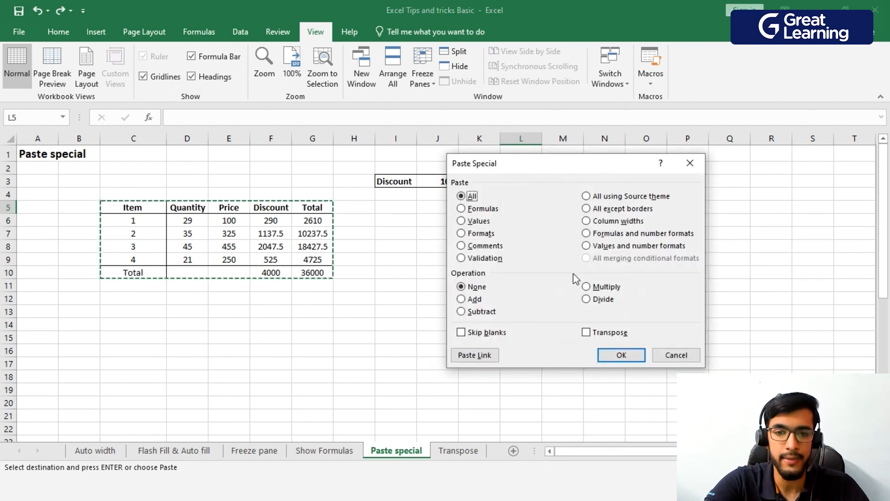
{"action": "left_click_drag", "start_coordinate": [579, 173], "coordinate": [705, 145]}
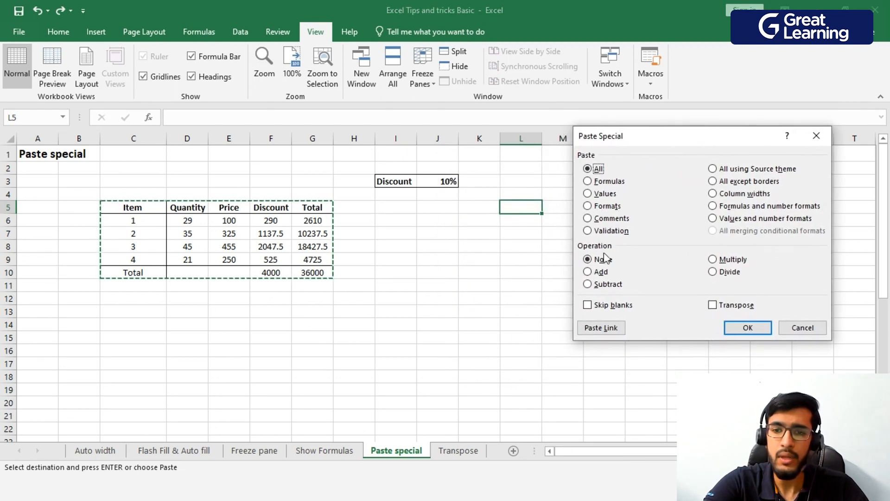
{"action": "left_click", "coordinate": [610, 195]}
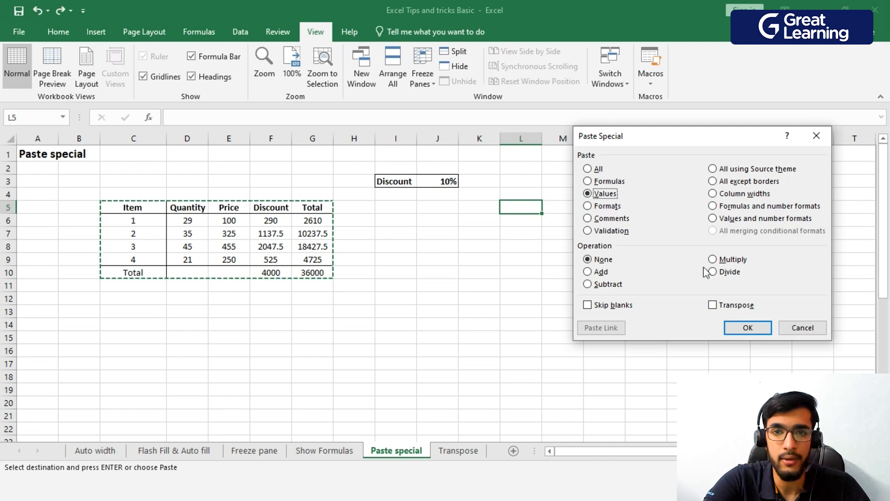
{"action": "left_click", "coordinate": [747, 327]}
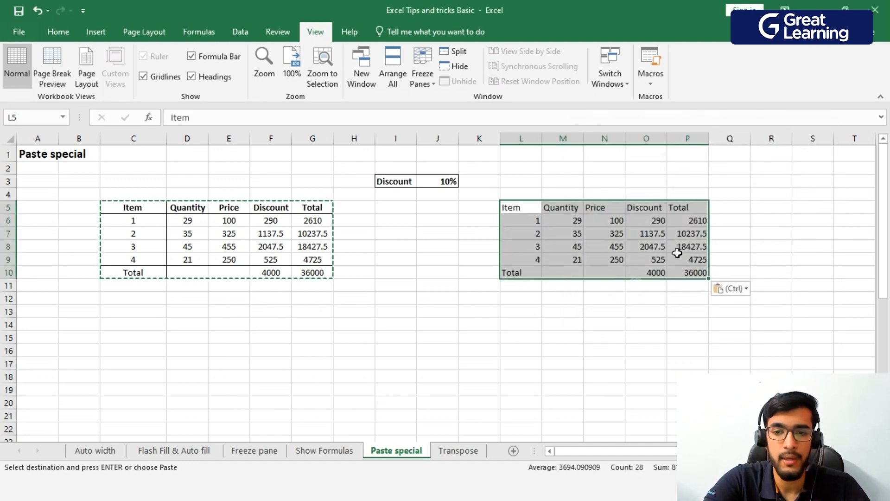
Compare the content of P6 in the values-only copy with G6 in the original table.
{"action": "left_click", "coordinate": [619, 325]}
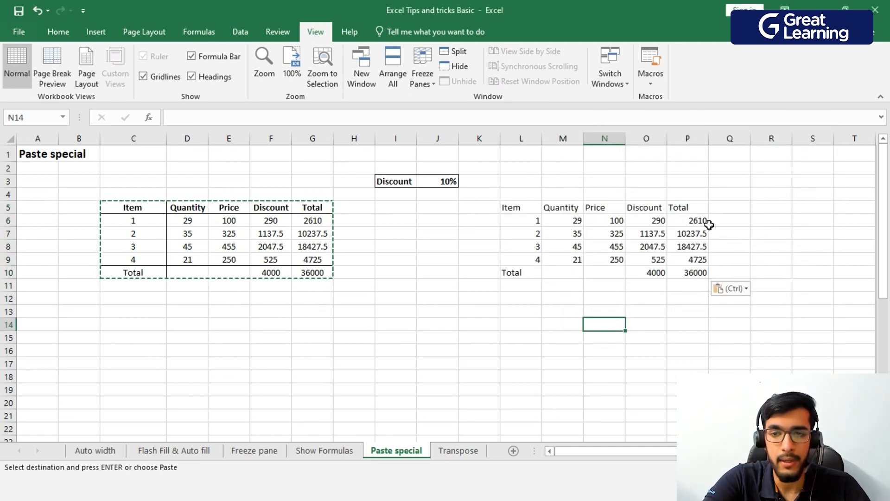
{"action": "left_click", "coordinate": [698, 222]}
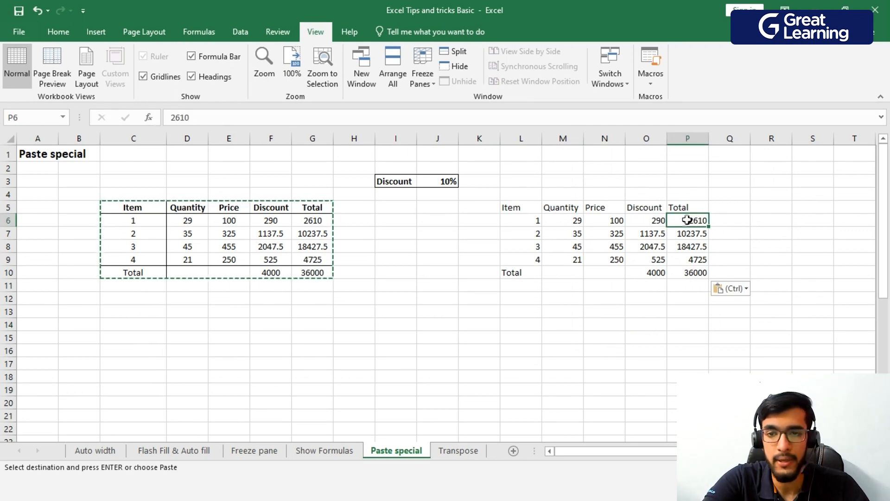
{"action": "left_click", "coordinate": [316, 222]}
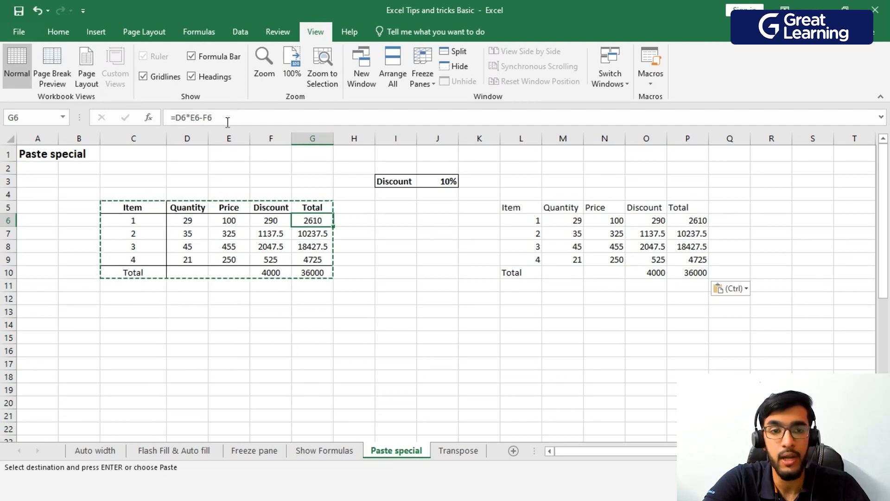
{"action": "left_click", "coordinate": [246, 286]}
Paste the copied item table normally at K15, below the values-only copy.
{"action": "left_click_drag", "start_coordinate": [123, 204], "coordinate": [326, 275]}
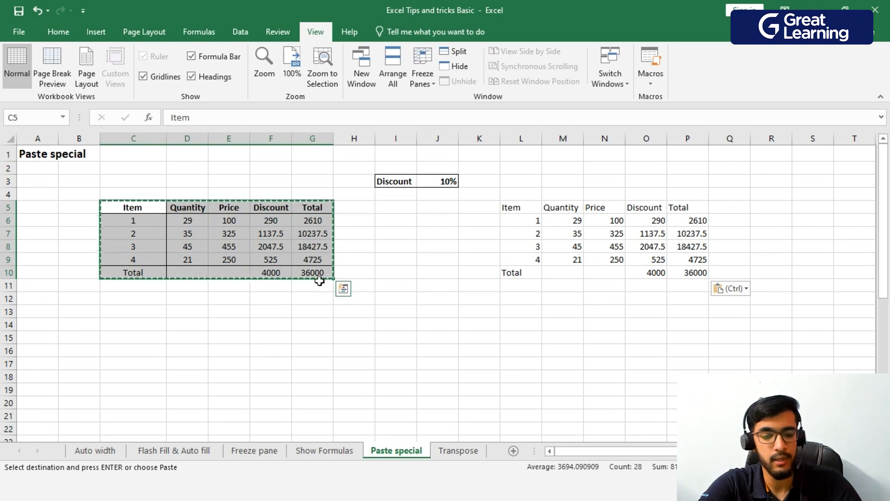
{"action": "left_click", "coordinate": [484, 336]}
{"action": "key", "text": "ctrl+v"}
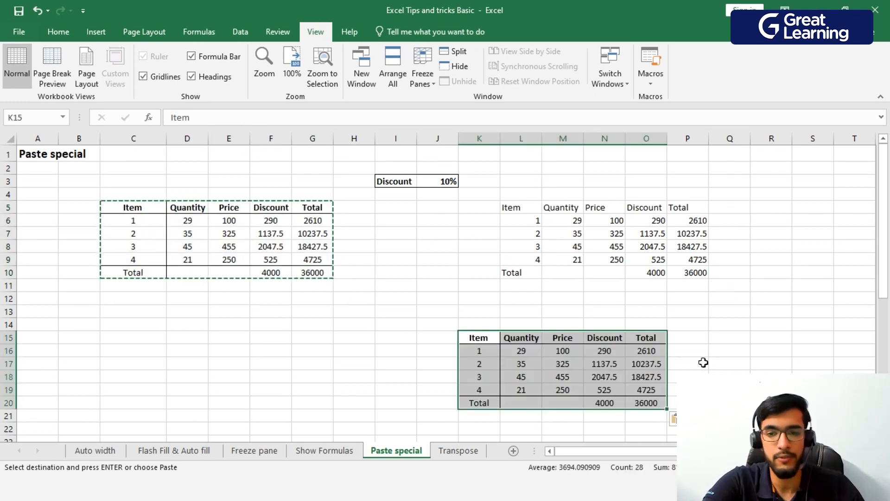
Inspect the formula behind item 1's total, O16, in the normally pasted table.
{"action": "left_click", "coordinate": [711, 362]}
{"action": "left_click", "coordinate": [649, 351]}
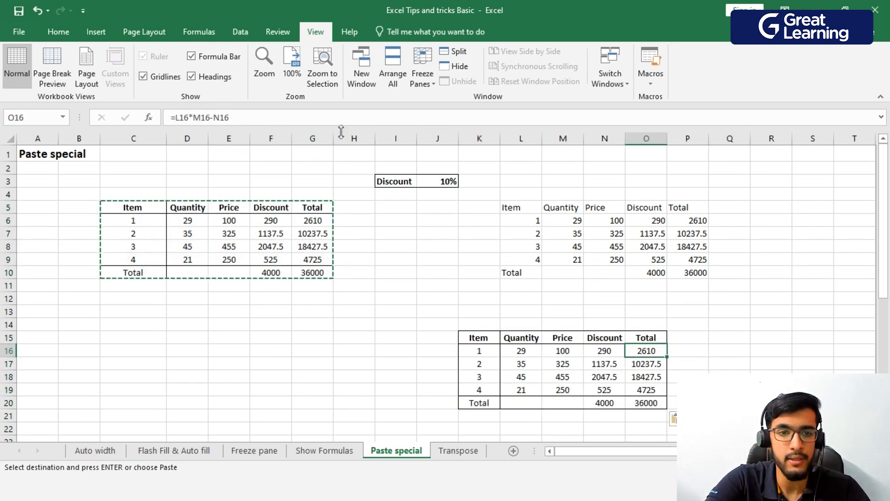
{"action": "left_click", "coordinate": [717, 298]}
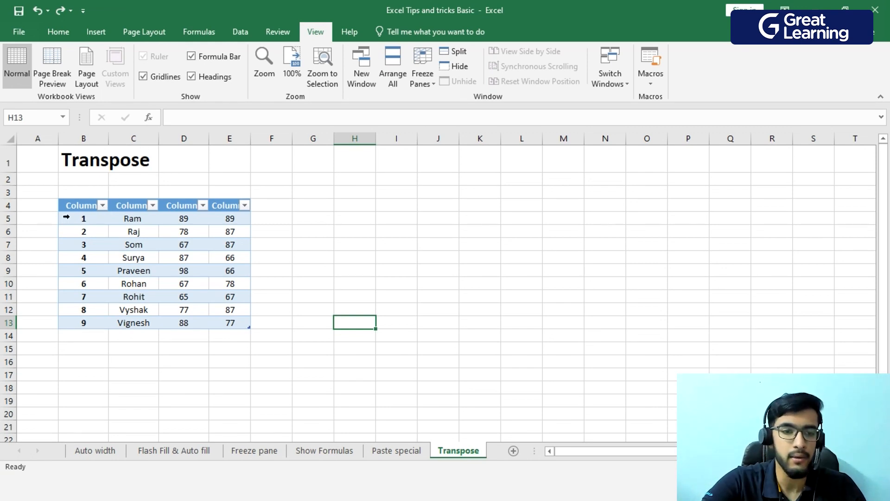
Copy the table data B5:E13 and paste it transposed at I4 using Paste Special.
{"action": "left_click_drag", "start_coordinate": [81, 218], "coordinate": [224, 320]}
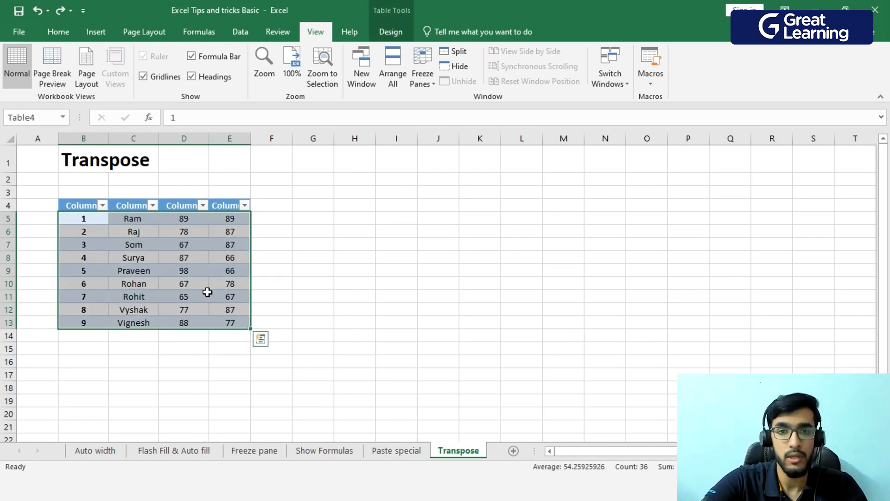
{"action": "right_click", "coordinate": [198, 252]}
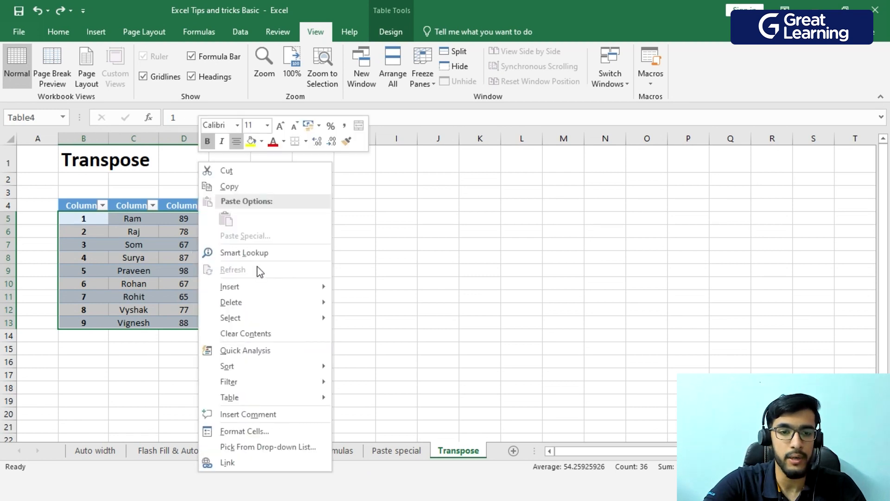
{"action": "mouse_move", "coordinate": [270, 286]}
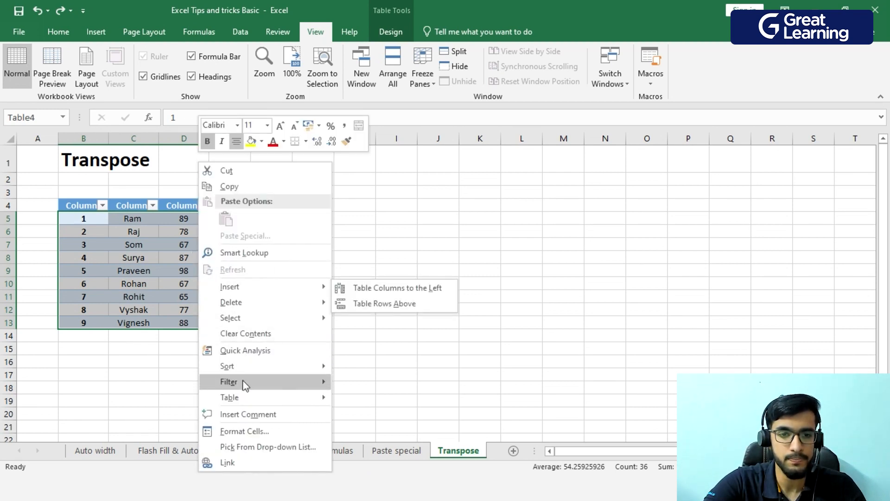
{"action": "left_click", "coordinate": [250, 186]}
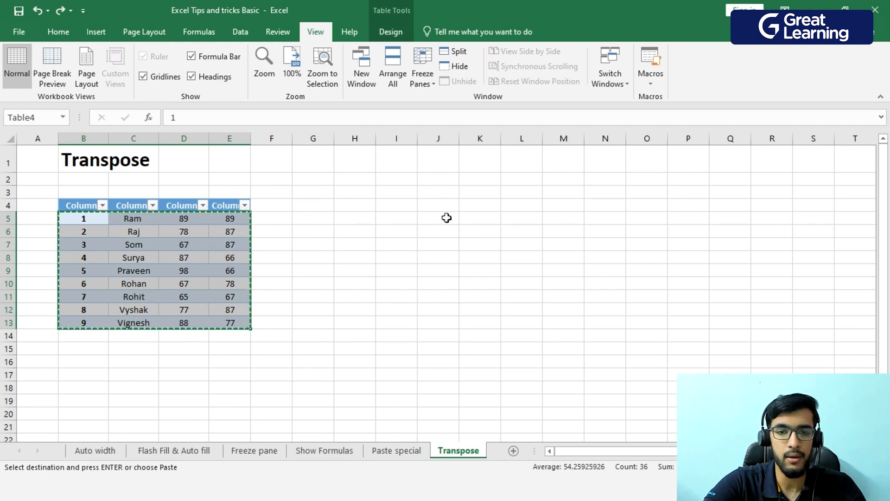
{"action": "left_click", "coordinate": [410, 209]}
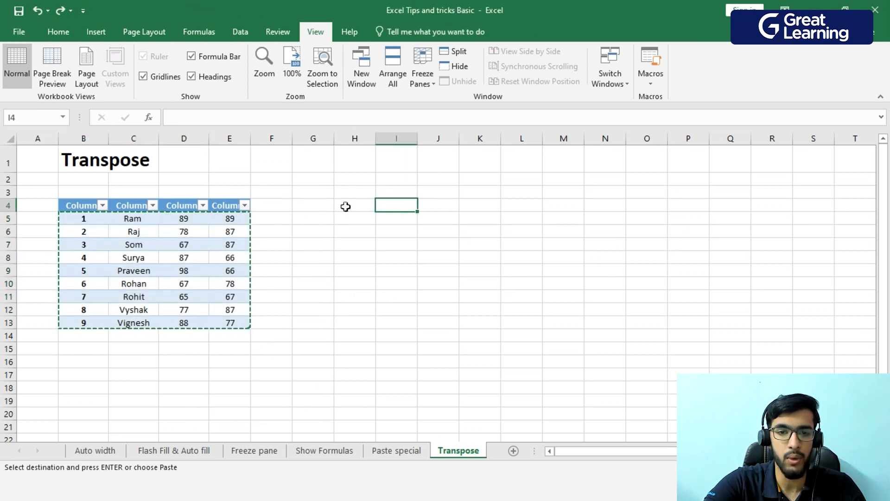
{"action": "right_click", "coordinate": [410, 207]}
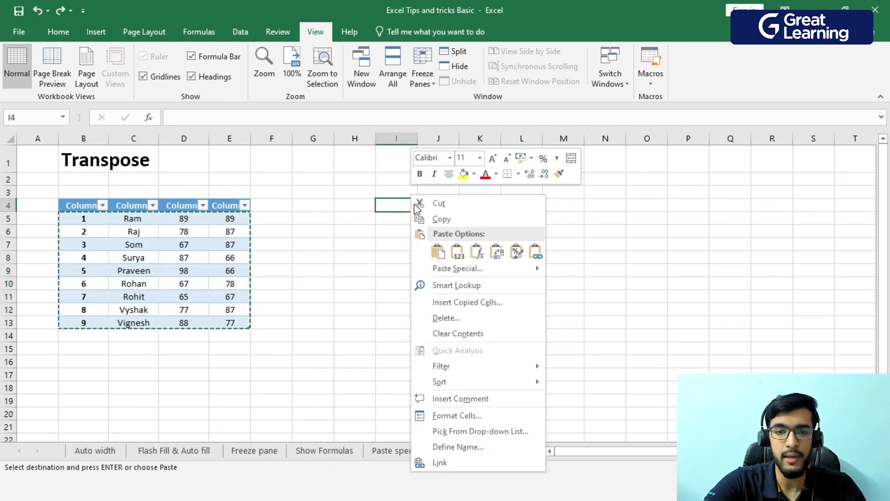
{"action": "left_click", "coordinate": [480, 268]}
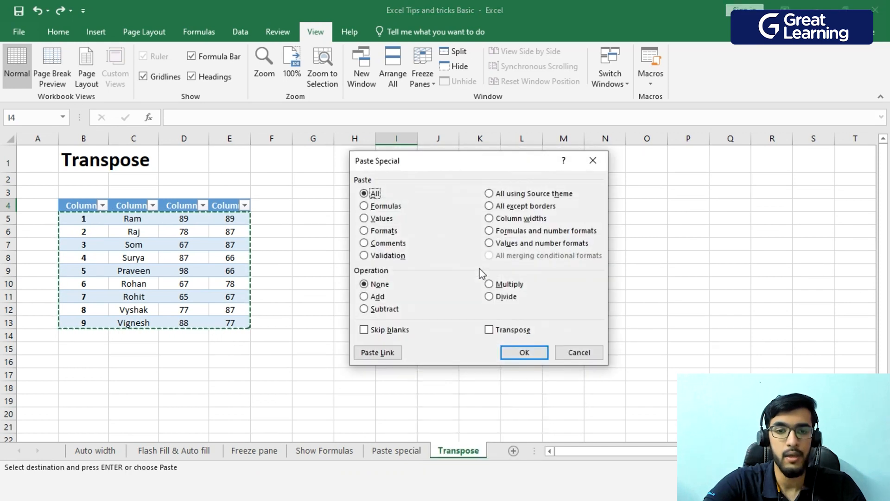
{"action": "left_click", "coordinate": [494, 330]}
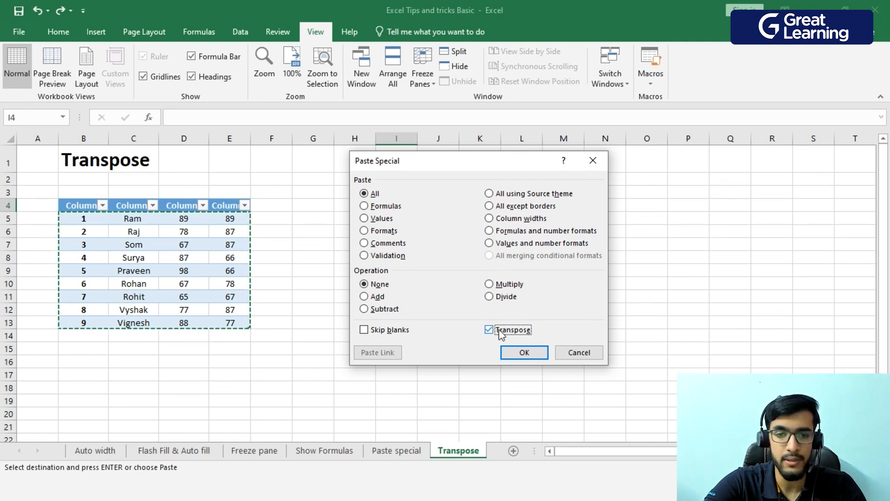
{"action": "left_click", "coordinate": [524, 352]}
{"action": "left_click", "coordinate": [567, 309]}
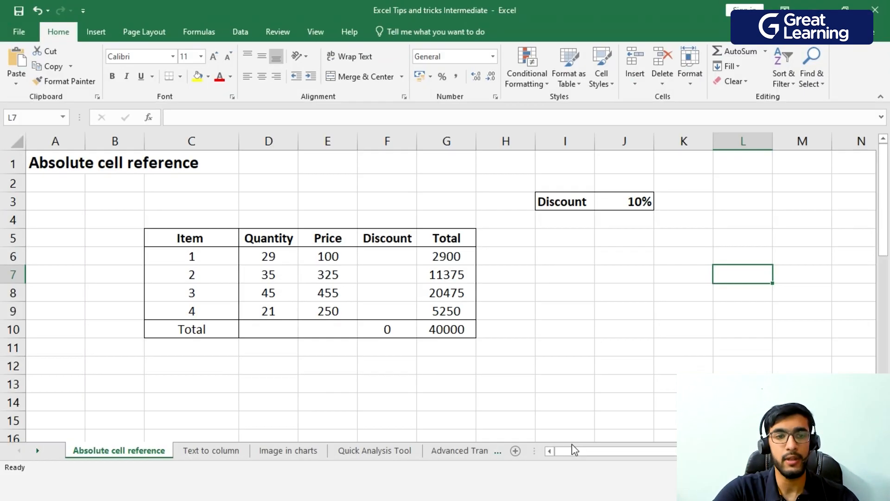
Enter the formula =(D6*E6)*J3 in F6 to calculate item 1's discount.
{"action": "mouse_move", "coordinate": [562, 488]}
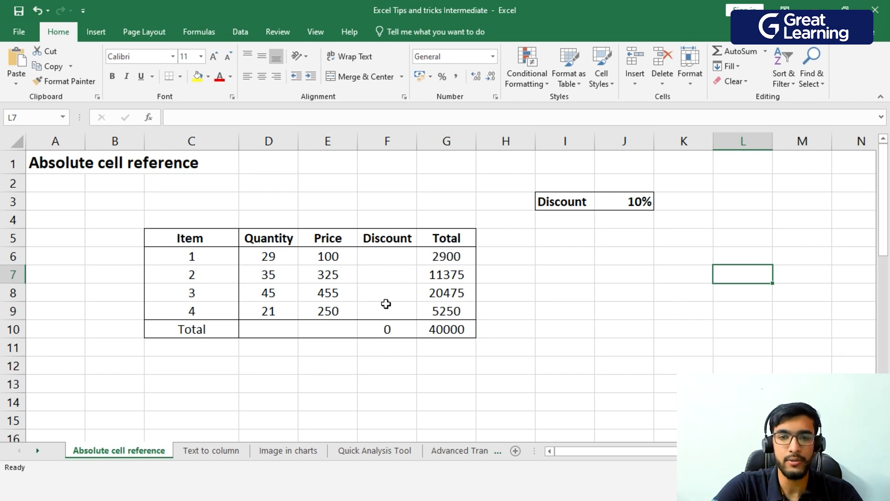
{"action": "left_click", "coordinate": [454, 256]}
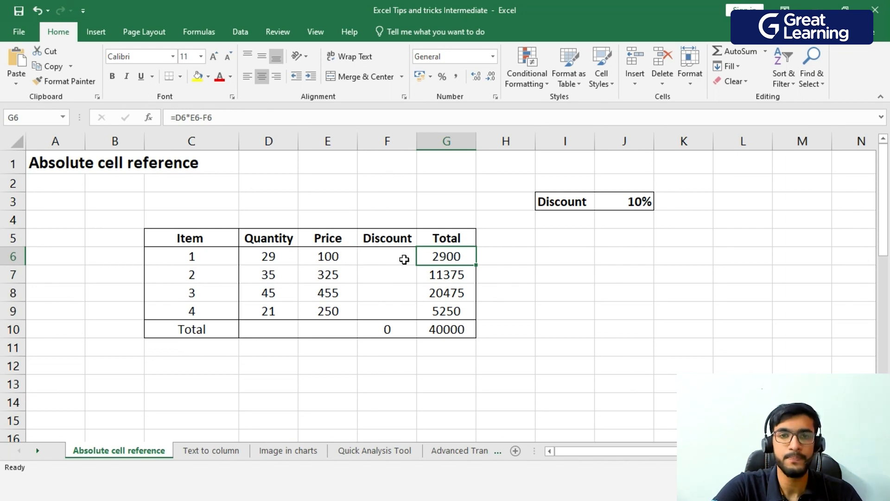
{"action": "left_click", "coordinate": [382, 255]}
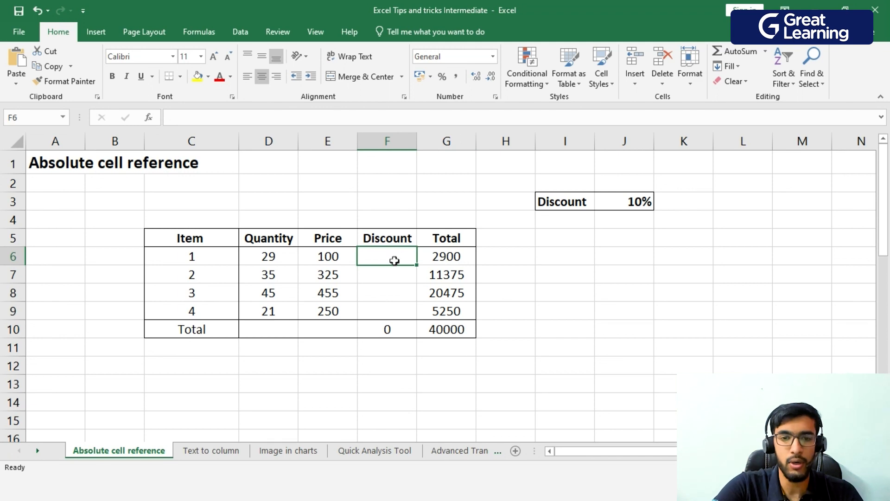
{"action": "double_click", "coordinate": [396, 257]}
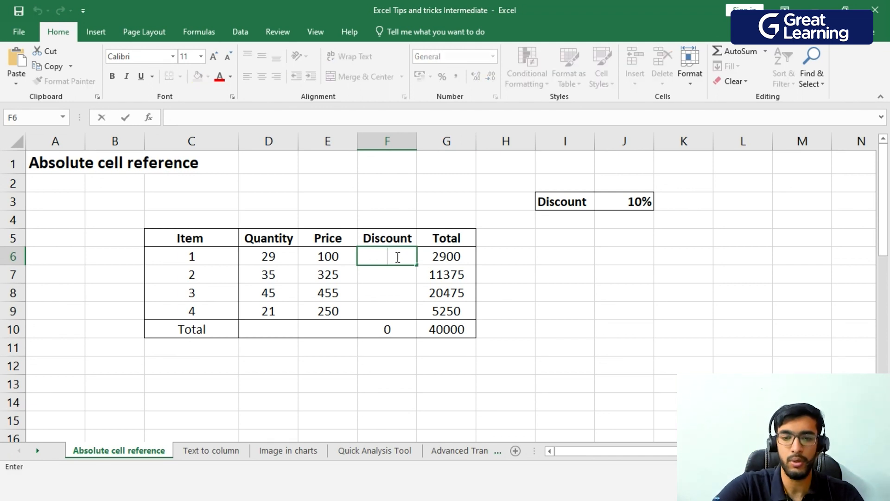
{"action": "type", "text": "="}
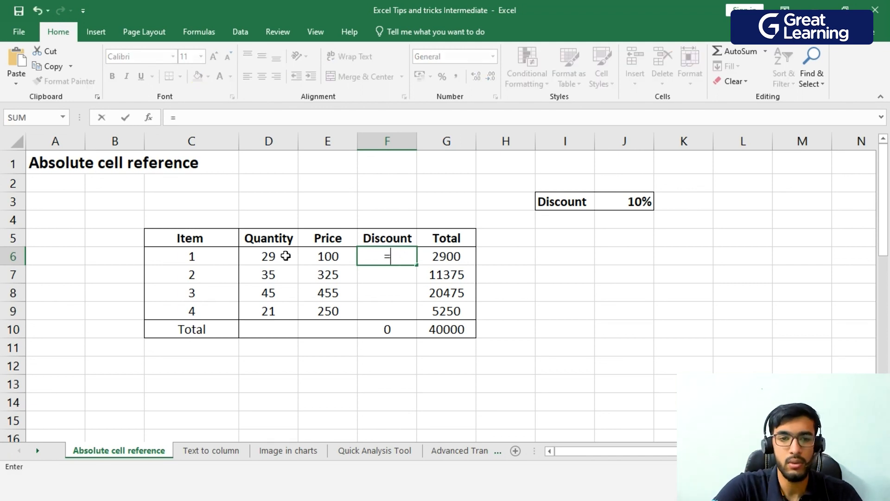
{"action": "type", "text": "("}
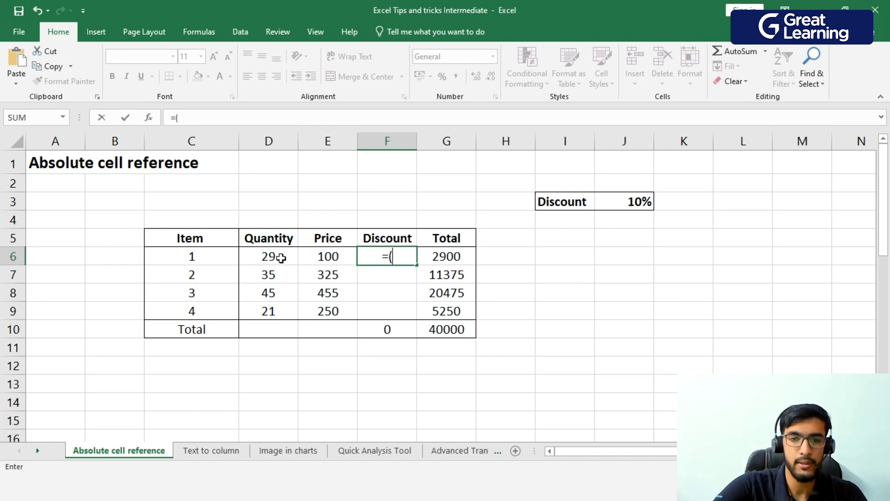
{"action": "left_click", "coordinate": [281, 258]}
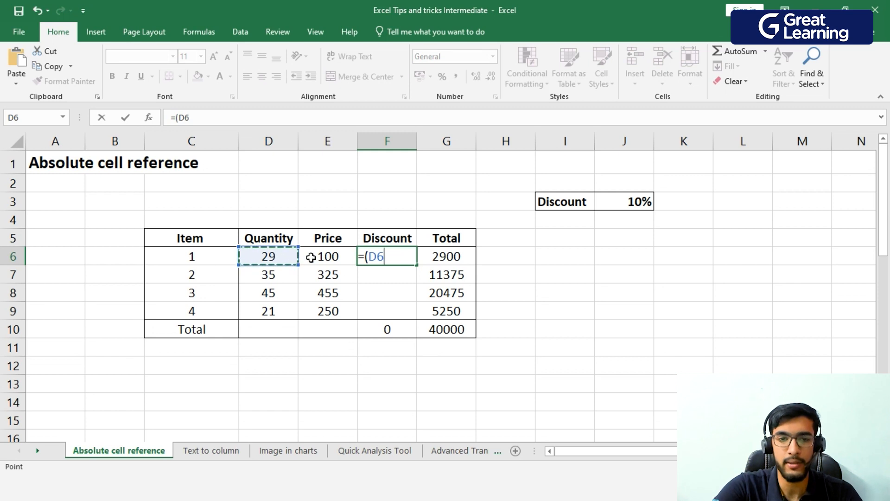
{"action": "type", "text": "*"}
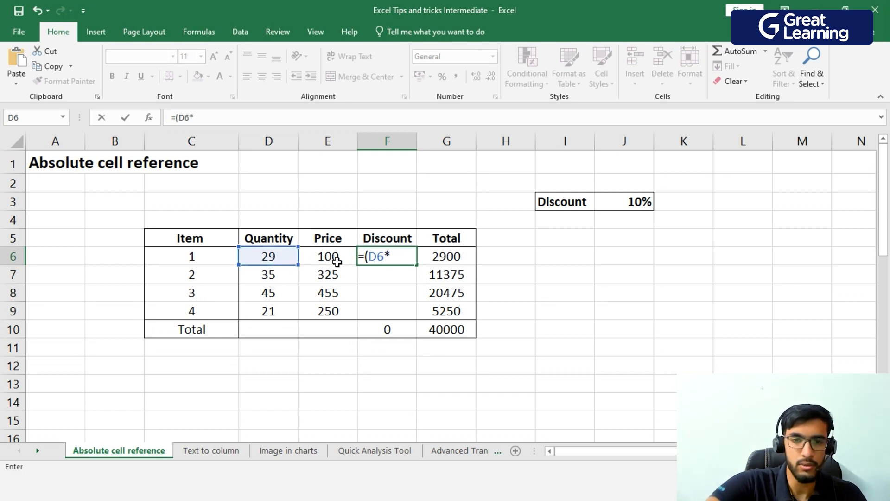
{"action": "left_click", "coordinate": [336, 261]}
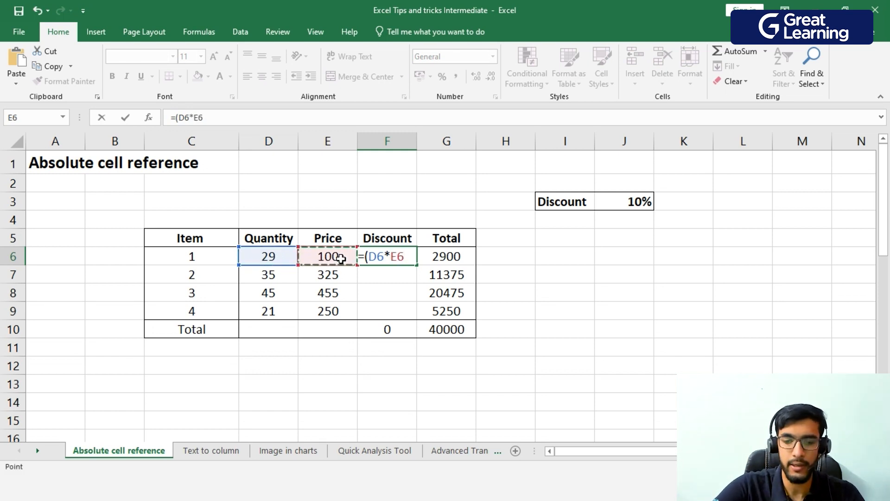
{"action": "type", "text": ")"}
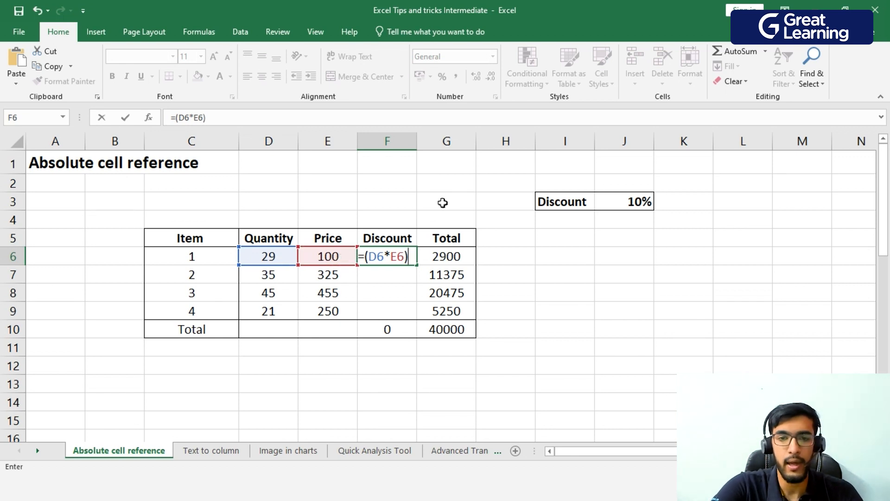
{"action": "type", "text": "*"}
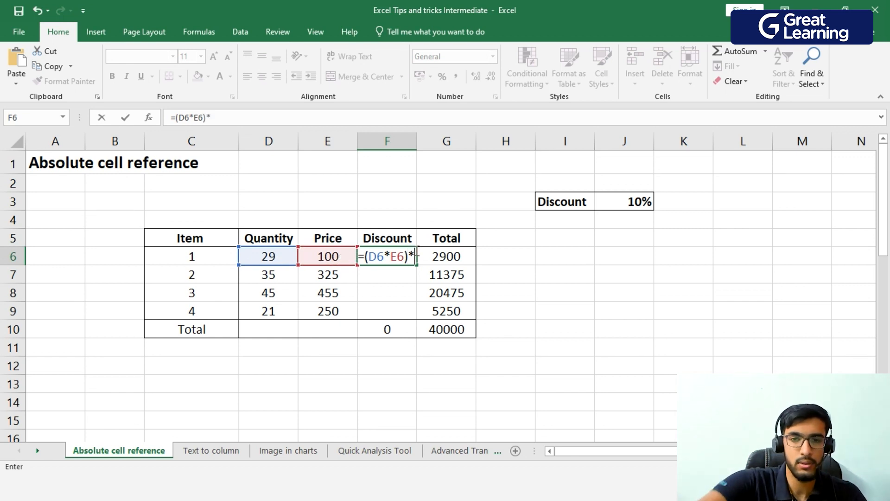
{"action": "left_click", "coordinate": [630, 201]}
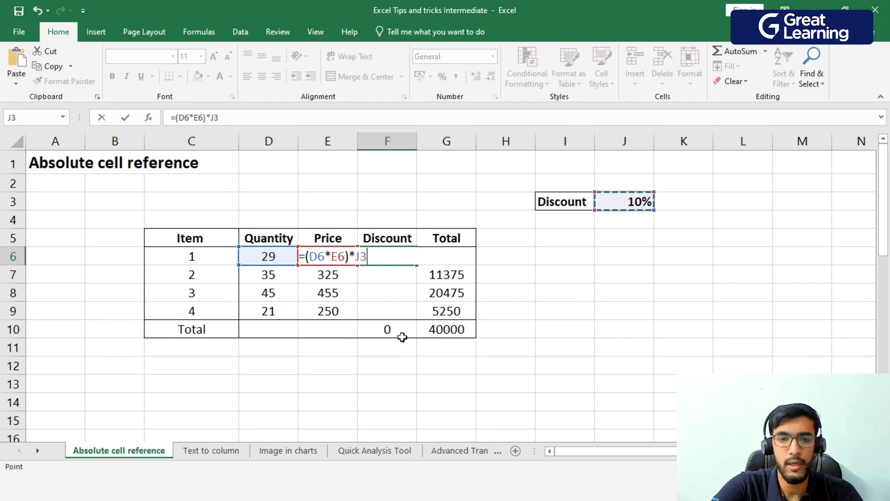
{"action": "key", "text": "Return"}
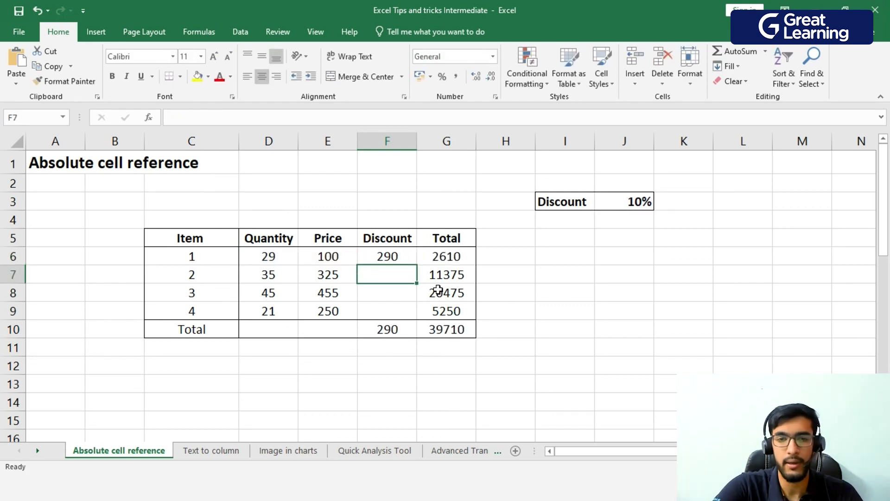
Fill the discount formula from F6 down to F9 for items 2 to 4.
{"action": "left_click", "coordinate": [399, 255]}
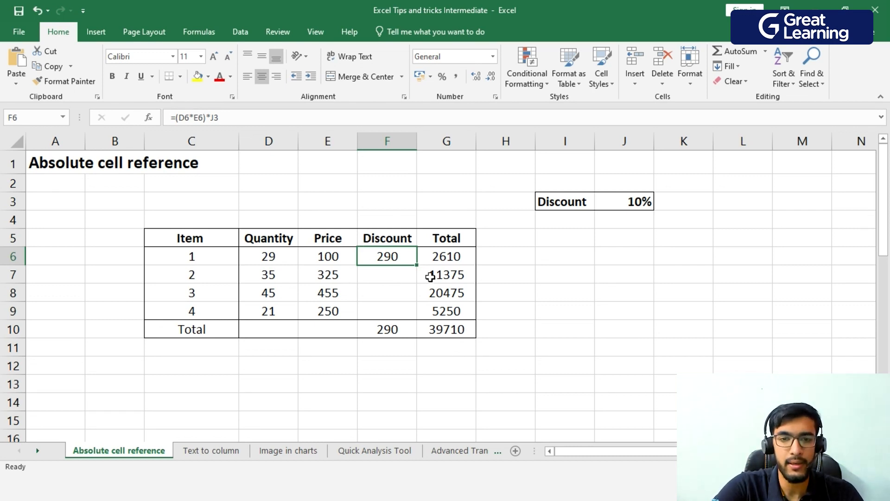
{"action": "left_click_drag", "start_coordinate": [417, 264], "coordinate": [421, 319]}
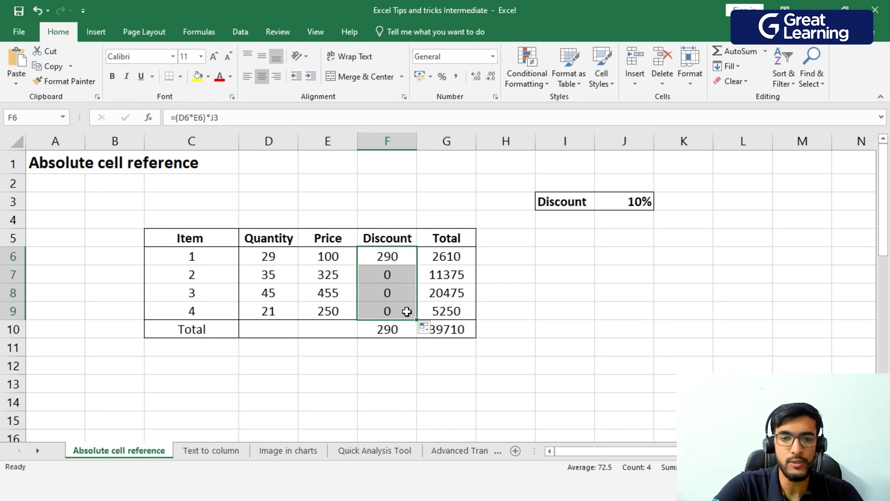
{"action": "left_click", "coordinate": [542, 291]}
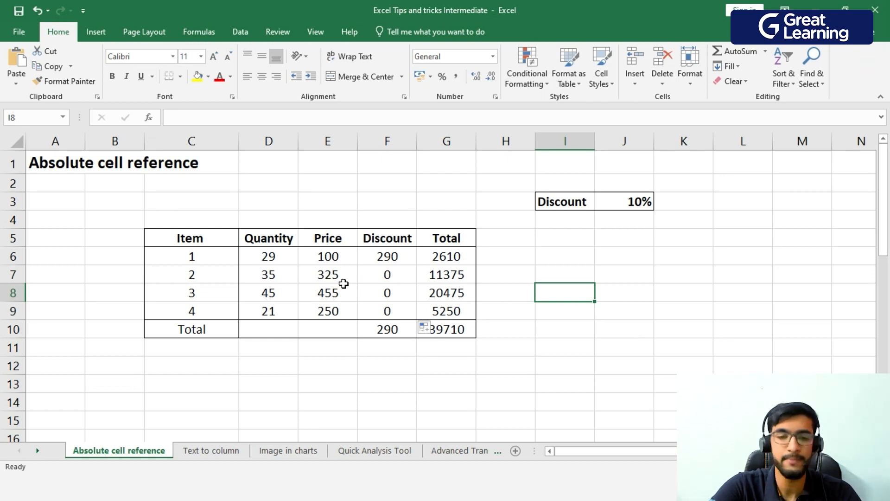
Inspect the filled discount formulas in F7, F8 and F9 against the cells below the discount rate, J4 to J6.
{"action": "left_click", "coordinate": [400, 274]}
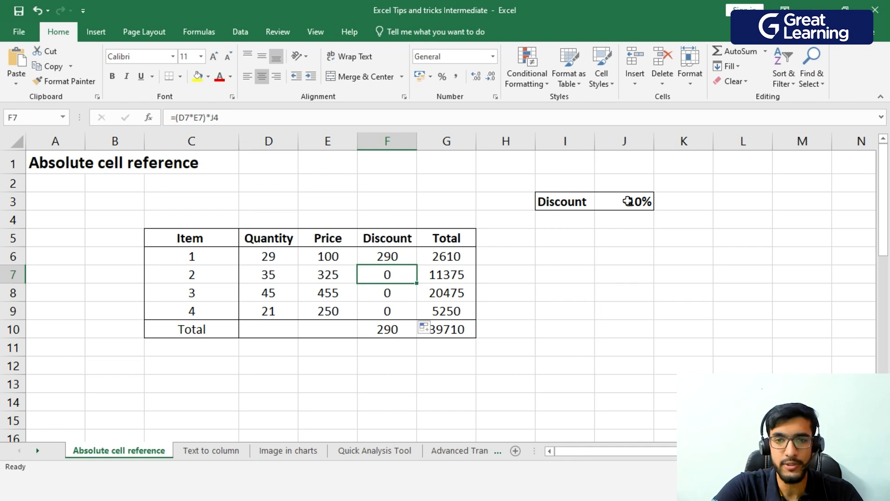
{"action": "left_click", "coordinate": [627, 221]}
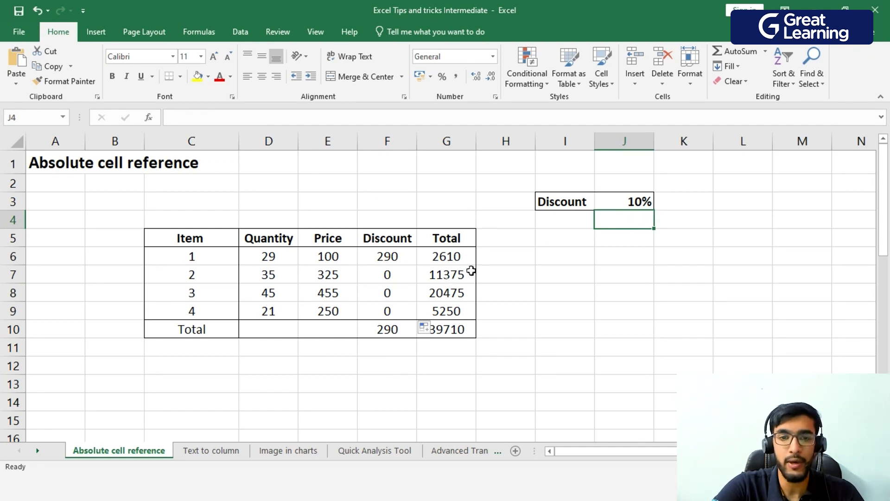
{"action": "left_click", "coordinate": [400, 292]}
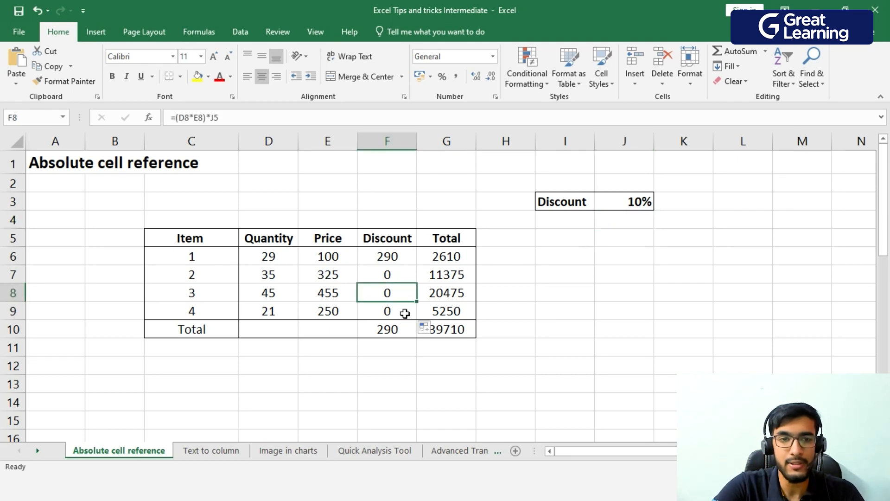
{"action": "left_click", "coordinate": [405, 312]}
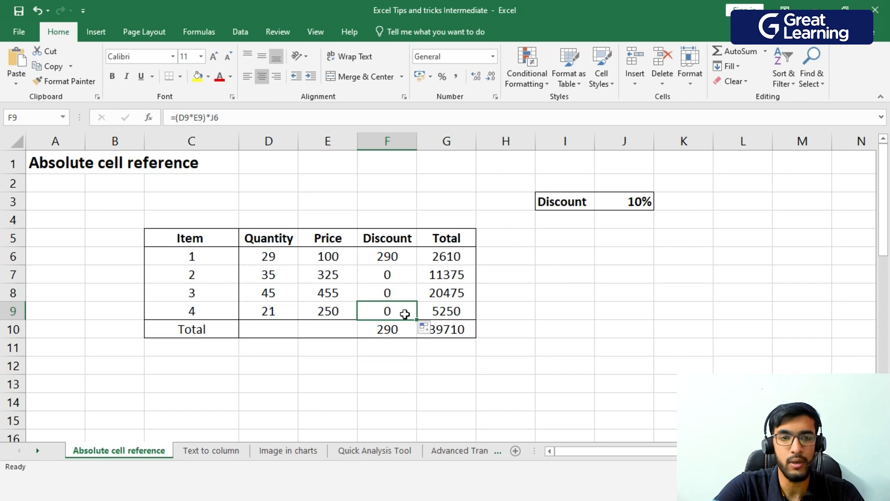
{"action": "left_click", "coordinate": [645, 239]}
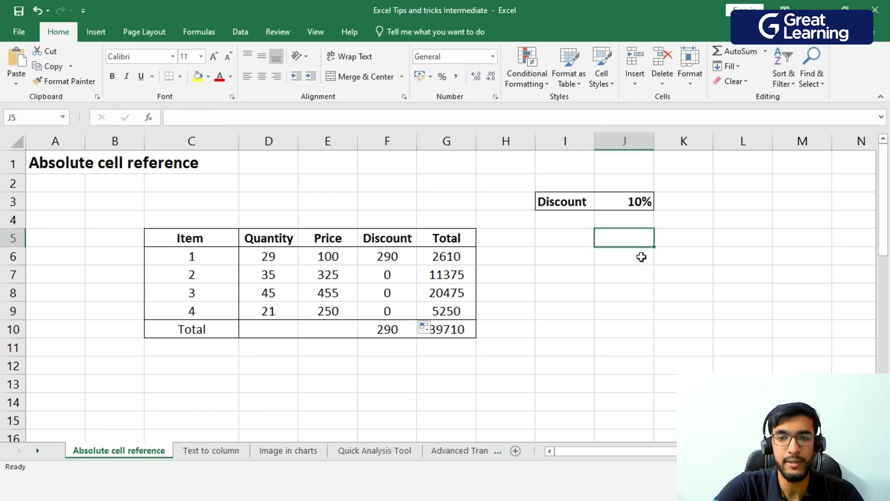
{"action": "left_click", "coordinate": [642, 258]}
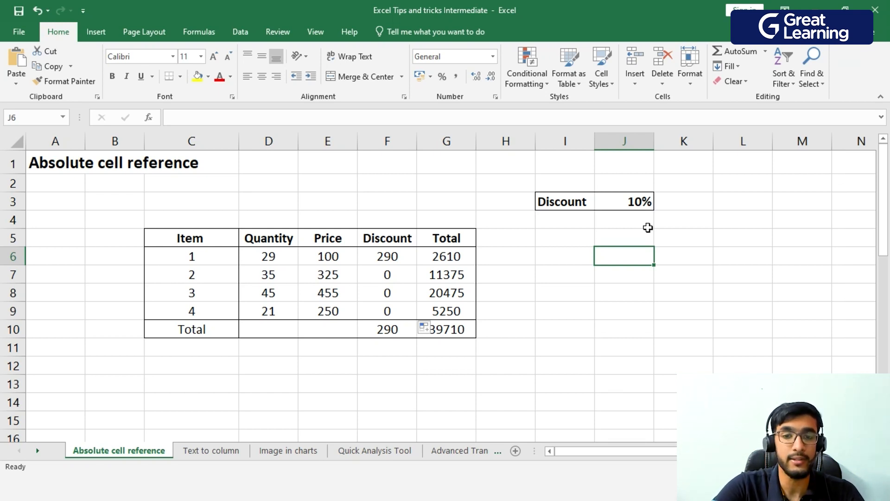
Clear the filled discount formulas for items 2 to 4 in F7:F9.
{"action": "left_click", "coordinate": [402, 260]}
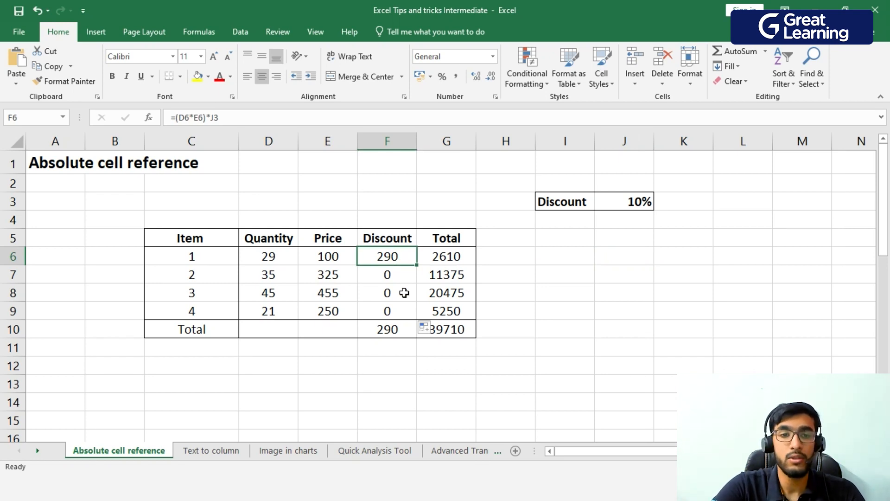
{"action": "left_click_drag", "start_coordinate": [403, 274], "coordinate": [403, 316]}
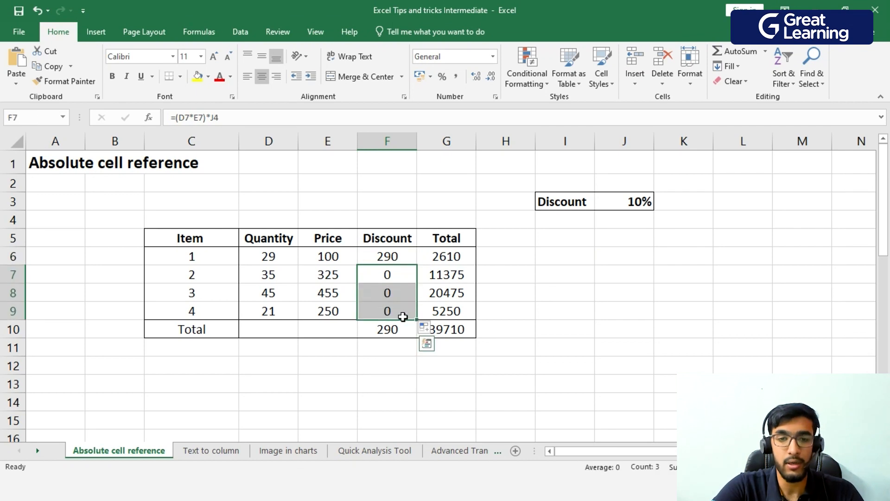
{"action": "key", "text": "Delete"}
{"action": "left_click", "coordinate": [641, 283]}
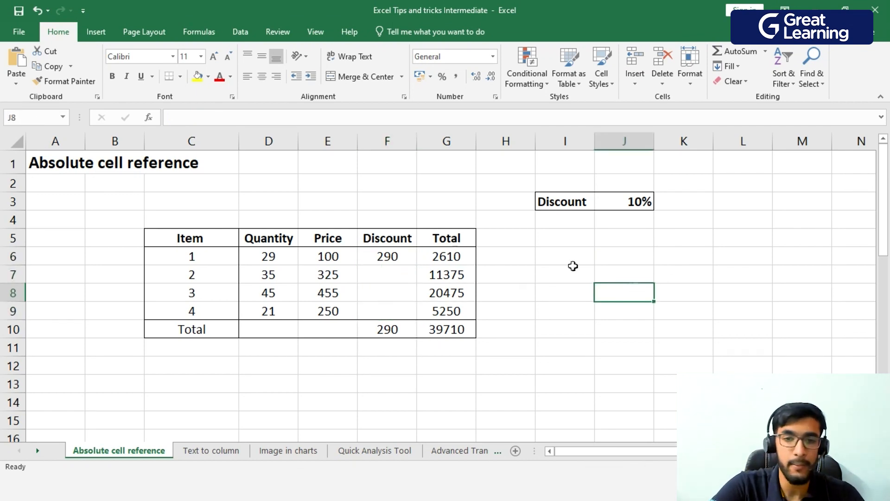
Change item 1's discount formula in F6 to =(D6*E6)*$J$3 so the discount rate reference is absolute.
{"action": "left_click", "coordinate": [388, 260]}
{"action": "double_click", "coordinate": [387, 259]}
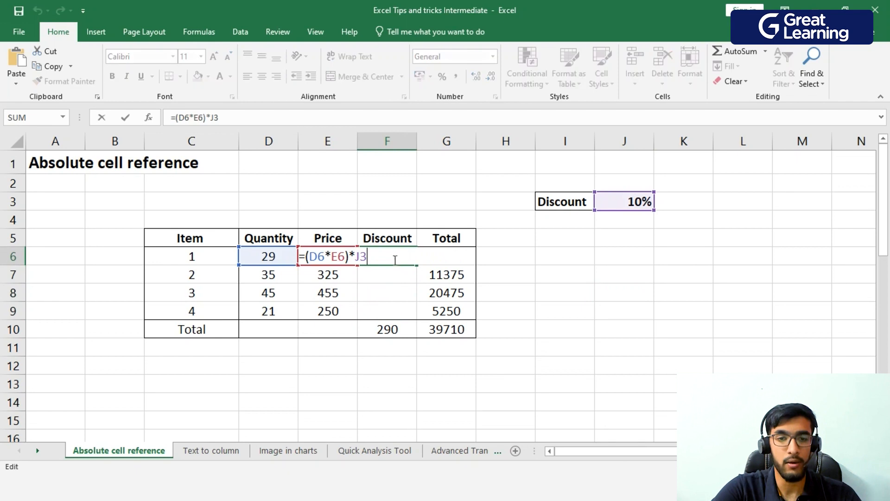
{"action": "key", "text": "Left"}
{"action": "key", "text": "Left"}
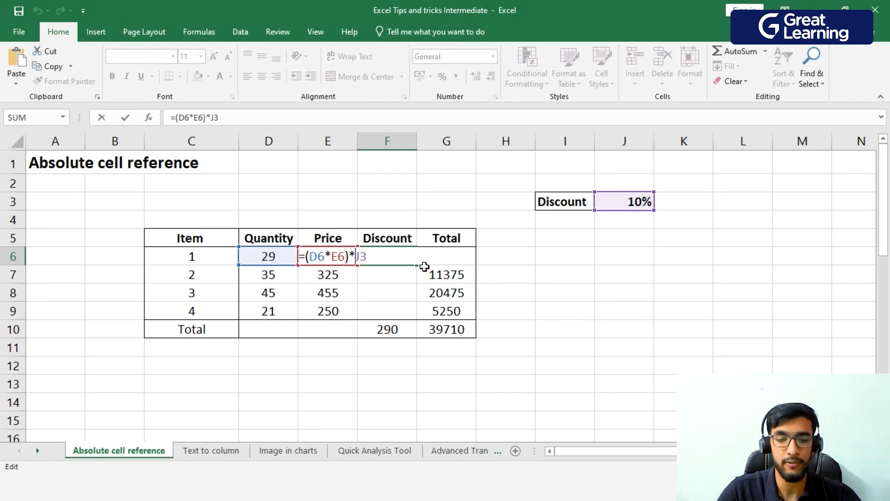
{"action": "type", "text": "$J"}
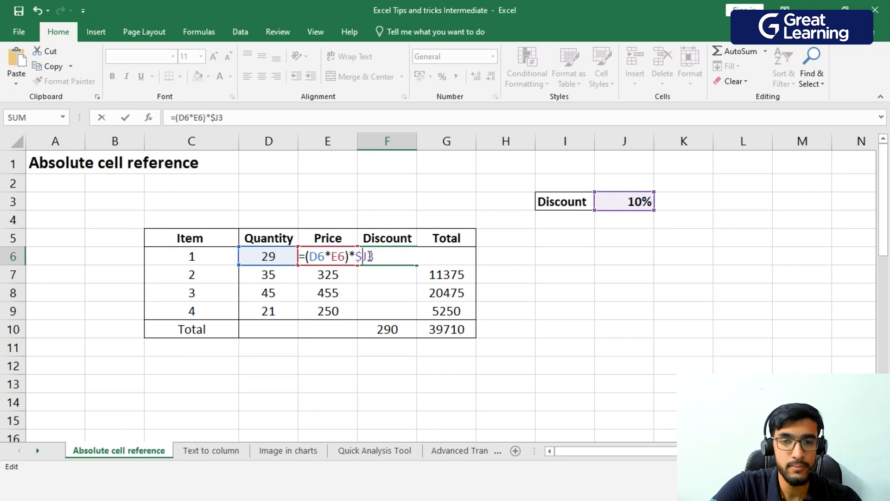
{"action": "type", "text": "$"}
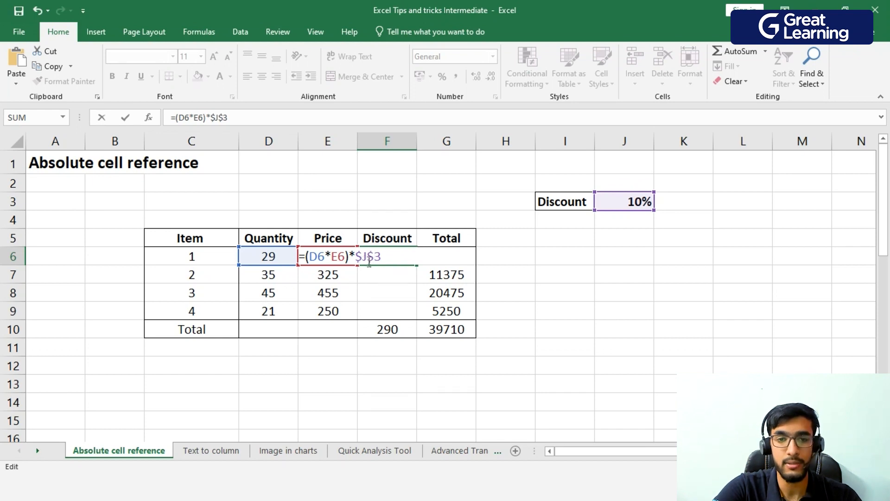
{"action": "key", "text": "Return"}
Fill the absolute-reference discount formula from F6 down to F9 for items 2 to 4.
{"action": "left_click", "coordinate": [394, 256]}
{"action": "left_click_drag", "start_coordinate": [416, 265], "coordinate": [423, 315]}
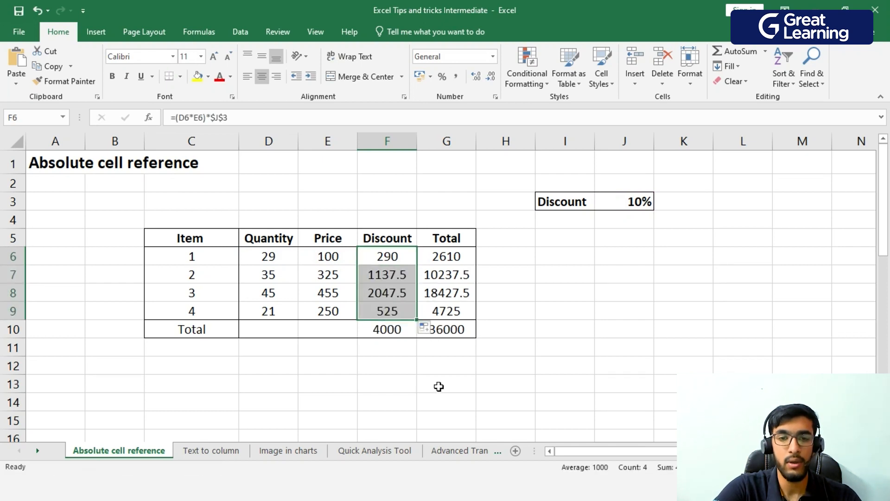
{"action": "left_click", "coordinate": [583, 377]}
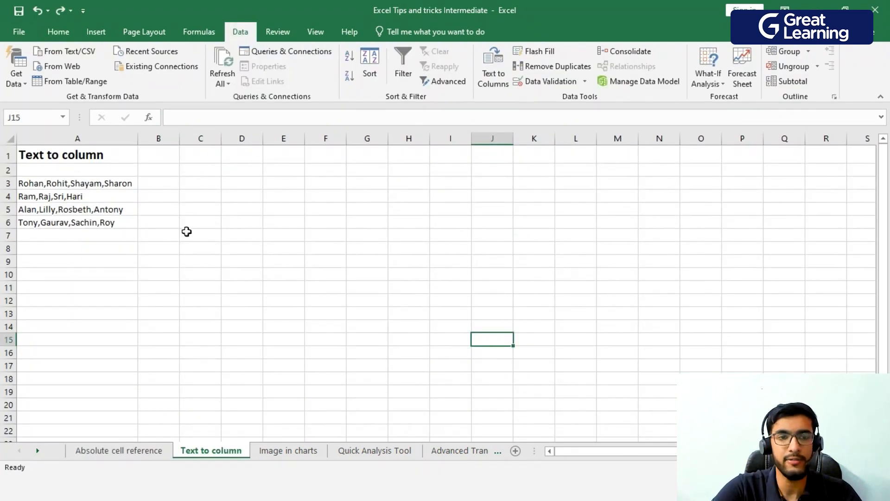
Split the names in A3:A6 of the Text to column sheet with Text to Columns, delimited by comma, General format, destination $A$3.
{"action": "left_click", "coordinate": [226, 213]}
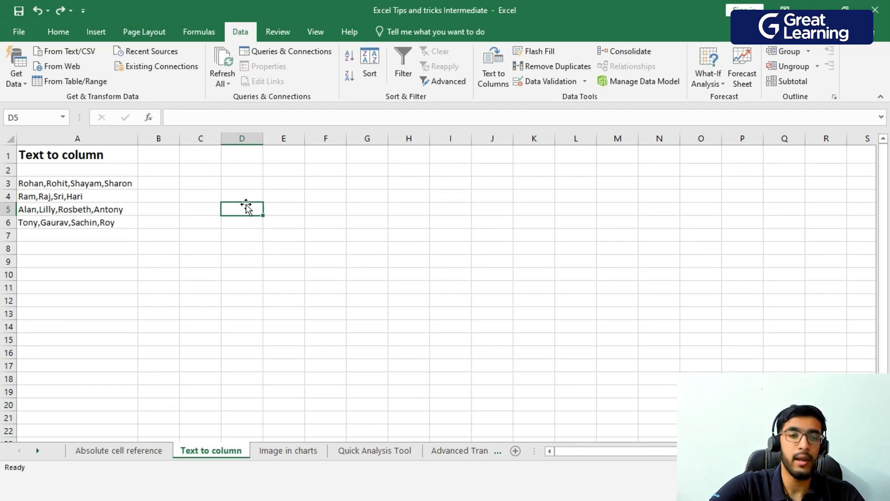
{"action": "left_click", "coordinate": [31, 184]}
{"action": "left_click_drag", "start_coordinate": [32, 184], "coordinate": [79, 223]}
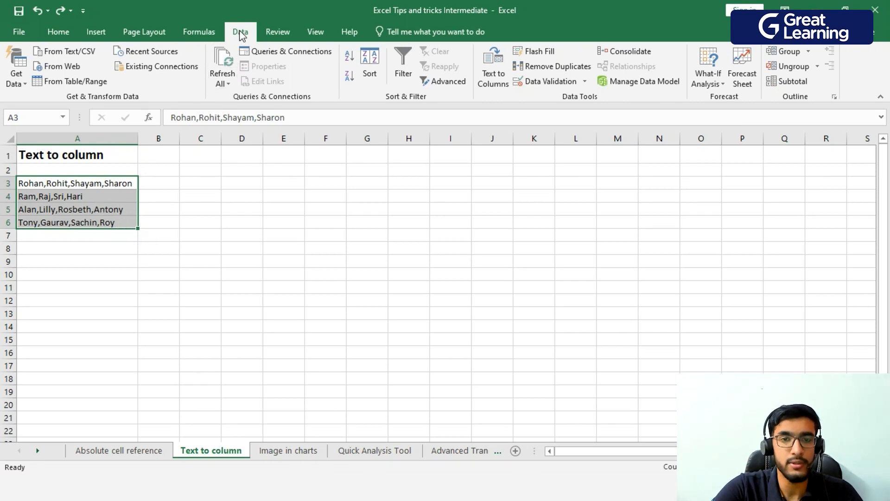
{"action": "left_click", "coordinate": [496, 69]}
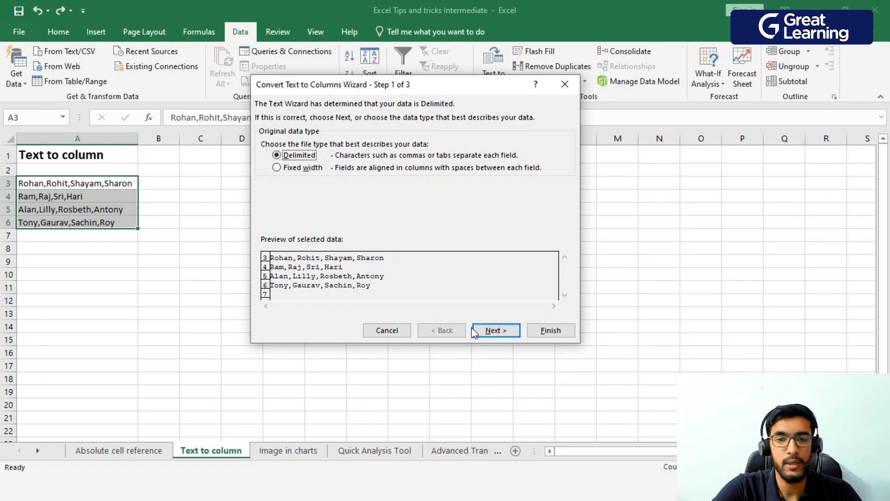
{"action": "left_click", "coordinate": [493, 333]}
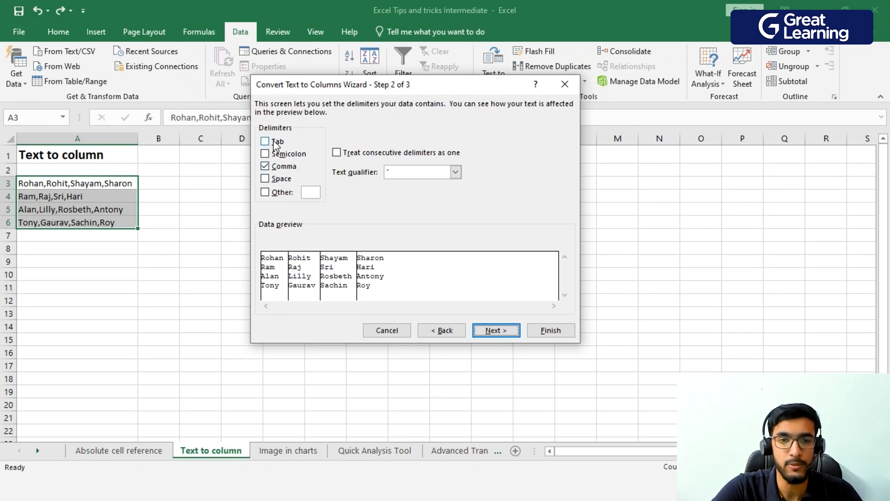
{"action": "left_click", "coordinate": [281, 166]}
{"action": "left_click", "coordinate": [280, 166]}
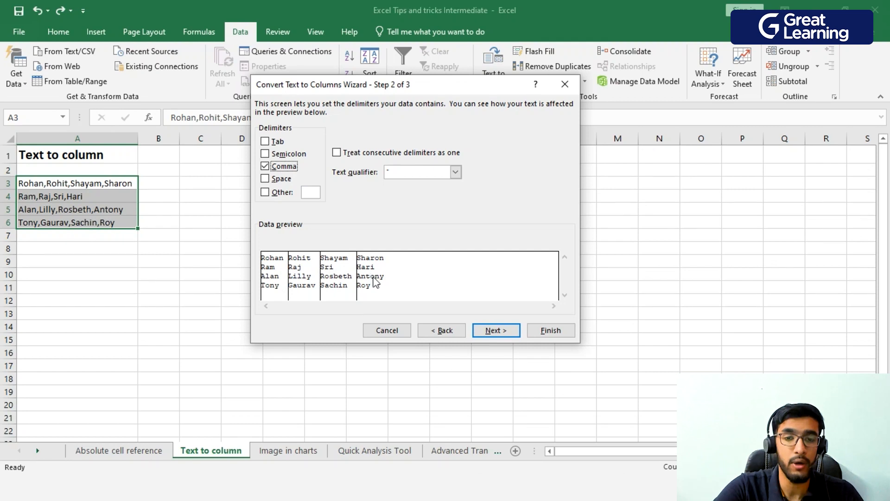
{"action": "left_click", "coordinate": [496, 331]}
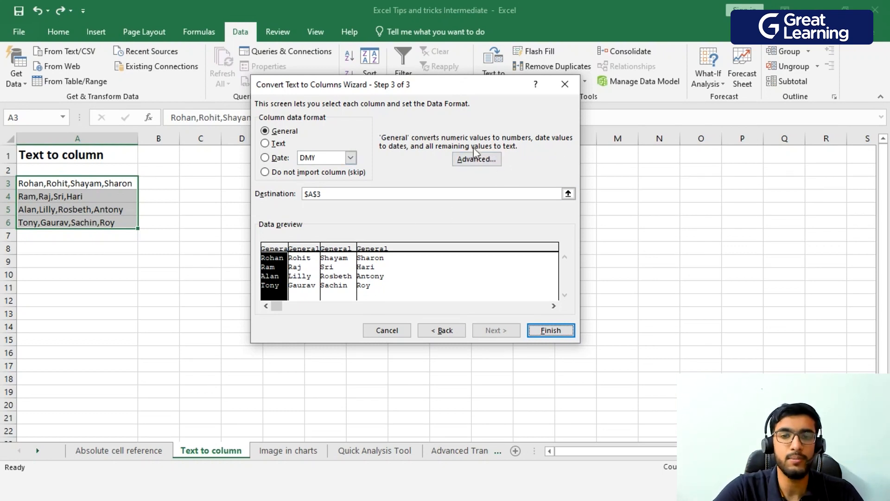
{"action": "left_click", "coordinate": [554, 330]}
{"action": "left_click", "coordinate": [203, 313]}
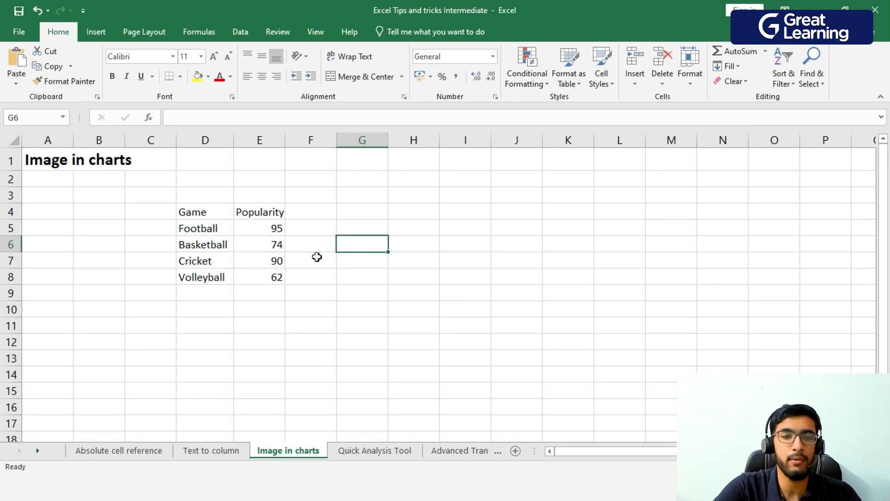
Insert a clustered column chart from the Game and Popularity data in D4:E8 on the Image in charts sheet.
{"action": "left_click_drag", "start_coordinate": [198, 214], "coordinate": [255, 272]}
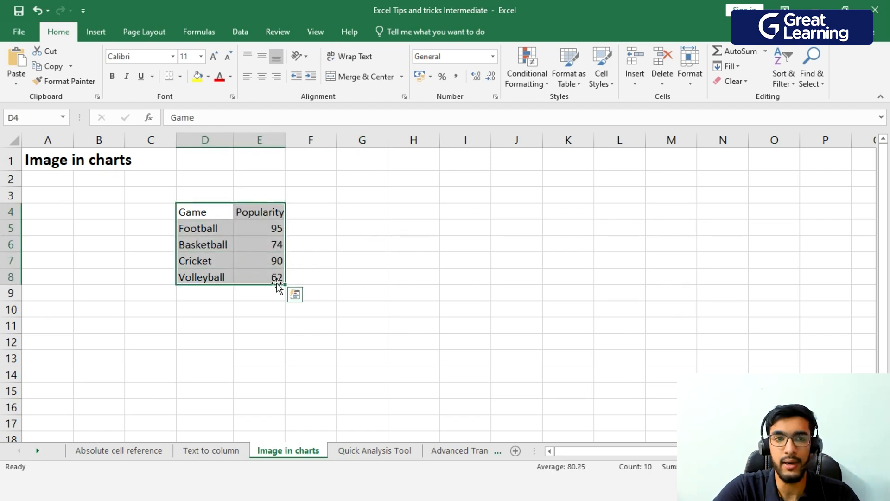
{"action": "left_click", "coordinate": [104, 31]}
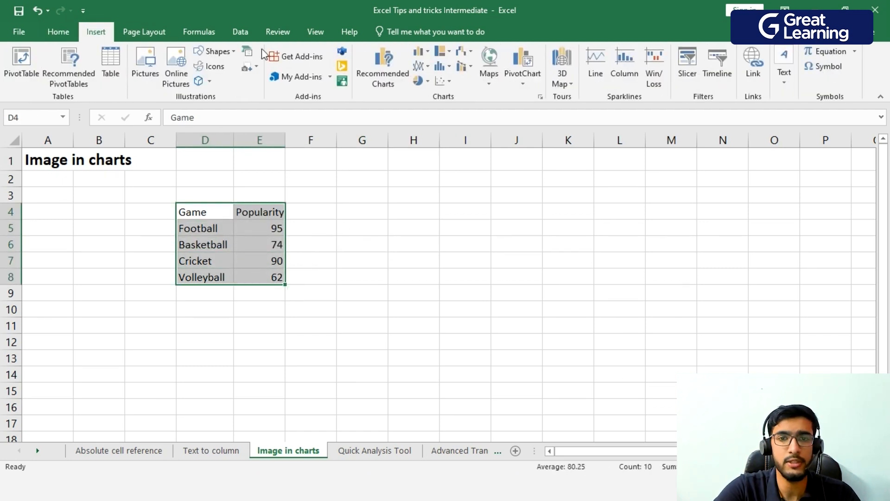
{"action": "left_click", "coordinate": [421, 51]}
{"action": "left_click", "coordinate": [426, 84]}
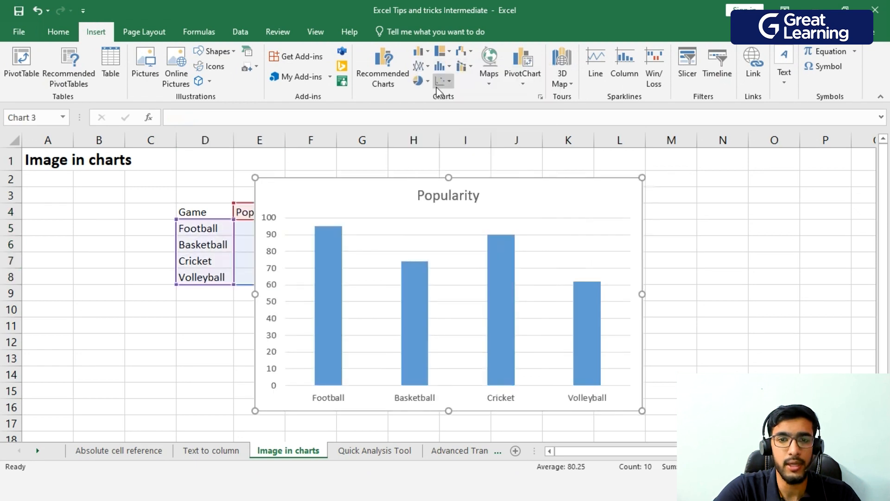
Move the Popularity chart clear of the data table and shrink it to span roughly columns F to M, rows 2 to 12.
{"action": "left_click_drag", "start_coordinate": [541, 190], "coordinate": [597, 180]}
{"action": "left_click_drag", "start_coordinate": [698, 401], "coordinate": [633, 351]}
{"action": "left_click", "coordinate": [717, 323]}
{"action": "left_click", "coordinate": [590, 218]}
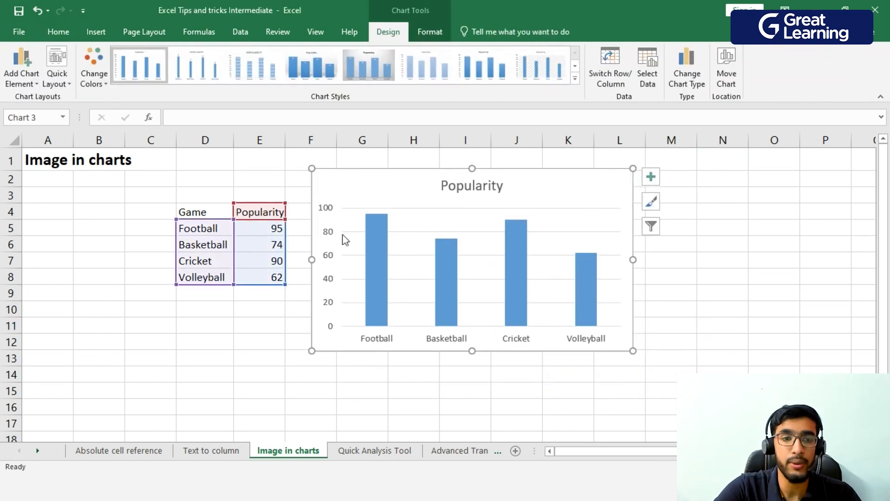
Fill only the Football column of the chart with the football picture "download" from the sticker folder.
{"action": "mouse_move", "coordinate": [372, 280]}
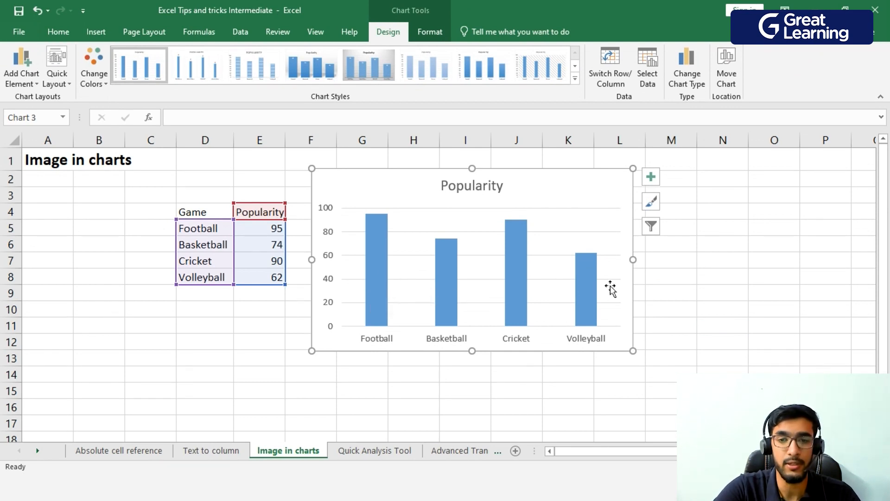
{"action": "mouse_move", "coordinate": [460, 276]}
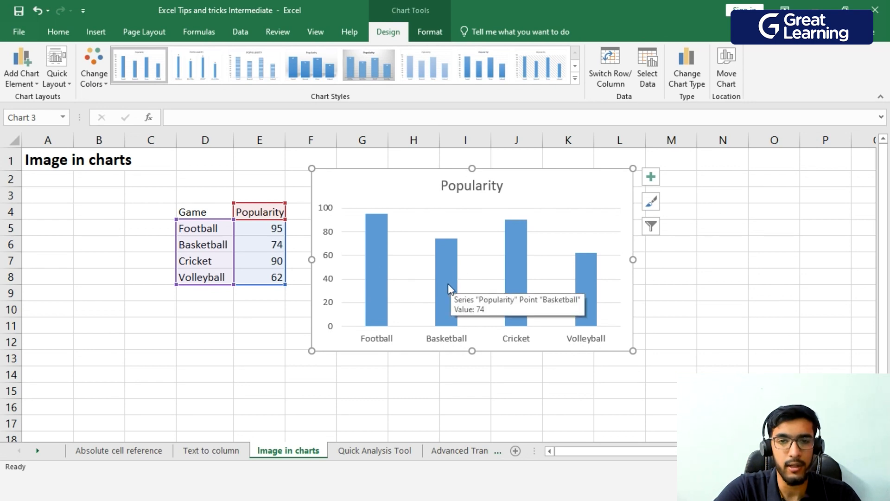
{"action": "mouse_move", "coordinate": [517, 290]}
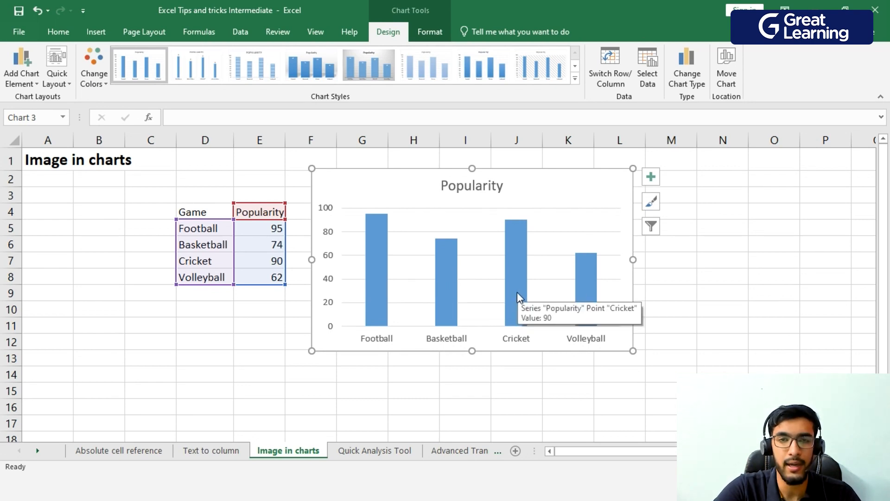
{"action": "mouse_move", "coordinate": [594, 296]}
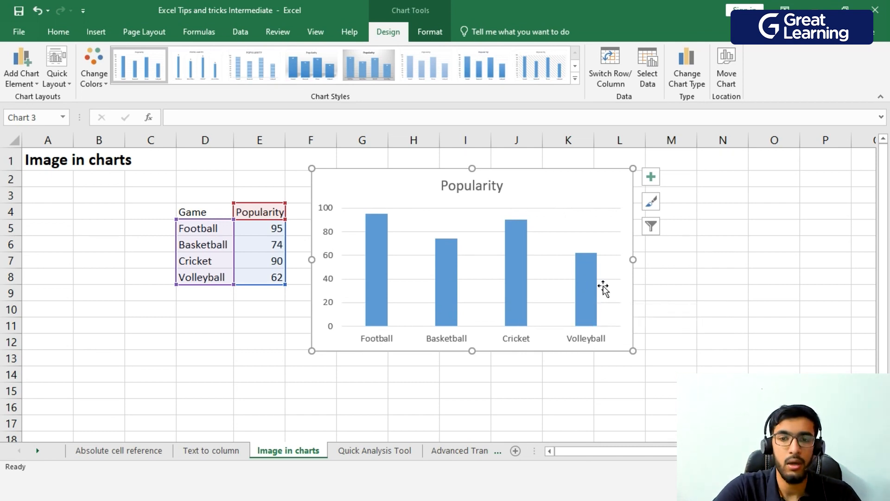
{"action": "double_click", "coordinate": [563, 187]}
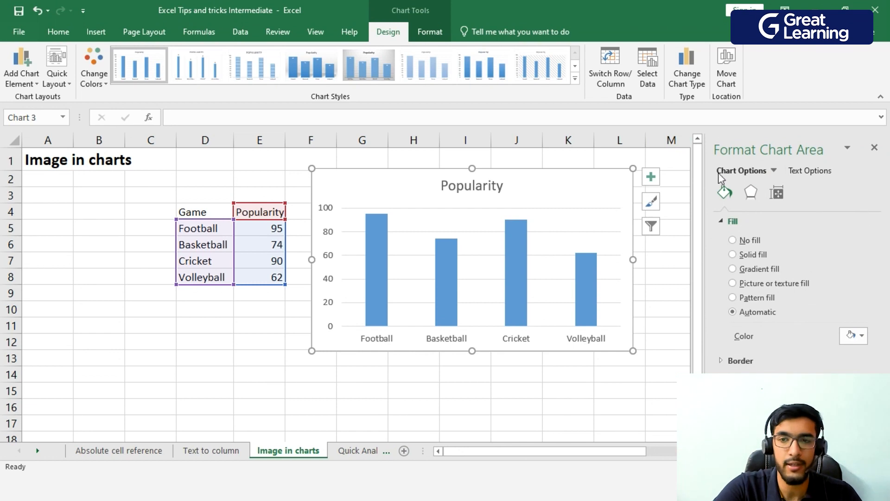
{"action": "left_click", "coordinate": [849, 155]}
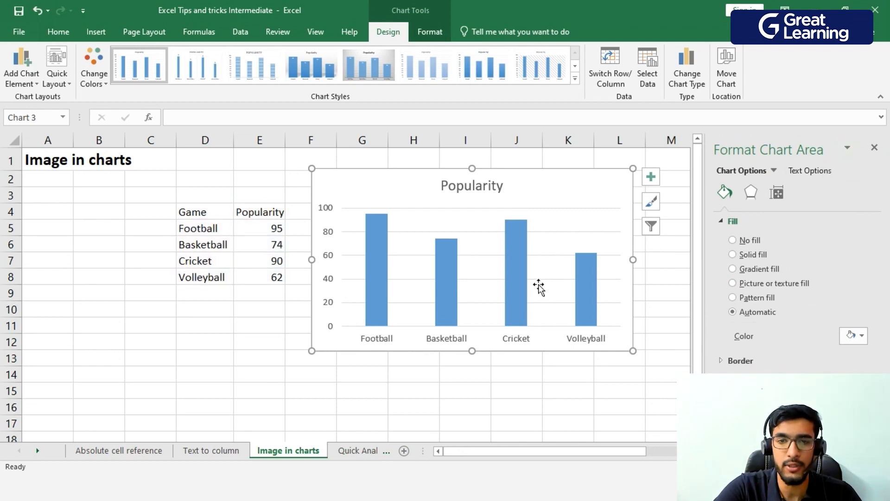
{"action": "left_click", "coordinate": [368, 271]}
{"action": "left_click", "coordinate": [374, 260]}
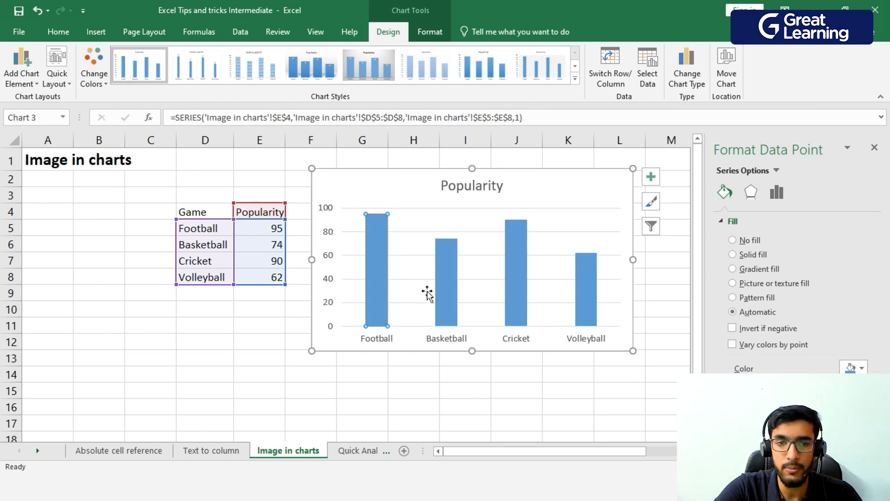
{"action": "left_click", "coordinate": [760, 285]}
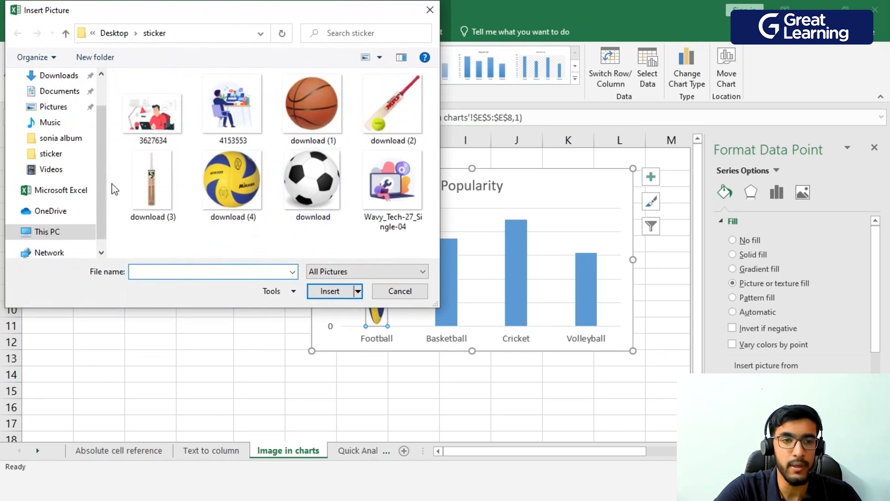
{"action": "left_click", "coordinate": [46, 153]}
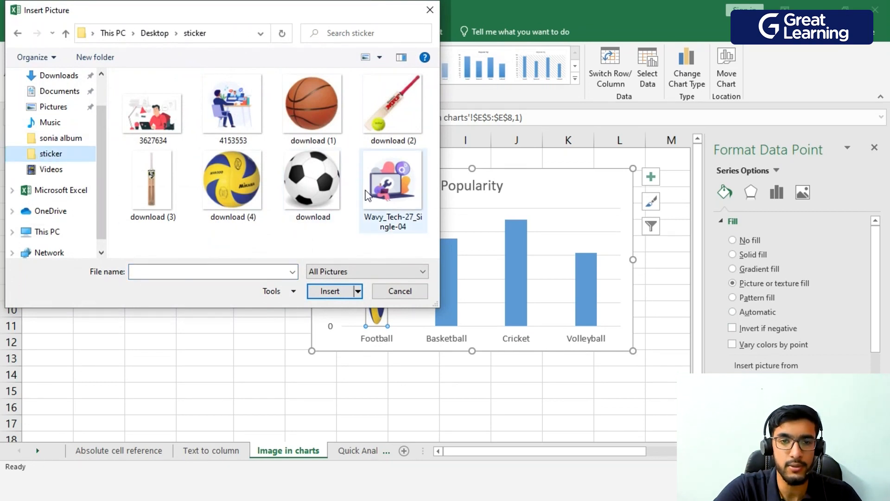
{"action": "left_click", "coordinate": [313, 187]}
{"action": "left_click", "coordinate": [330, 290]}
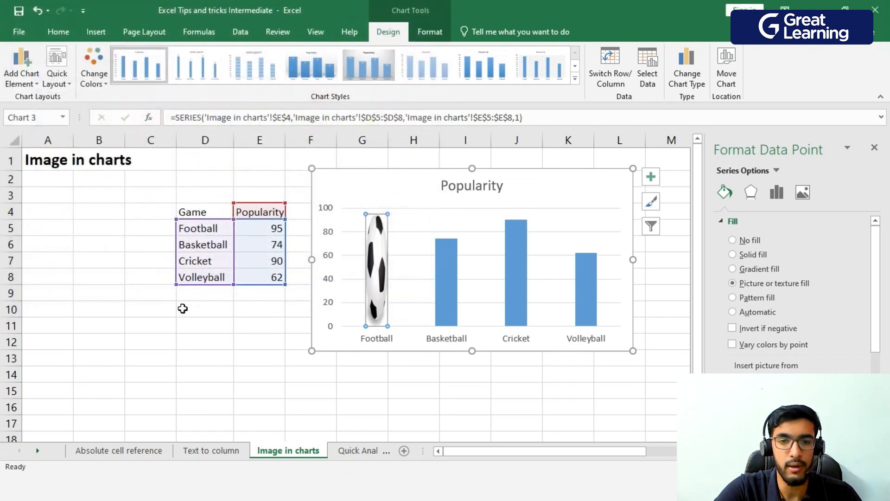
Fill the Basketball column of the chart with the basketball picture "download (1)".
{"action": "left_click", "coordinate": [445, 283]}
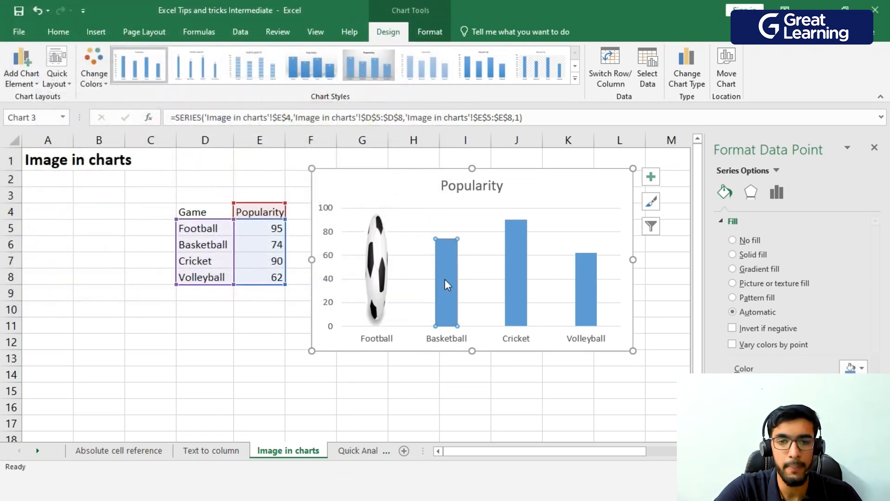
{"action": "left_click", "coordinate": [754, 283]}
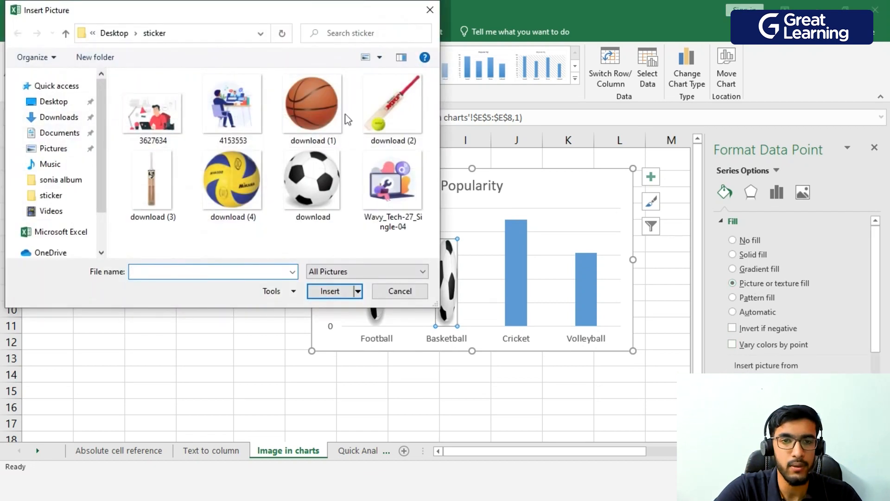
{"action": "left_click", "coordinate": [335, 118]}
{"action": "left_click", "coordinate": [330, 290]}
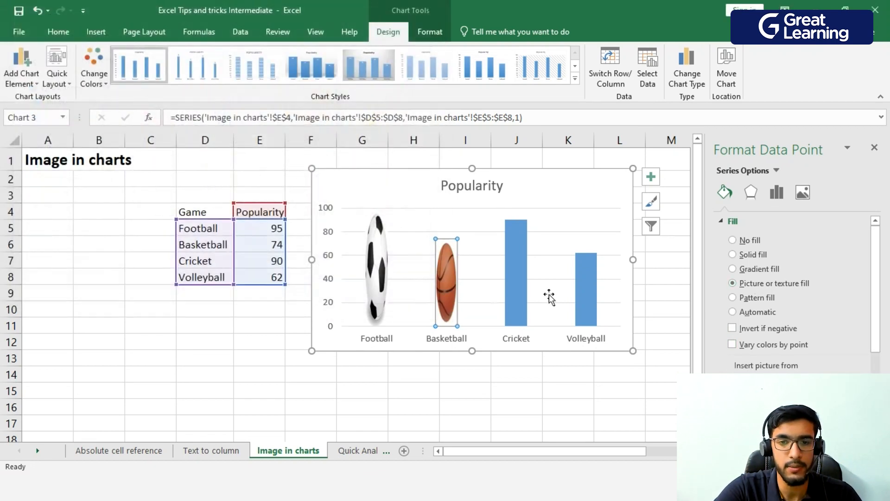
Fill the Cricket column of the chart with the bat and ball picture "download (2)".
{"action": "left_click", "coordinate": [525, 302]}
{"action": "left_click", "coordinate": [733, 283]}
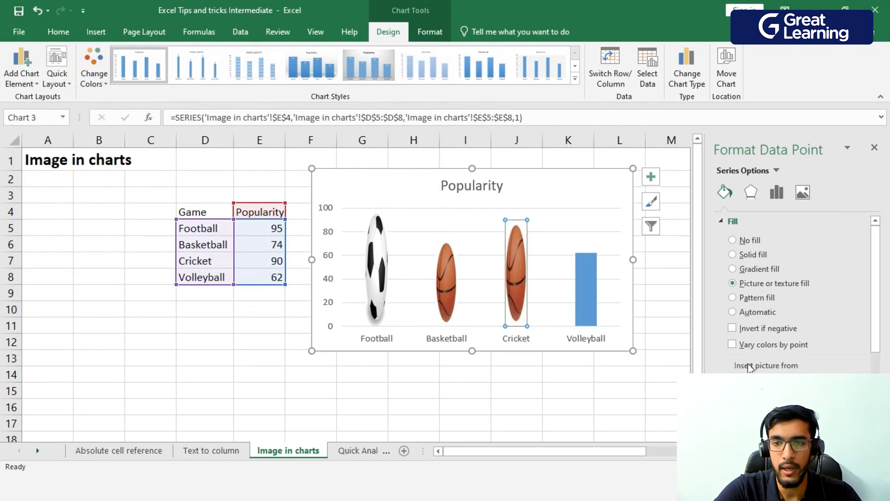
{"action": "left_click", "coordinate": [407, 135]}
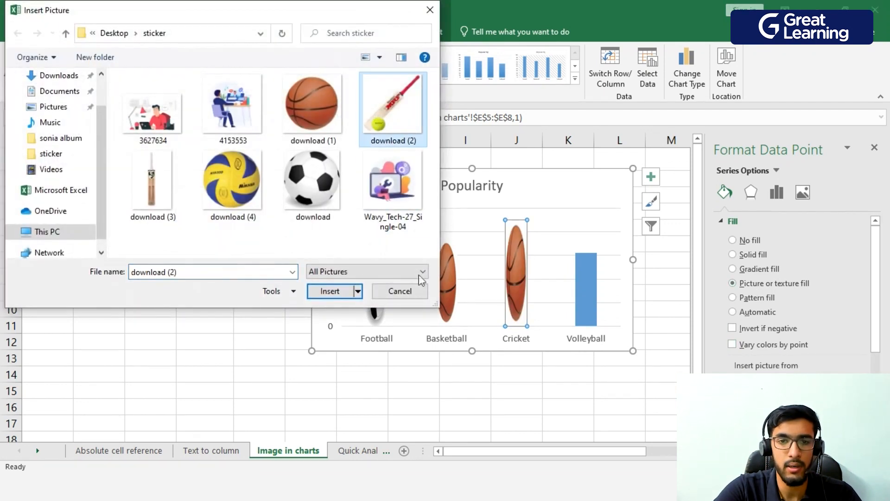
{"action": "left_click", "coordinate": [325, 291]}
Fill the Volleyball column of the chart with the volleyball picture "download (4)" from the sticker folder.
{"action": "left_click", "coordinate": [588, 291]}
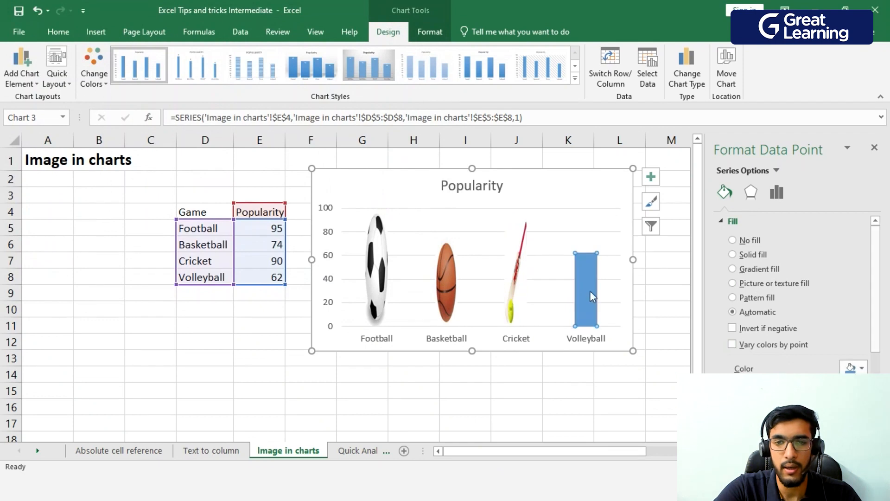
{"action": "left_click", "coordinate": [743, 283]}
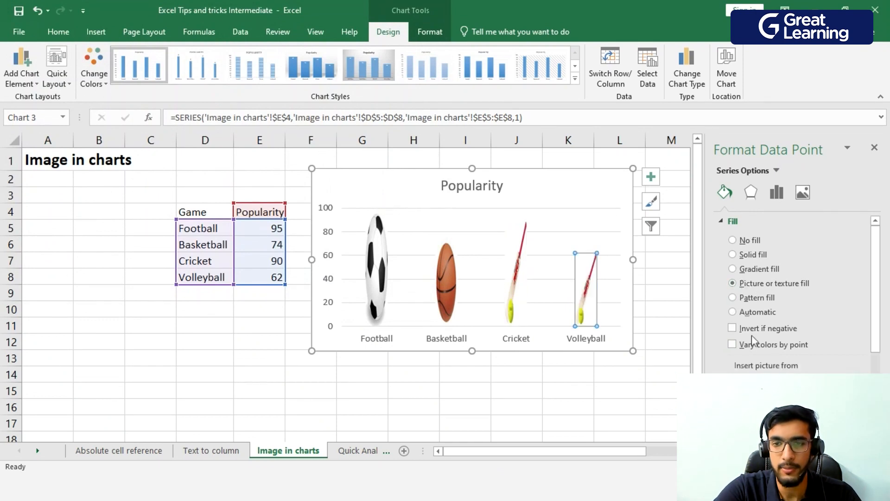
{"action": "left_click", "coordinate": [744, 381]}
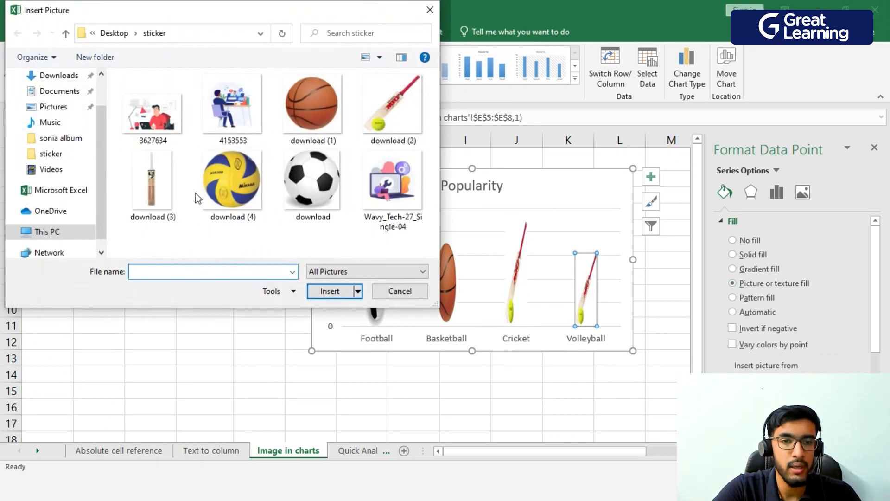
{"action": "left_click", "coordinate": [239, 184]}
{"action": "left_click", "coordinate": [330, 291]}
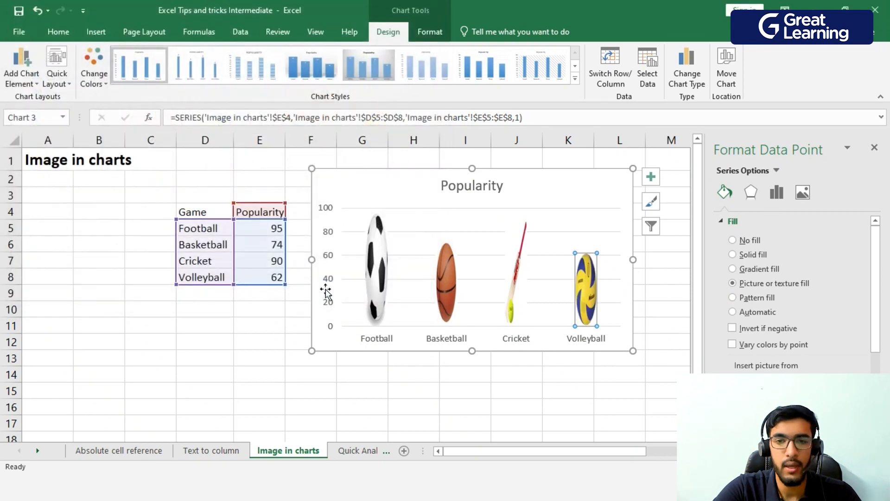
Give the Popularity chart's background a gradient fill and delete its horizontal axis labels with the game names.
{"action": "left_click", "coordinate": [592, 197]}
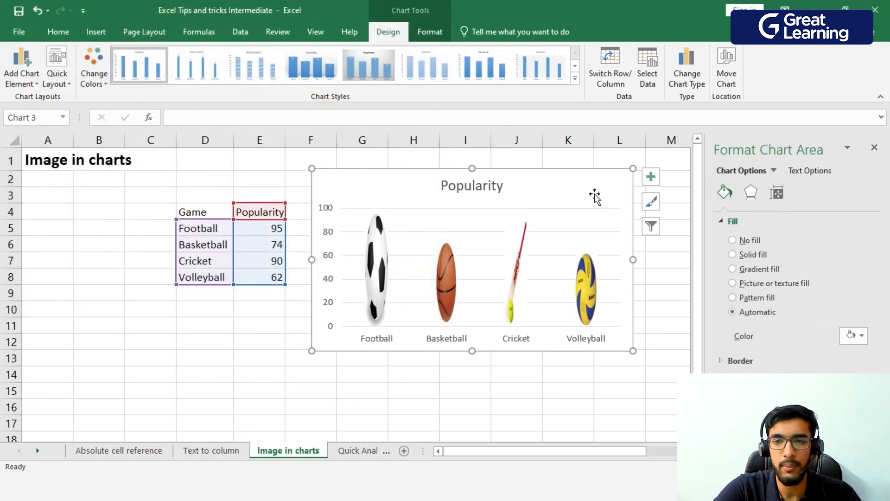
{"action": "left_click", "coordinate": [753, 255]}
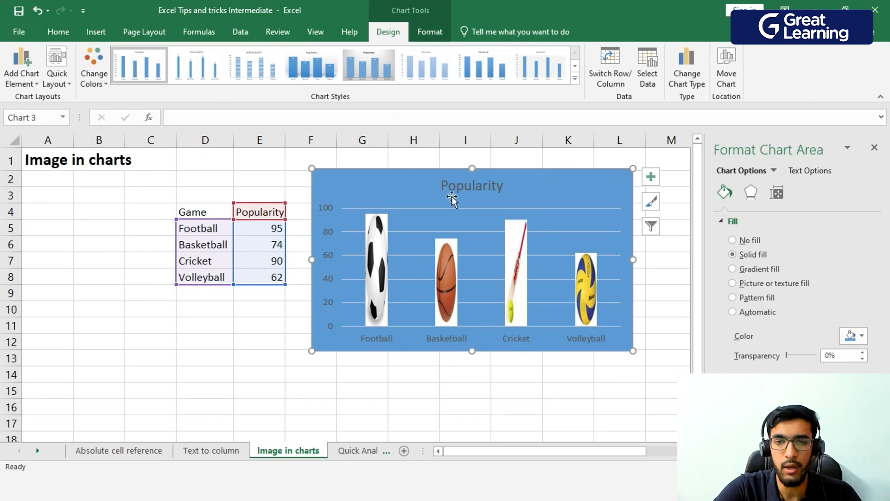
{"action": "left_click", "coordinate": [744, 268]}
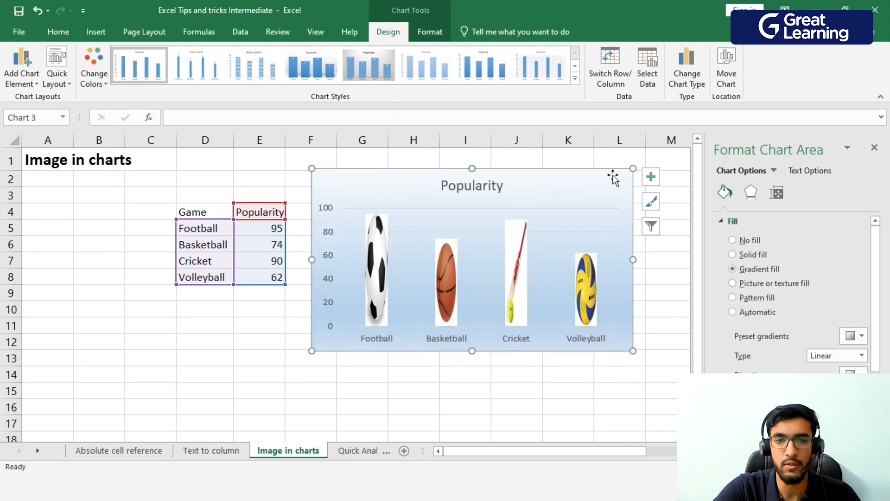
{"action": "left_click", "coordinate": [678, 308]}
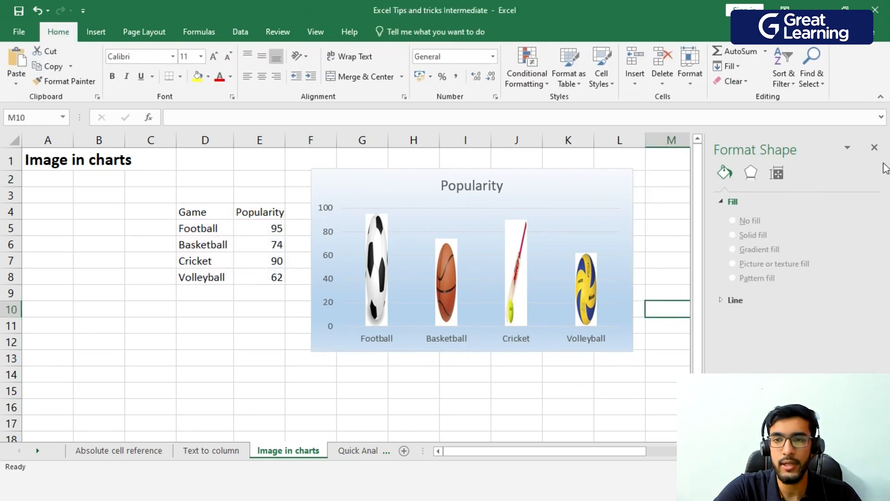
{"action": "left_click", "coordinate": [874, 148]}
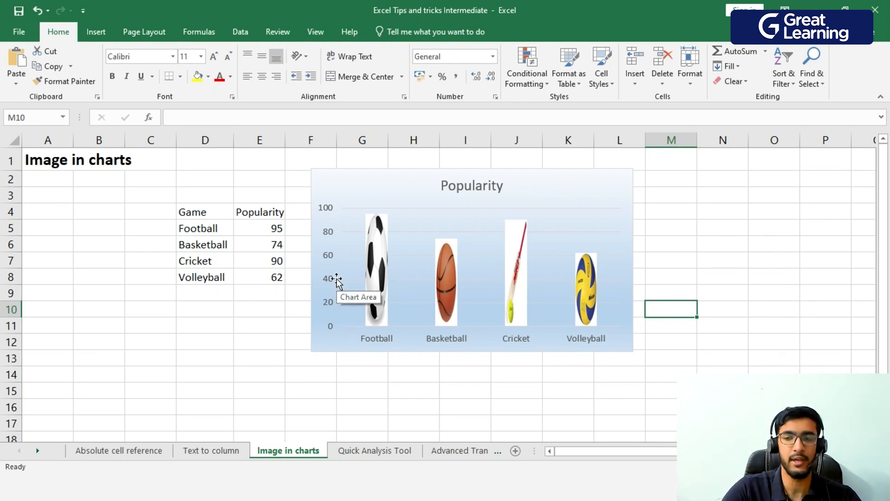
{"action": "left_click", "coordinate": [377, 343]}
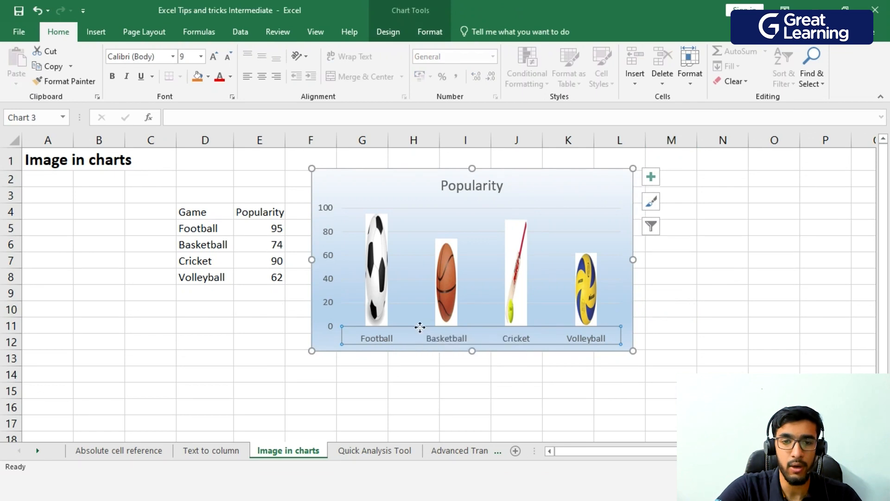
{"action": "key", "text": "Delete"}
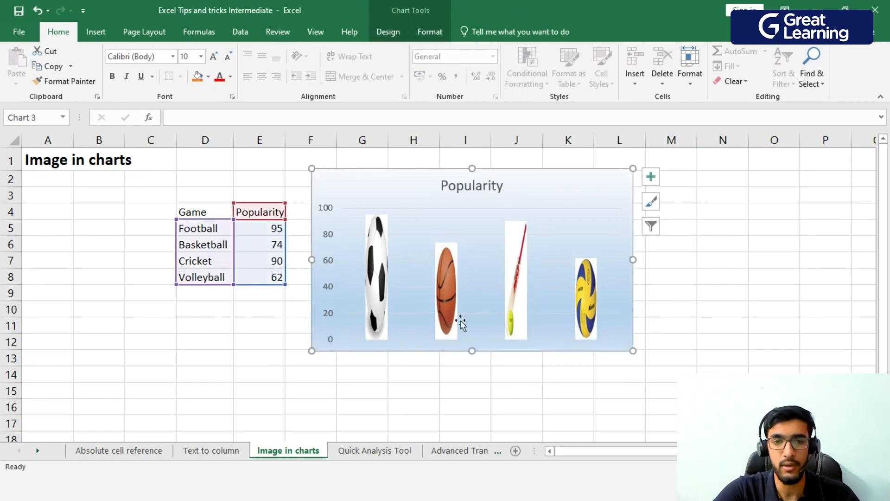
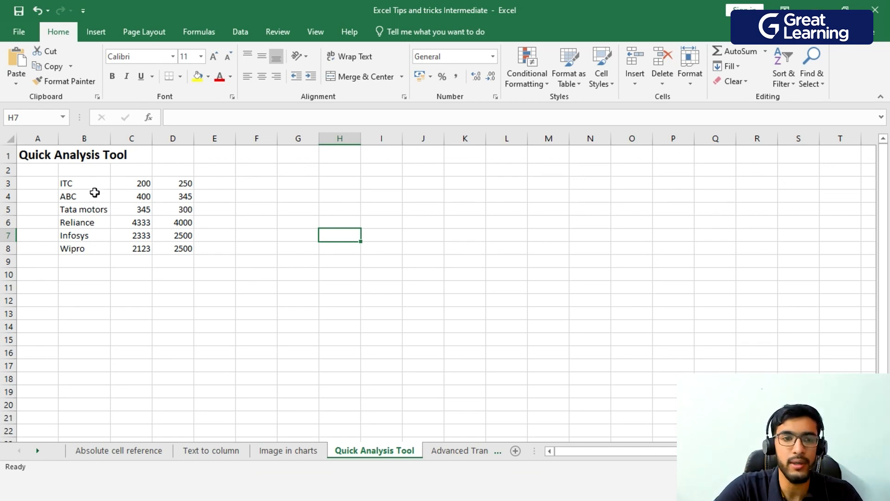
Open Quick Analysis for the company data in B3:D8 and examine its Formatting, Charts, Totals, Tables and Sparklines options.
{"action": "left_click_drag", "start_coordinate": [67, 183], "coordinate": [175, 246]}
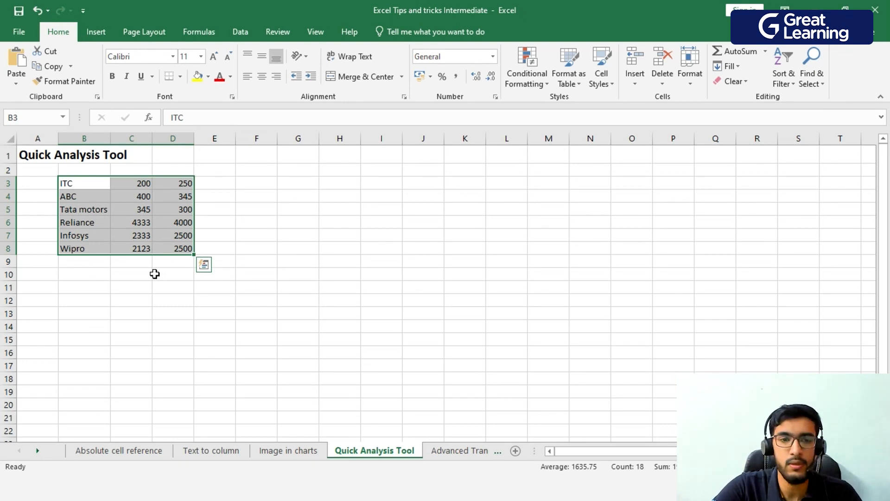
{"action": "left_click", "coordinate": [206, 271]}
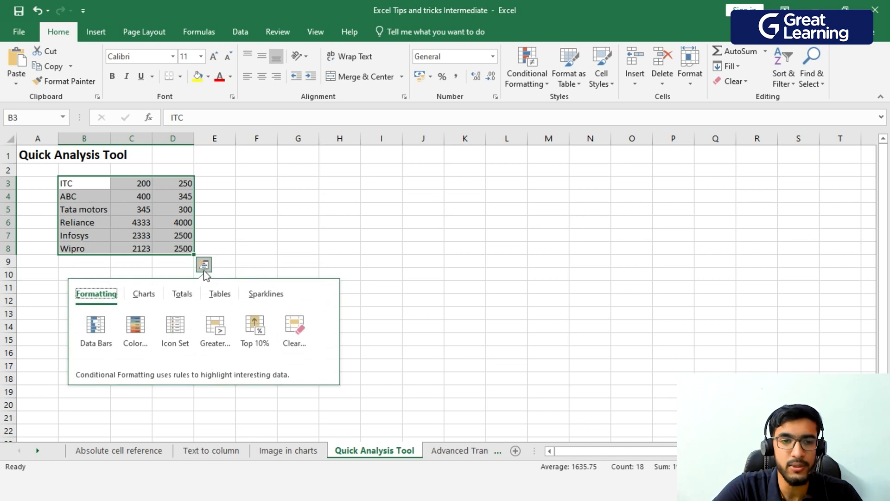
{"action": "left_click", "coordinate": [144, 295]}
{"action": "left_click", "coordinate": [182, 295]}
{"action": "left_click", "coordinate": [220, 294]}
{"action": "left_click", "coordinate": [264, 295]}
{"action": "left_click", "coordinate": [108, 295]}
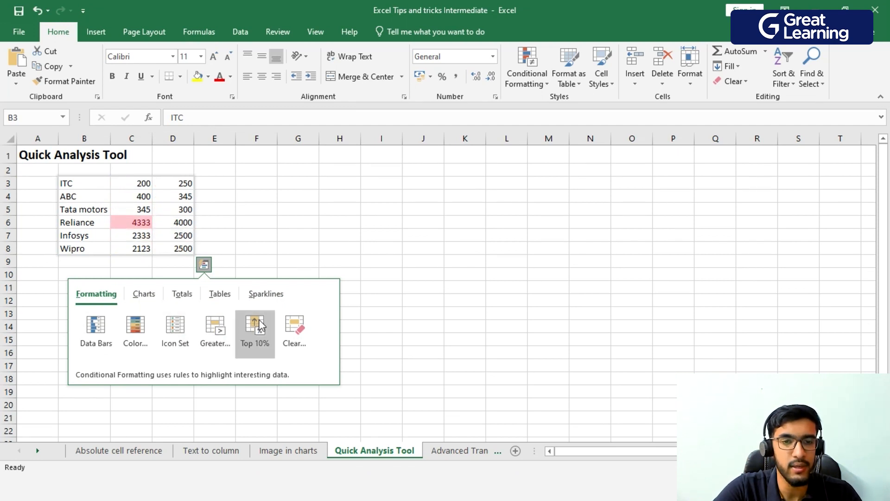
Insert a clustered column chart of B3:D8 through Quick Analysis and fit it beside the table, roughly columns I to N, rows 4 to 14.
{"action": "left_click", "coordinate": [144, 299]}
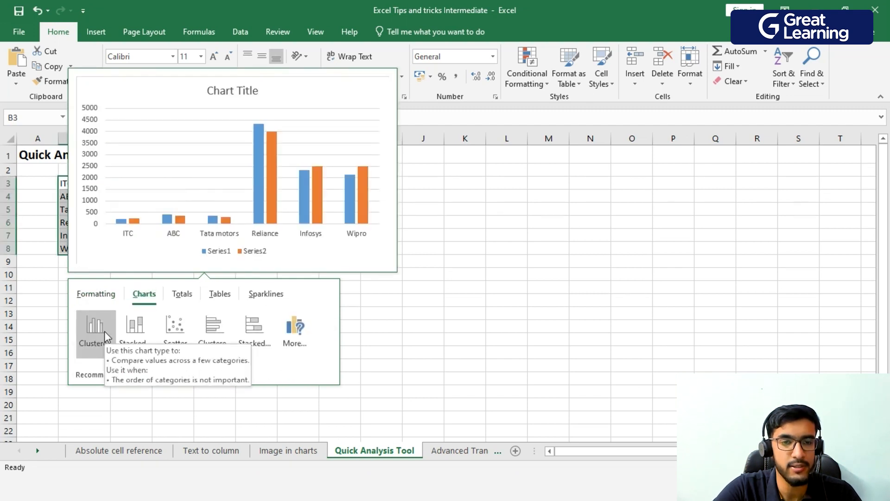
{"action": "left_click", "coordinate": [106, 334]}
{"action": "left_click_drag", "start_coordinate": [389, 201], "coordinate": [451, 196]}
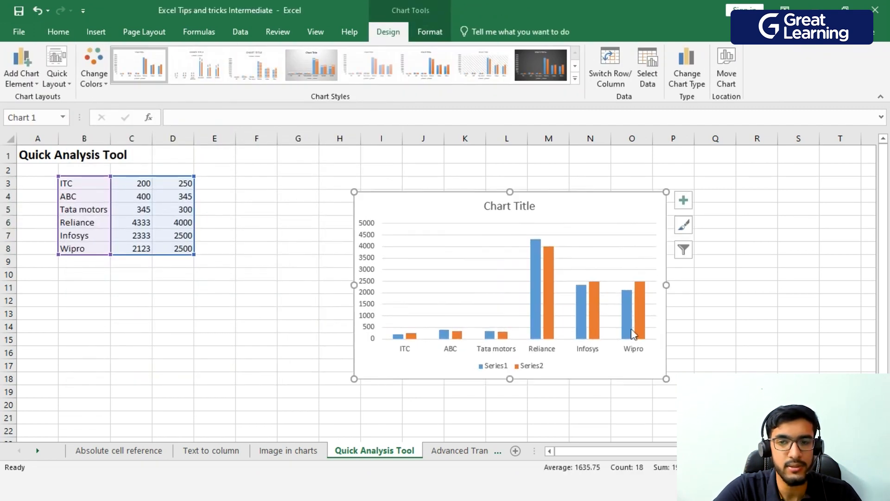
{"action": "left_click_drag", "start_coordinate": [666, 379], "coordinate": [616, 330]}
Reselect the company data in B3:D8.
{"action": "left_click_drag", "start_coordinate": [175, 232], "coordinate": [264, 243]}
{"action": "left_click_drag", "start_coordinate": [91, 182], "coordinate": [187, 248]}
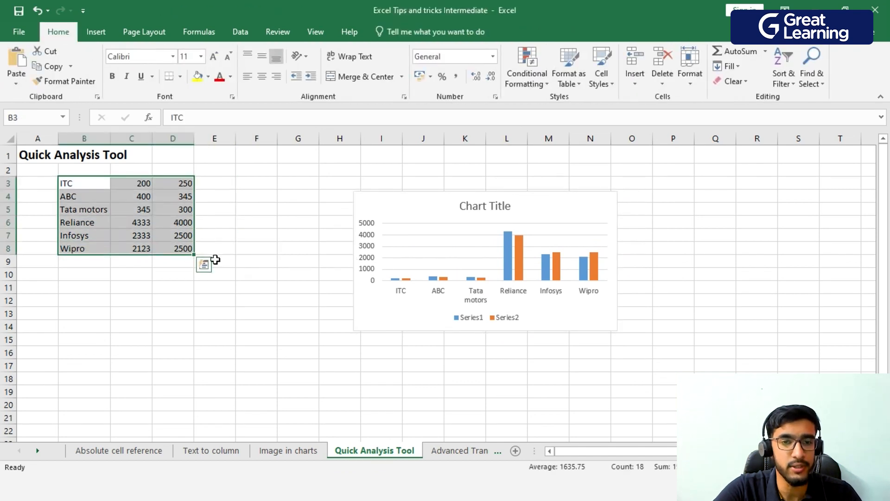
Insert a scatter chart of the range B3:D8 with Quick Analysis and place it beside the column chart.
{"action": "left_click", "coordinate": [204, 265]}
{"action": "left_click", "coordinate": [145, 294]}
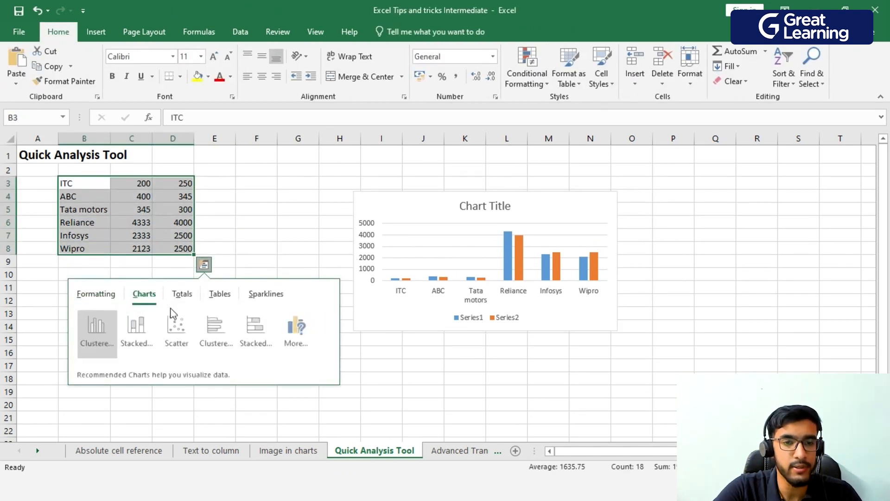
{"action": "left_click", "coordinate": [173, 329]}
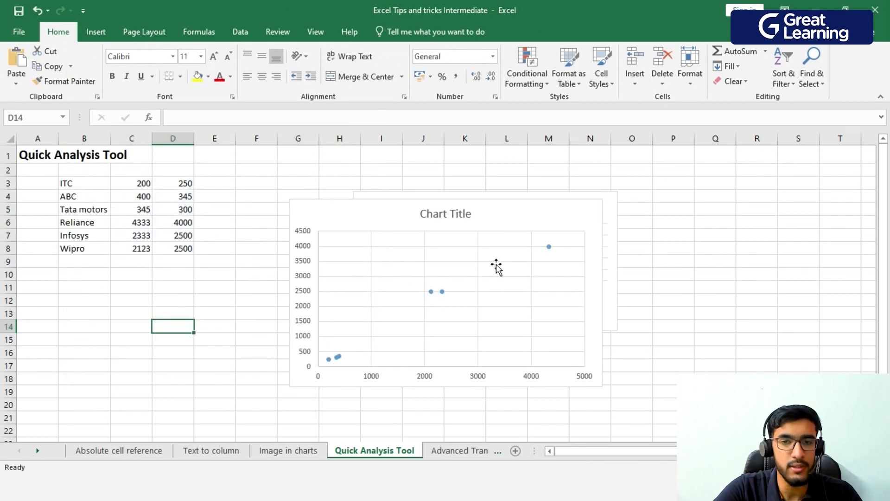
{"action": "left_click_drag", "start_coordinate": [489, 216], "coordinate": [777, 189]}
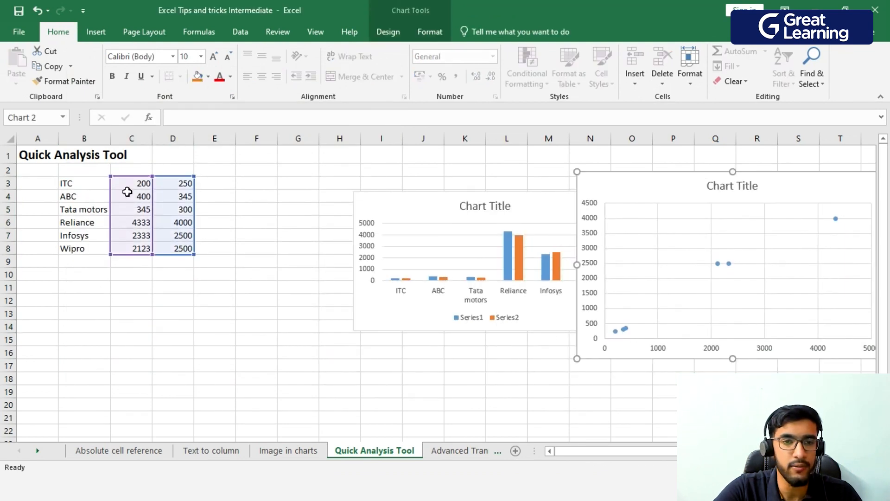
{"action": "left_click", "coordinate": [239, 274]}
Convert the range B3:D8 into a table with Quick Analysis and move the column chart closer to it.
{"action": "left_click_drag", "start_coordinate": [66, 185], "coordinate": [187, 248]}
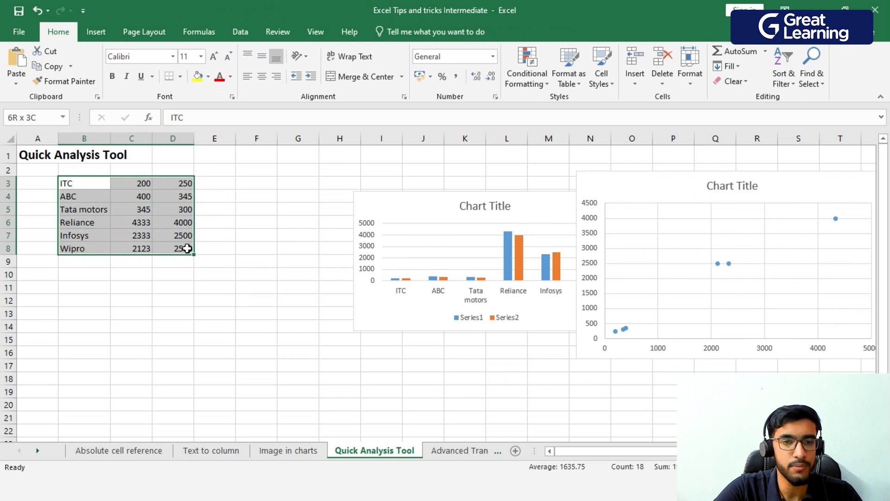
{"action": "left_click", "coordinate": [204, 264]}
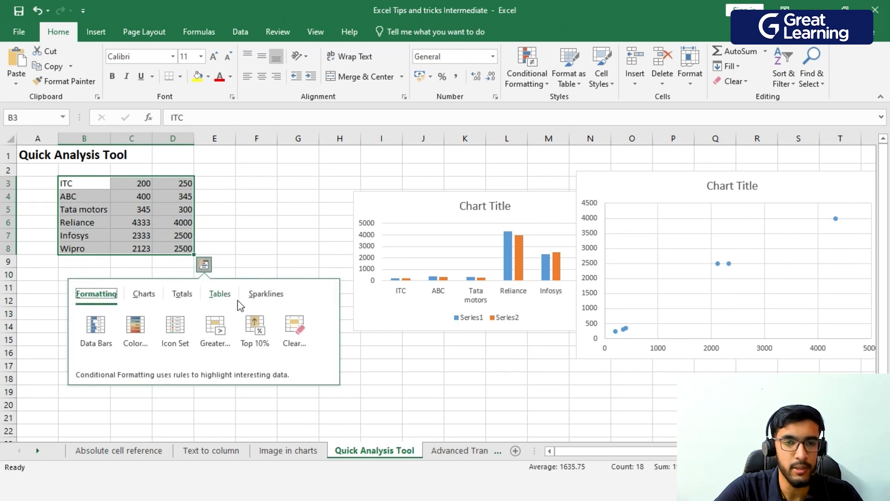
{"action": "left_click", "coordinate": [231, 298]}
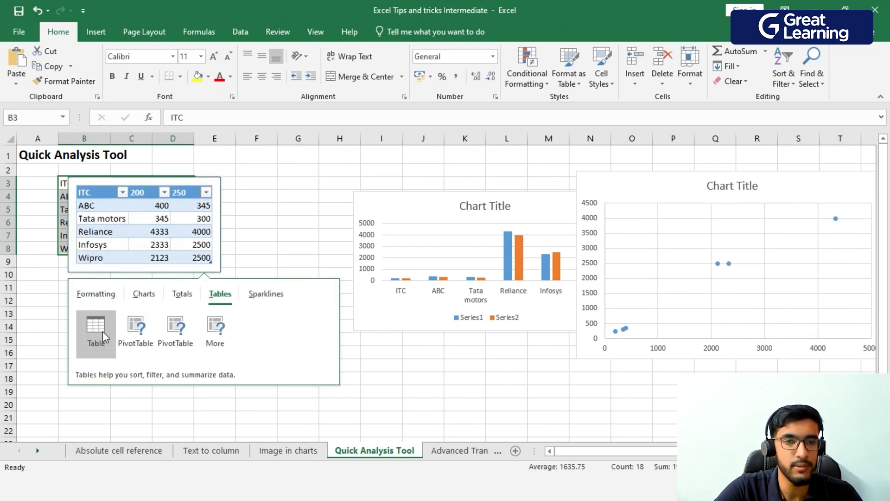
{"action": "left_click", "coordinate": [102, 331]}
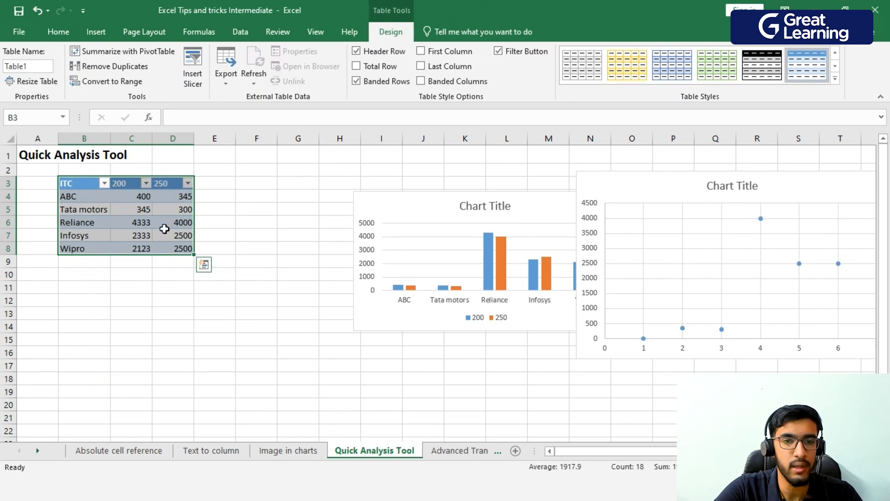
{"action": "left_click", "coordinate": [282, 259]}
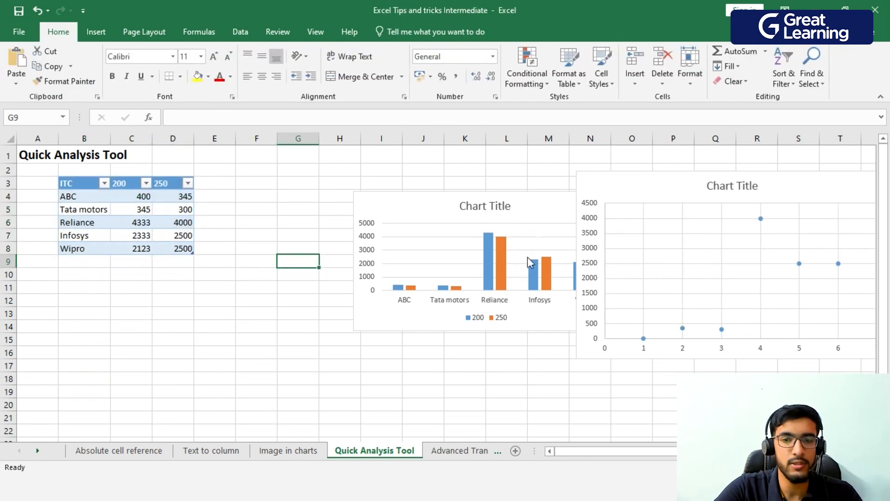
{"action": "left_click_drag", "start_coordinate": [531, 207], "coordinate": [457, 196]}
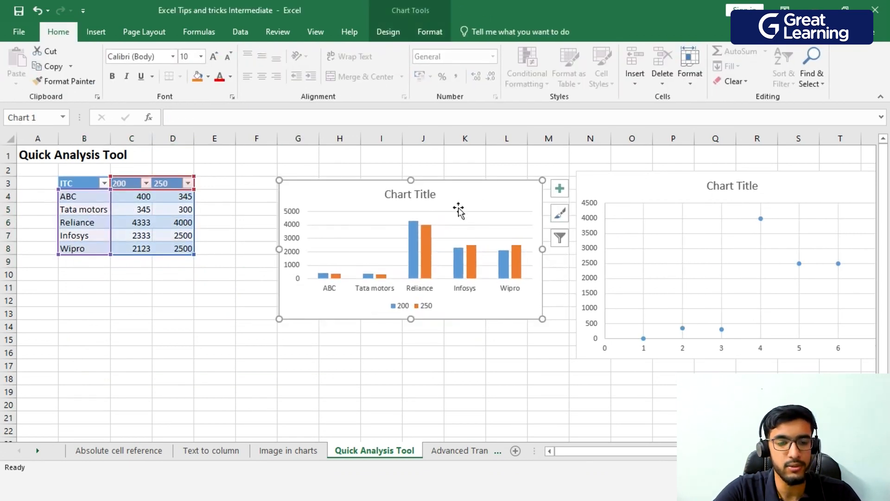
Undo the column chart's move and the conversion of the range to a table.
{"action": "key", "text": "ctrl+z"}
{"action": "left_click", "coordinate": [279, 251]}
{"action": "key", "text": "ctrl+z"}
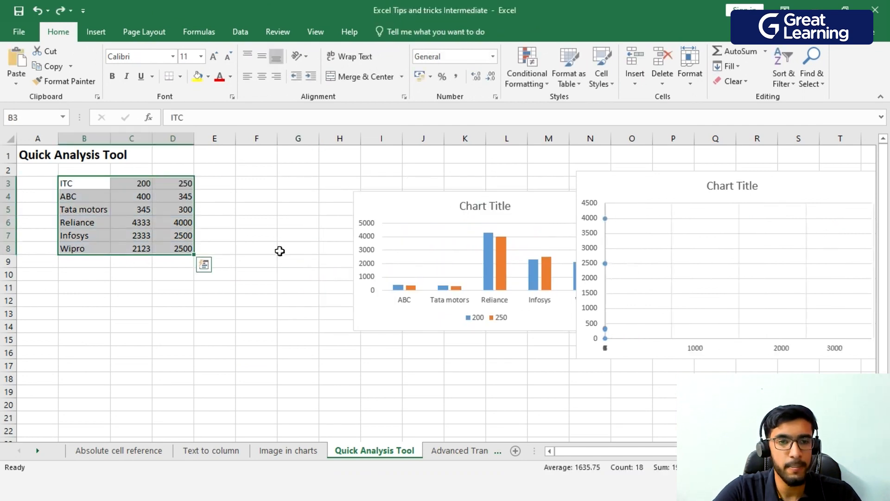
Add line sparklines in column E for the range B3:D8 with Quick Analysis.
{"action": "left_click_drag", "start_coordinate": [86, 185], "coordinate": [166, 236]}
{"action": "left_click", "coordinate": [212, 302]}
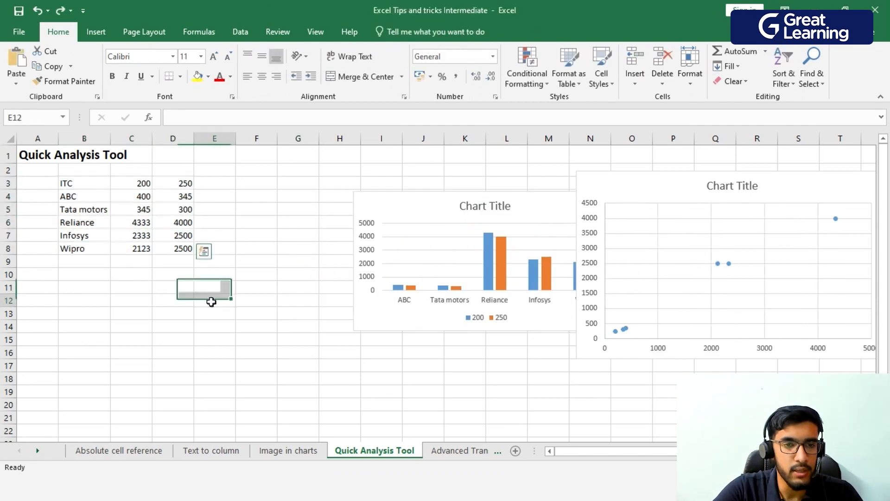
{"action": "left_click_drag", "start_coordinate": [67, 183], "coordinate": [191, 249]}
{"action": "left_click", "coordinate": [204, 264]}
{"action": "left_click", "coordinate": [270, 298]}
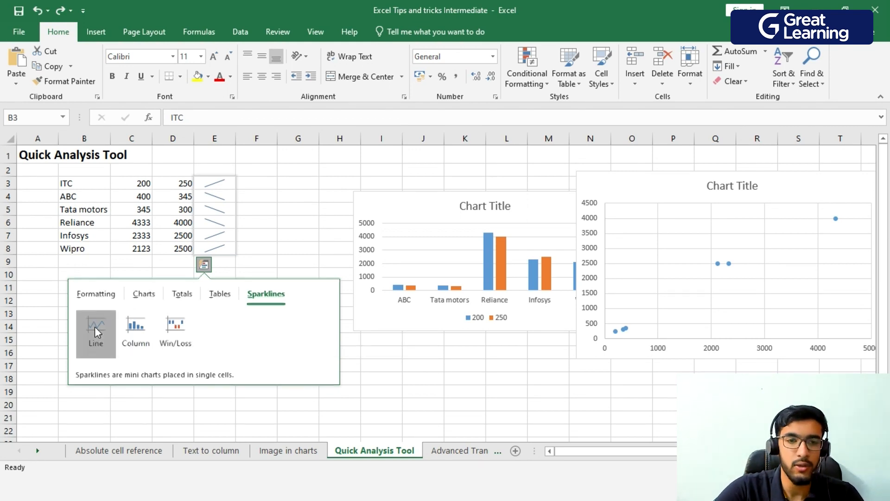
{"action": "left_click", "coordinate": [95, 326]}
{"action": "left_click", "coordinate": [263, 311]}
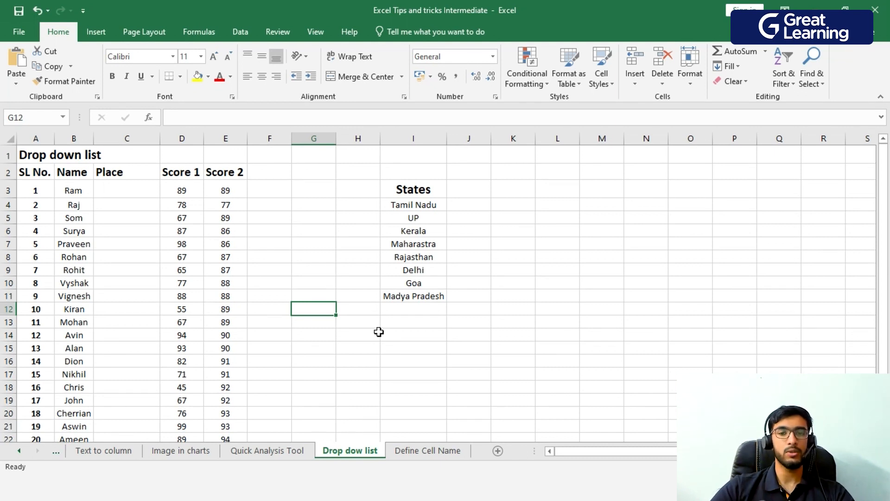
Examine the States list in I4:I11 and the empty Place column on the drop-down list sheet.
{"action": "left_click_drag", "start_coordinate": [389, 204], "coordinate": [412, 299]}
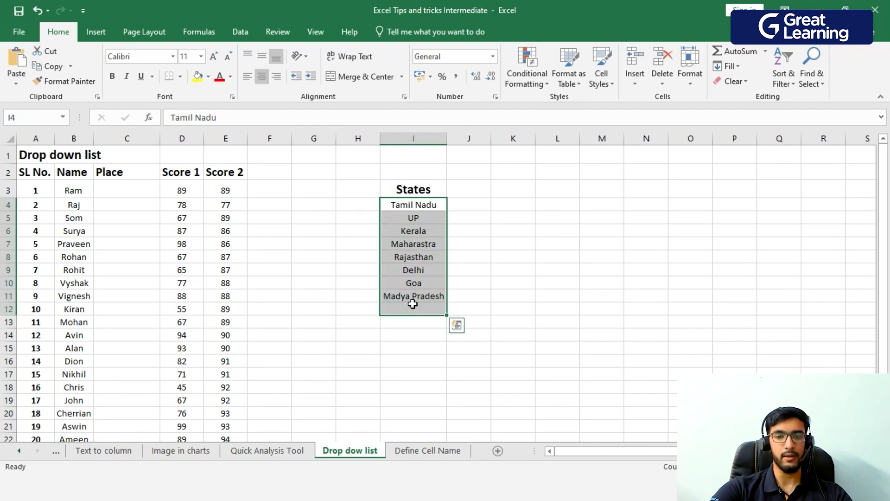
{"action": "left_click", "coordinate": [412, 334]}
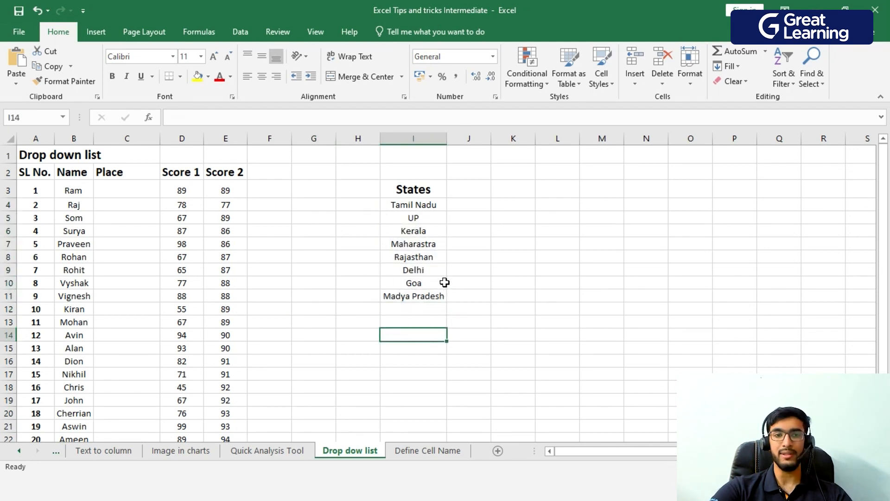
{"action": "left_click", "coordinate": [149, 193]}
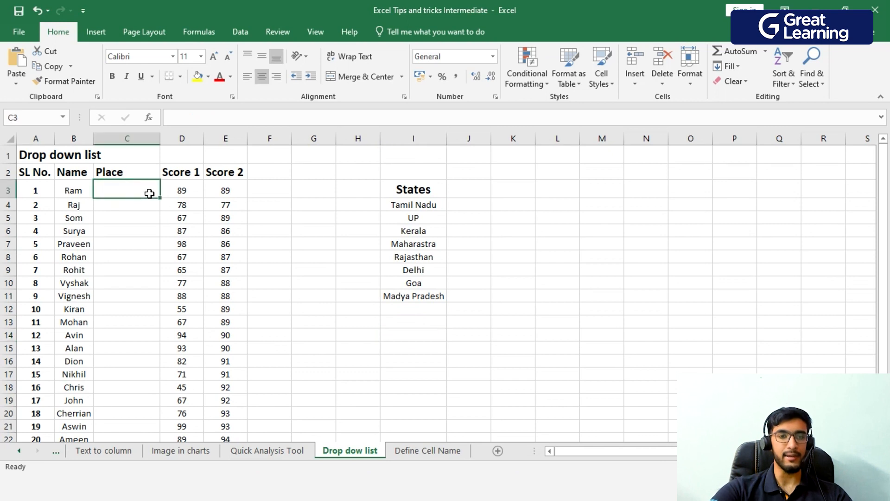
{"action": "left_click", "coordinate": [406, 206]}
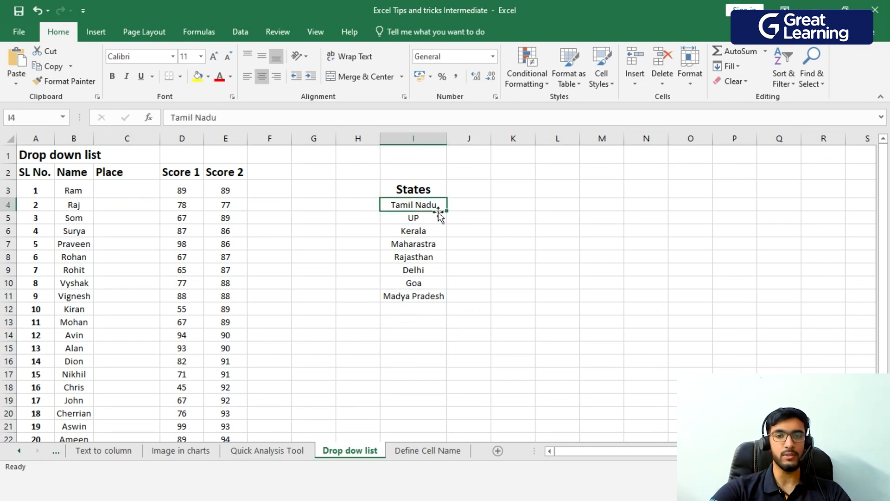
{"action": "left_click", "coordinate": [134, 192]}
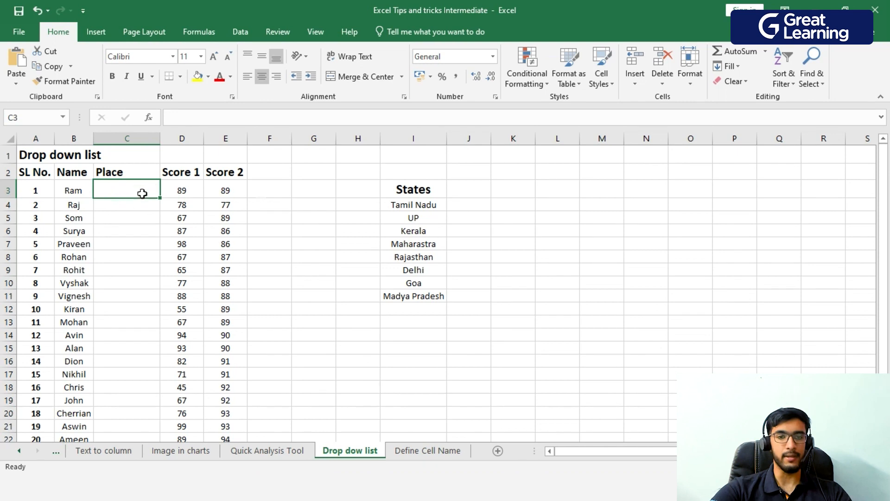
{"action": "left_click", "coordinate": [377, 216]}
{"action": "left_click", "coordinate": [358, 244]}
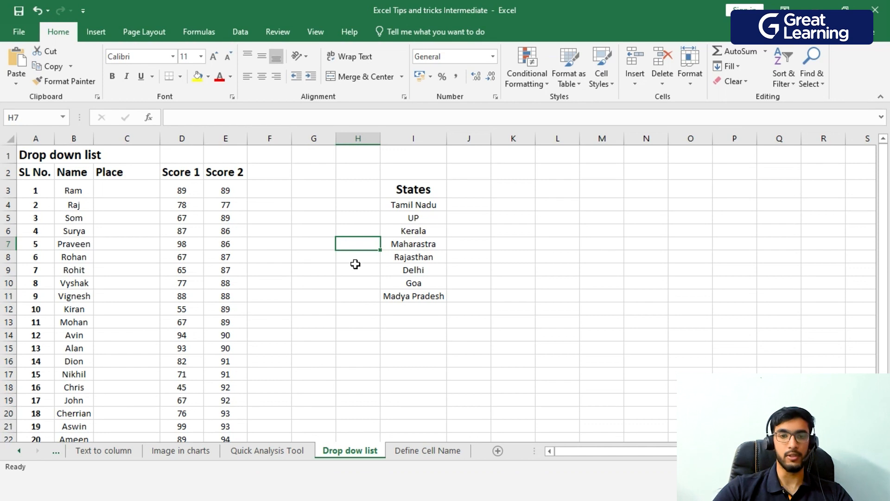
Add a List data validation to cell C3 with =$I$4:$I$11 as its source and view its options.
{"action": "left_click", "coordinate": [141, 190]}
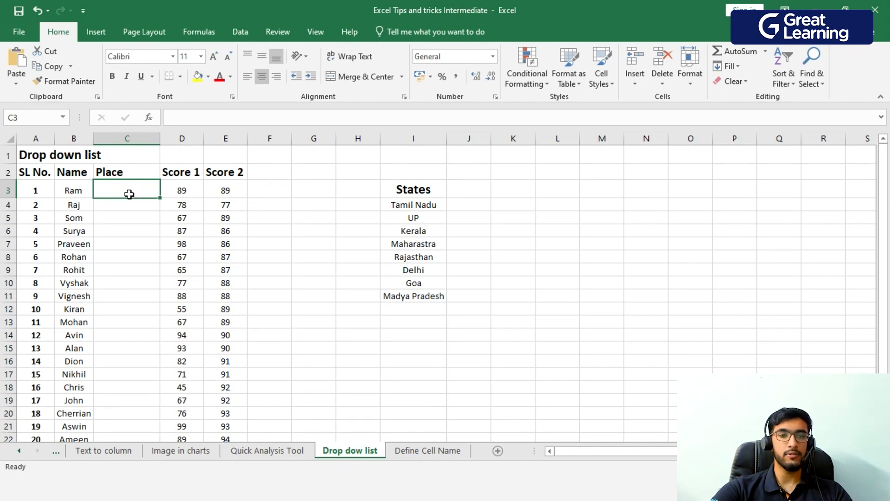
{"action": "left_click", "coordinate": [238, 33]}
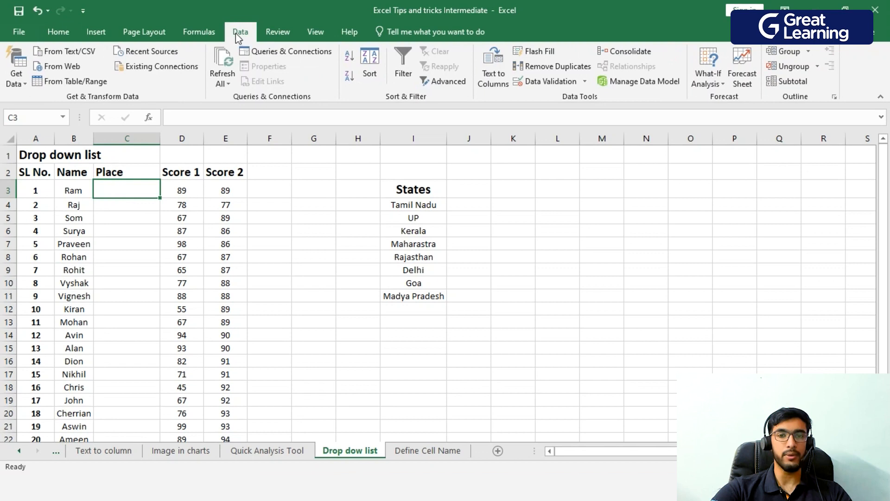
{"action": "left_click", "coordinate": [543, 84]}
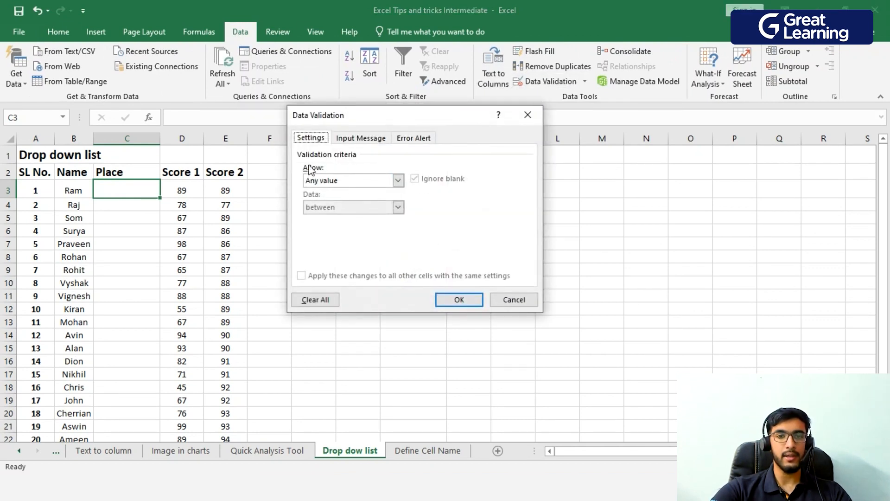
{"action": "left_click", "coordinate": [397, 181]}
{"action": "left_click", "coordinate": [339, 214]}
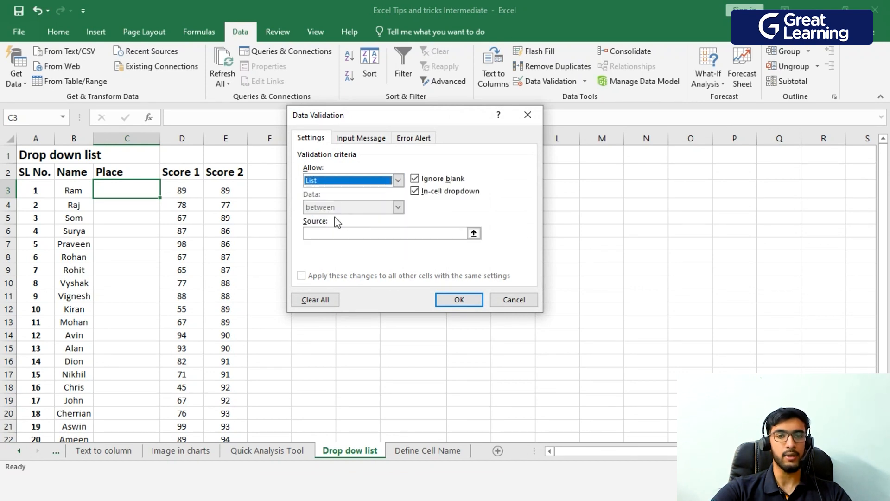
{"action": "left_click", "coordinate": [473, 234]}
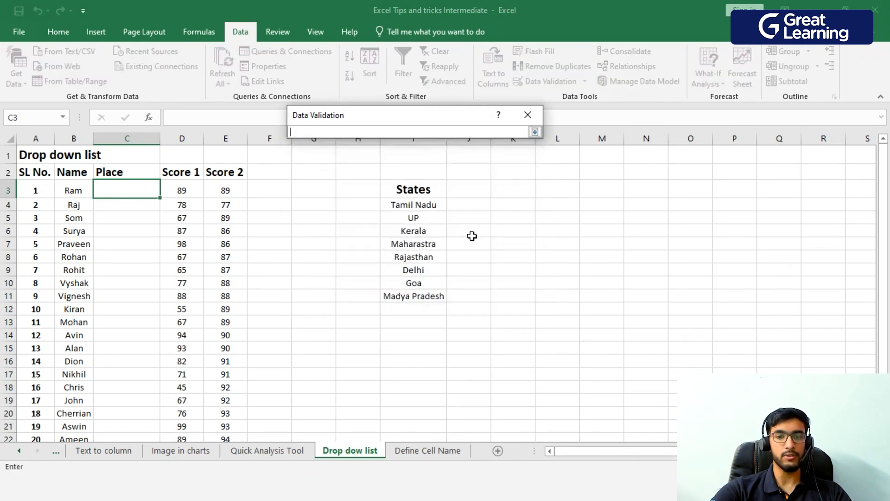
{"action": "left_click_drag", "start_coordinate": [417, 205], "coordinate": [421, 291]}
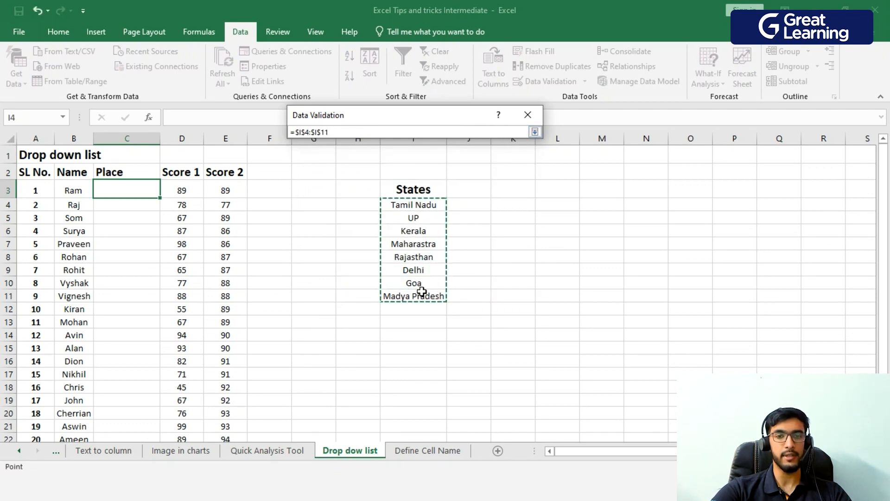
{"action": "left_click", "coordinate": [535, 131]}
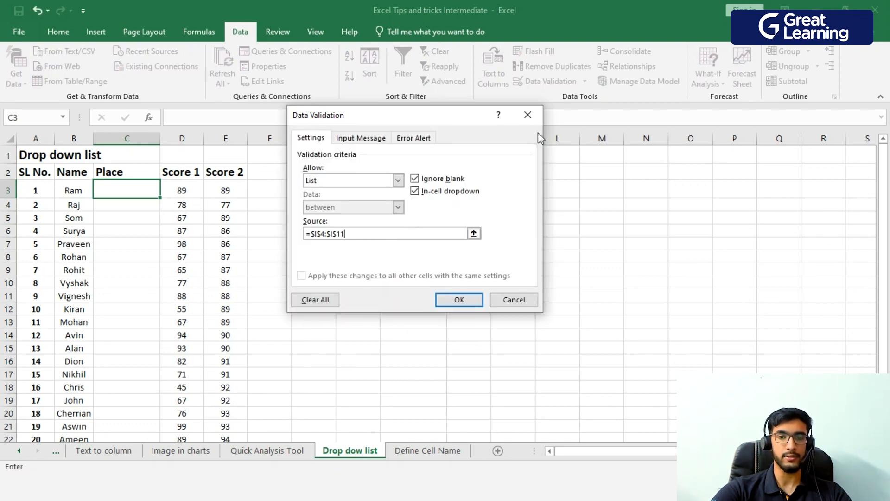
{"action": "left_click", "coordinate": [456, 300]}
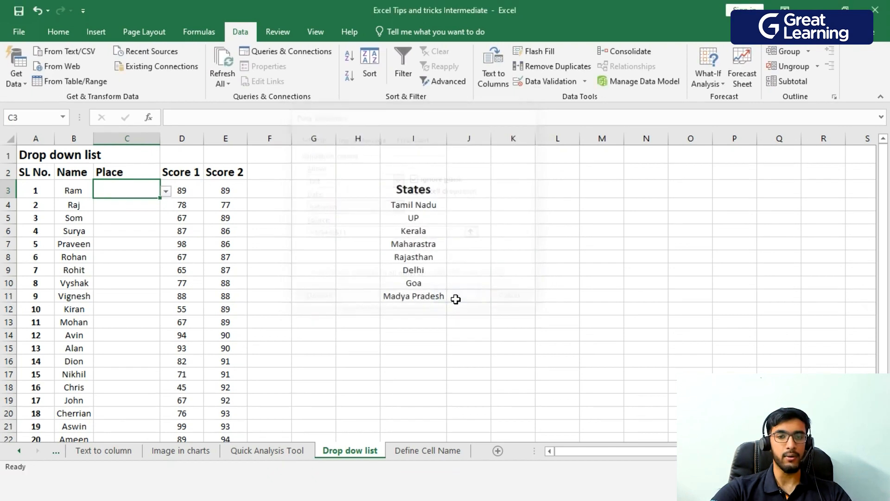
{"action": "left_click", "coordinate": [167, 193]}
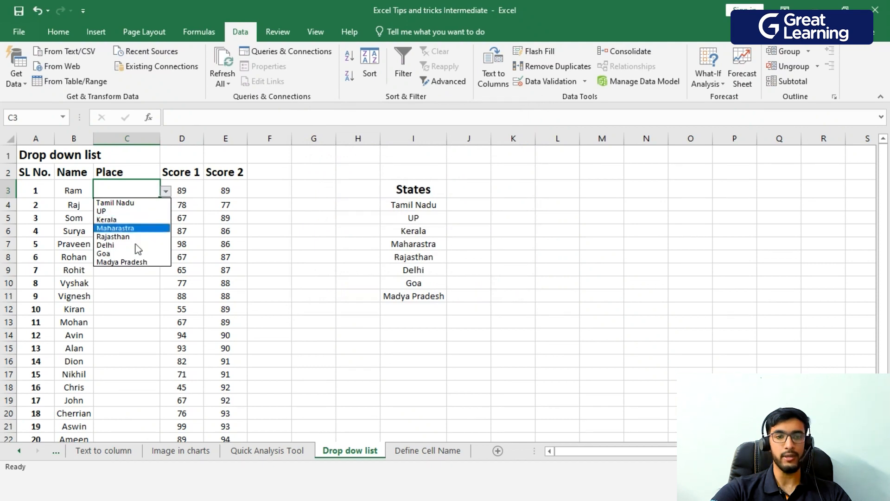
{"action": "left_click", "coordinate": [280, 209]}
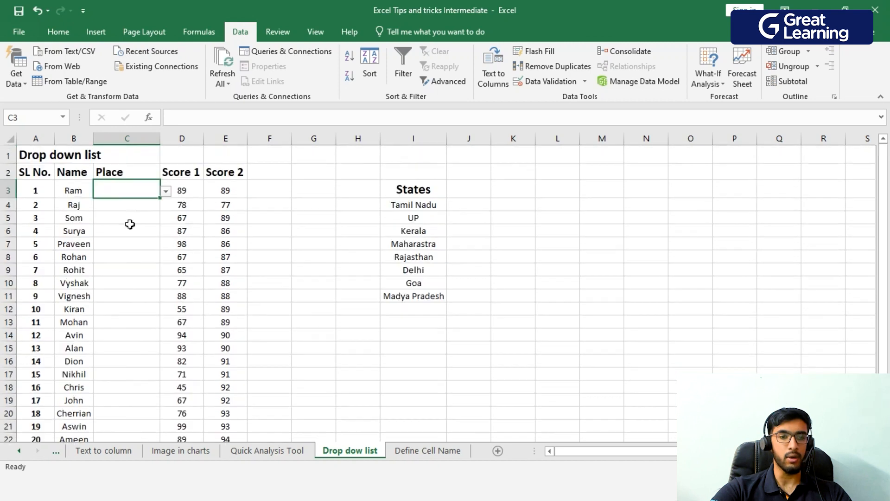
Fill the drop-down list from C3 down to C22 and check its options in C4 and C5.
{"action": "left_click_drag", "start_coordinate": [160, 198], "coordinate": [168, 424]}
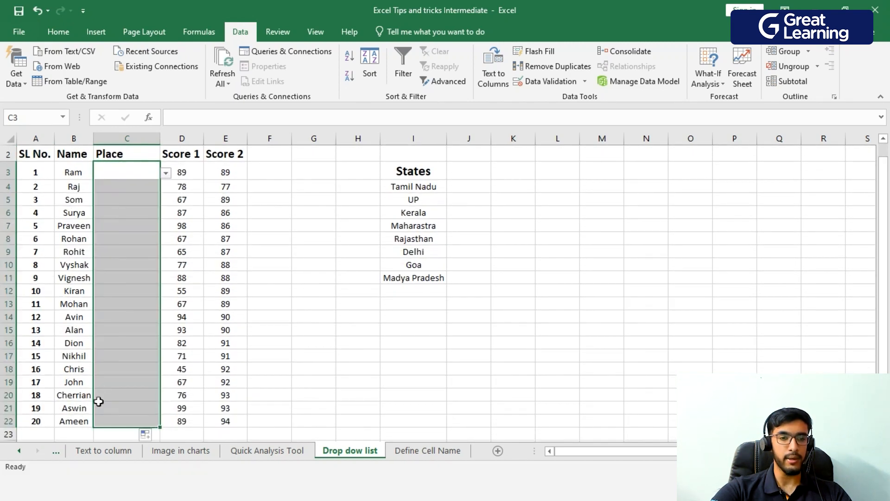
{"action": "left_click", "coordinate": [302, 359]}
{"action": "left_click", "coordinate": [120, 186]}
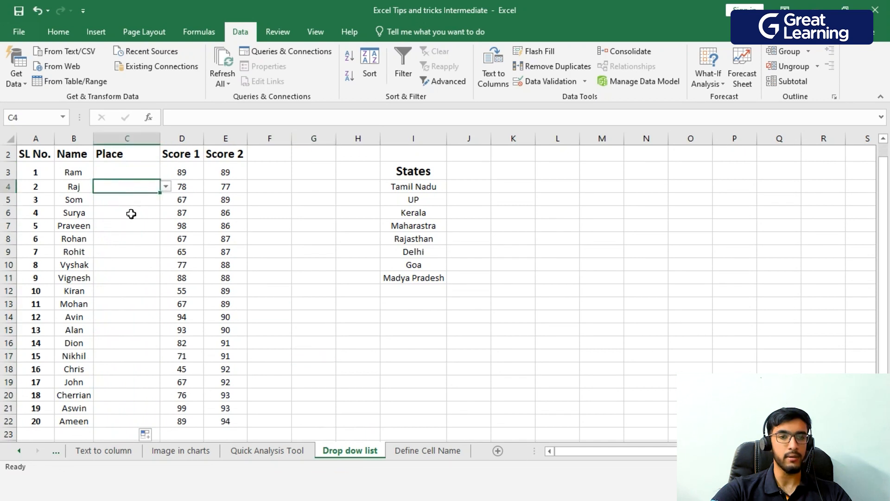
{"action": "left_click", "coordinate": [166, 187]}
{"action": "left_click", "coordinate": [132, 279]}
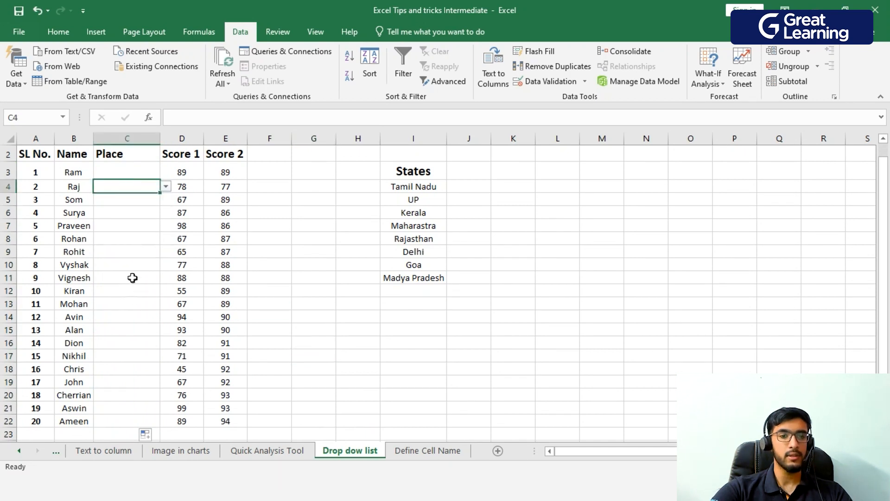
{"action": "left_click", "coordinate": [149, 202]}
{"action": "left_click", "coordinate": [166, 200]}
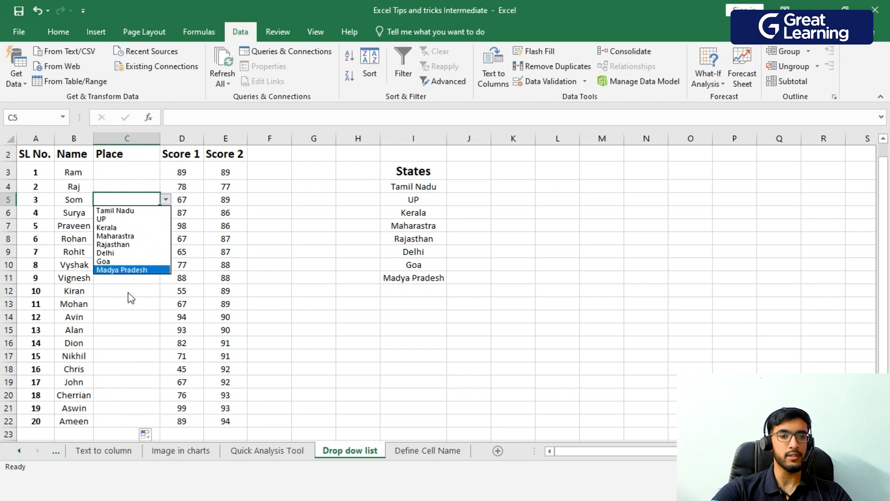
{"action": "left_click", "coordinate": [130, 297]}
Choose Tamil Nadu in C3 and Kerala in C4 from the Place column's drop-down lists.
{"action": "left_click", "coordinate": [123, 173]}
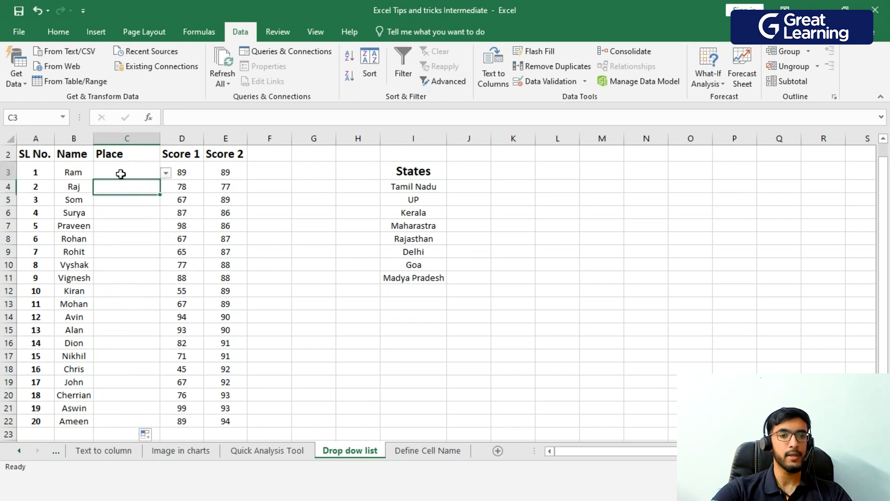
{"action": "left_click", "coordinate": [166, 173]}
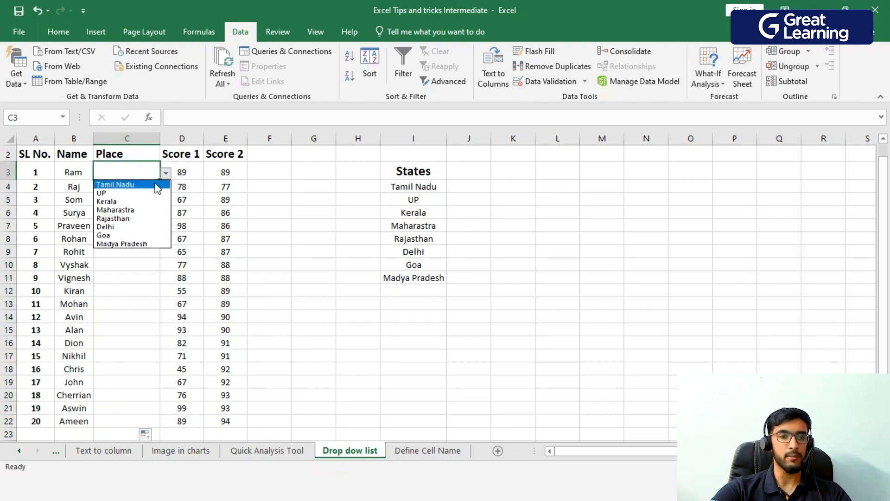
{"action": "left_click", "coordinate": [139, 184]}
{"action": "left_click", "coordinate": [133, 187]}
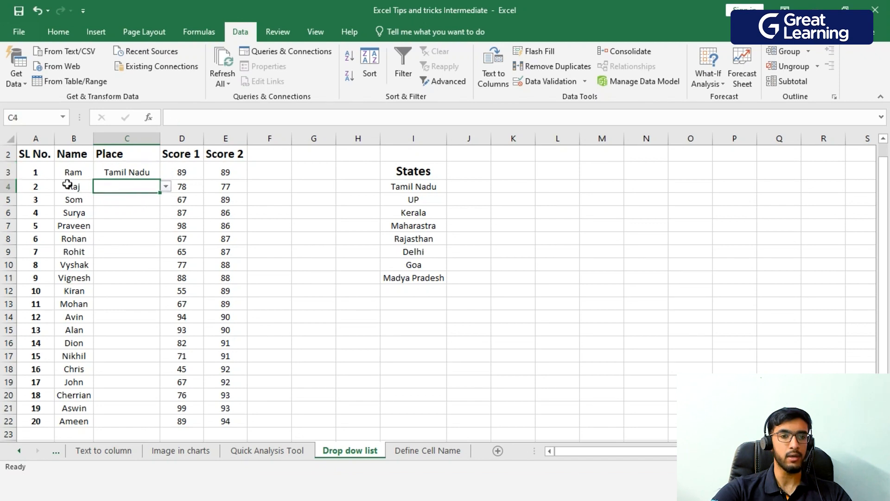
{"action": "left_click", "coordinate": [166, 186]}
{"action": "left_click", "coordinate": [145, 215]}
Choose Goa in C5 and Tamil Nadu in C6 from the Place column's drop-down lists.
{"action": "left_click", "coordinate": [159, 209]}
{"action": "left_click", "coordinate": [107, 201]}
{"action": "left_click", "coordinate": [167, 200]}
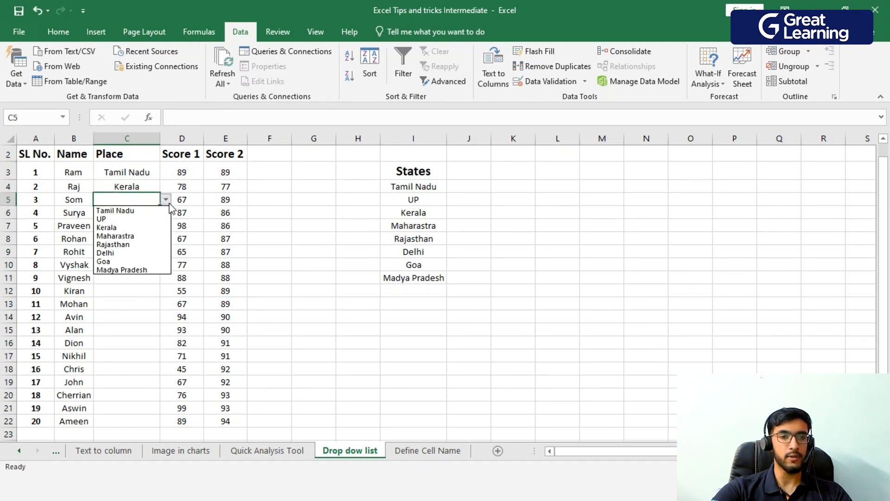
{"action": "left_click", "coordinate": [131, 261]}
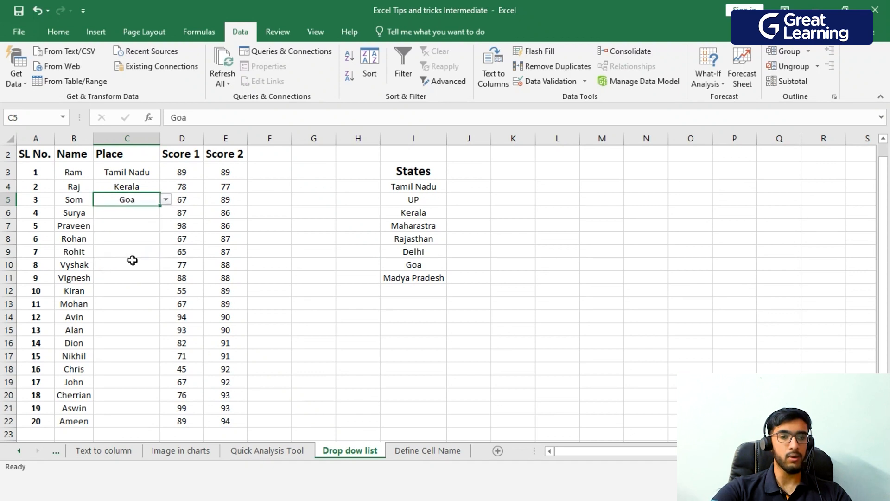
{"action": "left_click", "coordinate": [147, 220]}
{"action": "left_click", "coordinate": [166, 212]}
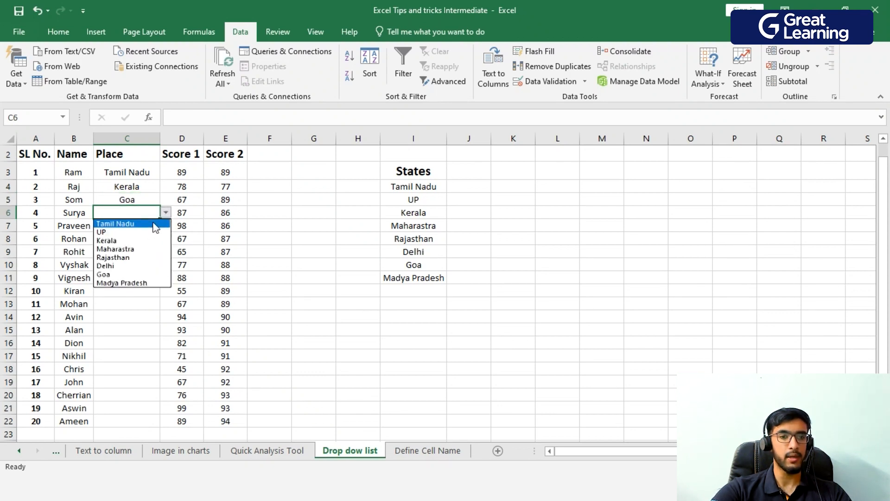
{"action": "left_click", "coordinate": [154, 224]}
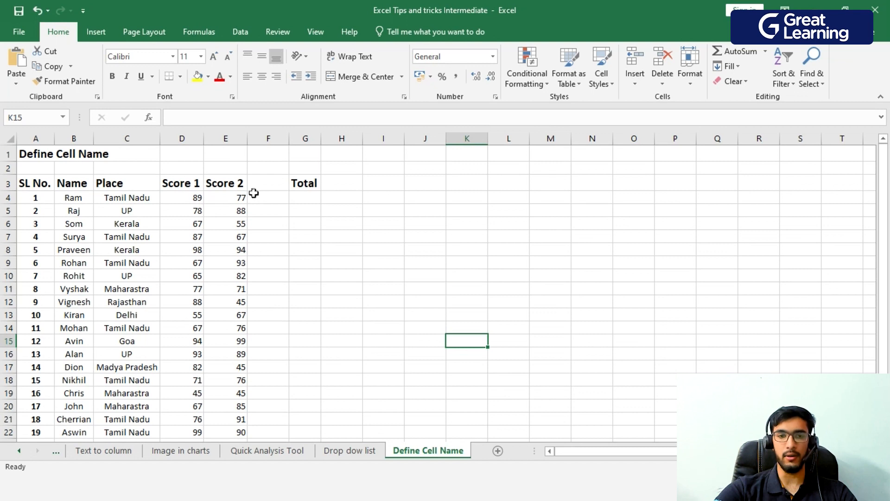
Add the first row's two scores in Total cell G4 with the formula =D4+E4.
{"action": "left_click", "coordinate": [315, 197]}
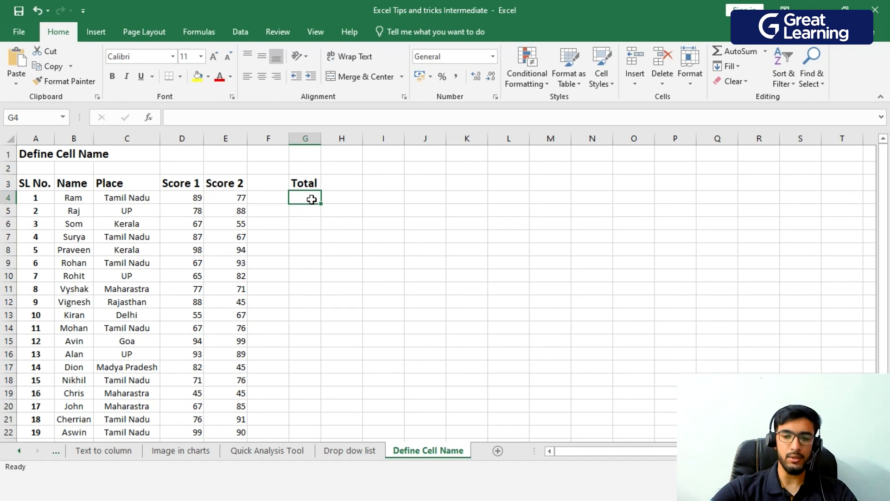
{"action": "type", "text": "="}
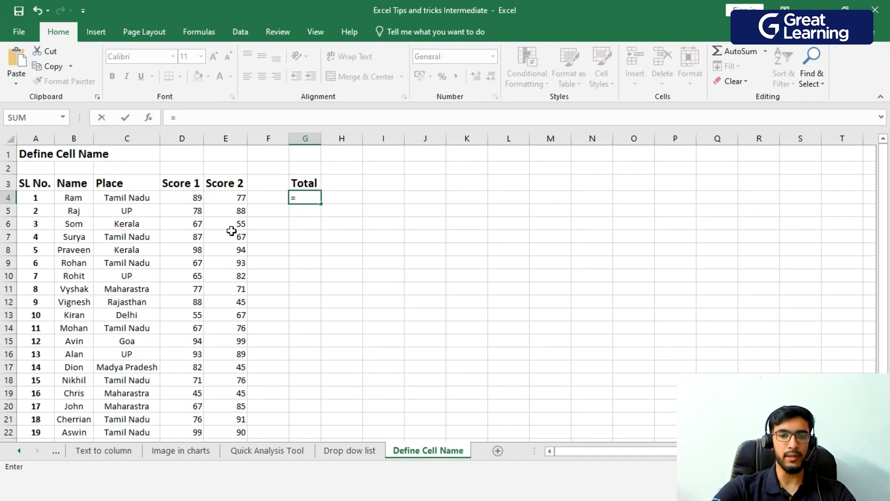
{"action": "left_click", "coordinate": [193, 199]}
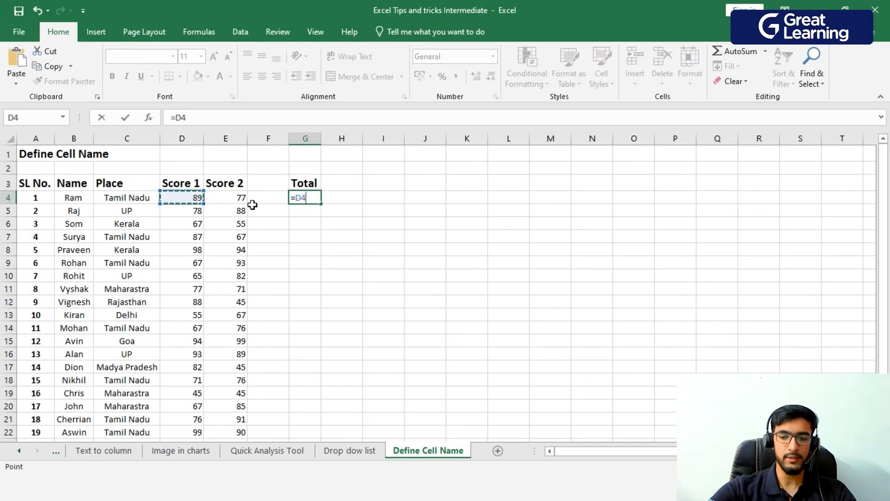
{"action": "type", "text": "+"}
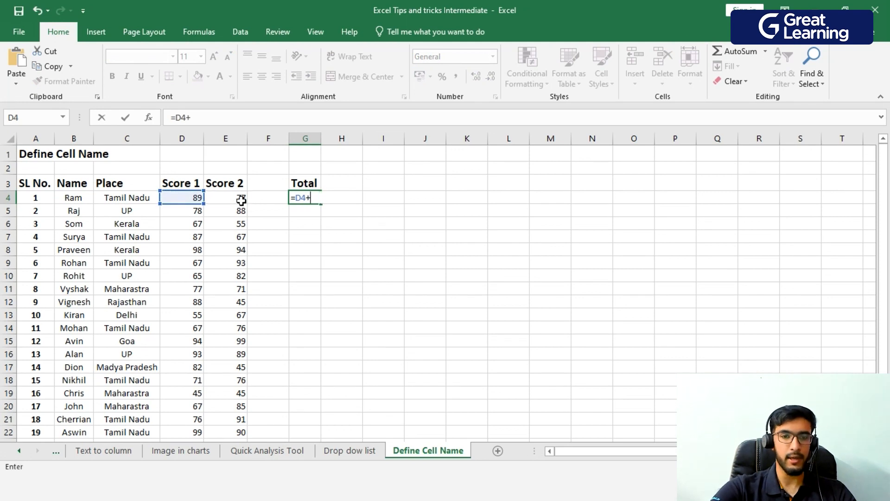
{"action": "left_click", "coordinate": [240, 199]}
{"action": "key", "text": "Return"}
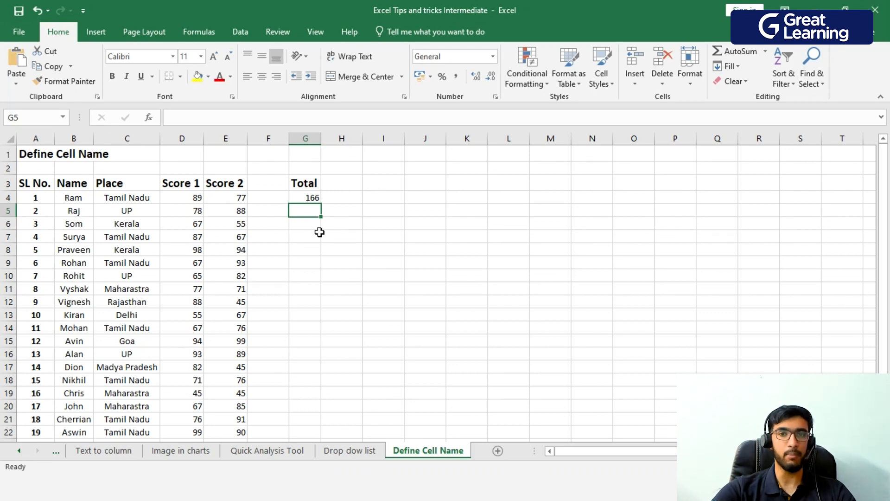
Clear the cell-reference formula from Total cell G4.
{"action": "left_click", "coordinate": [315, 196]}
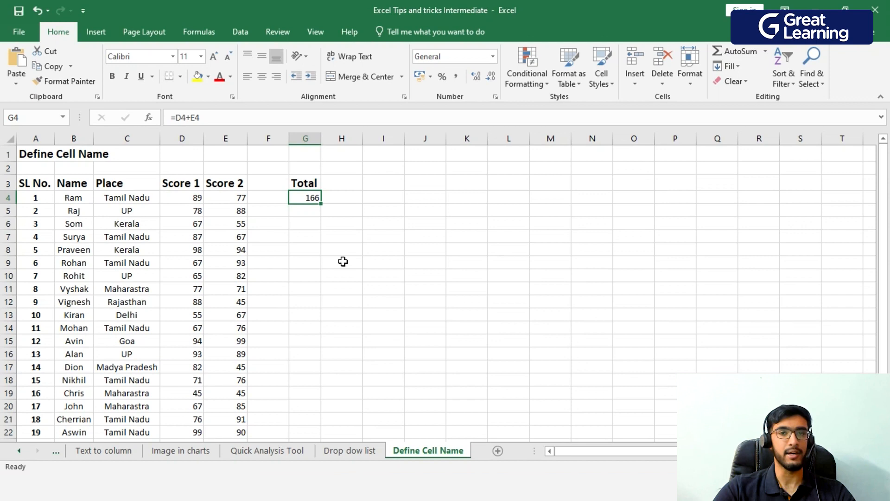
{"action": "key", "text": "Delete"}
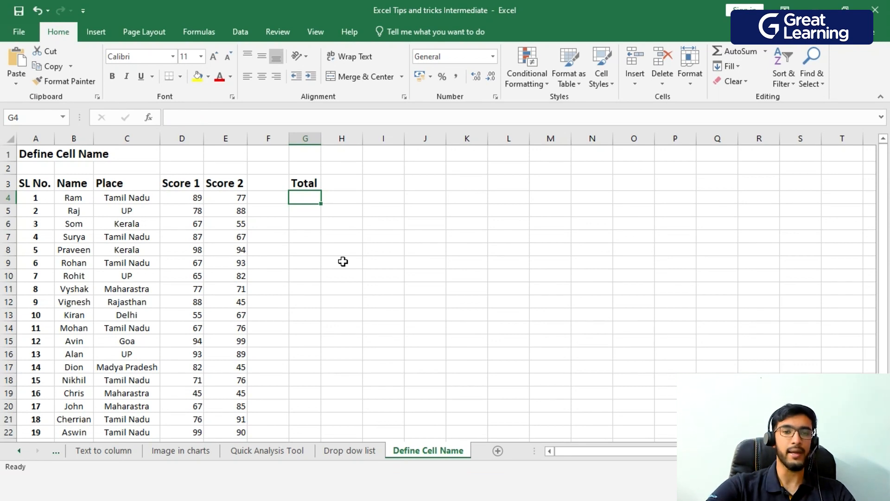
{"action": "left_click", "coordinate": [342, 261]}
{"action": "left_click", "coordinate": [314, 199]}
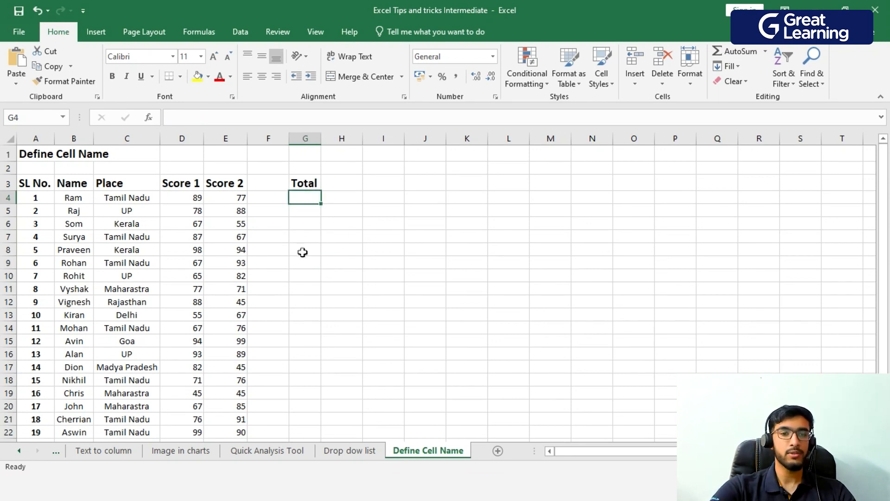
Define the workbook-scope name Score_1 for the Score 1 column range D3:D23.
{"action": "left_click_drag", "start_coordinate": [192, 183], "coordinate": [197, 415]}
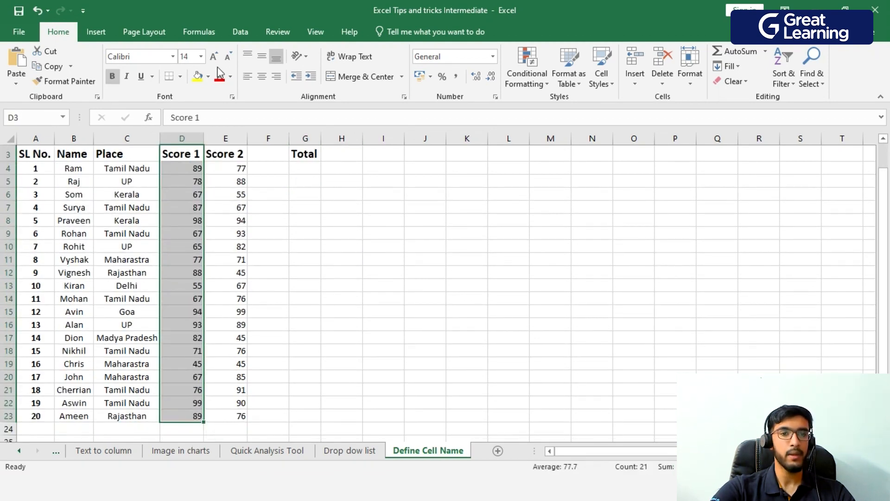
{"action": "left_click", "coordinate": [199, 31]}
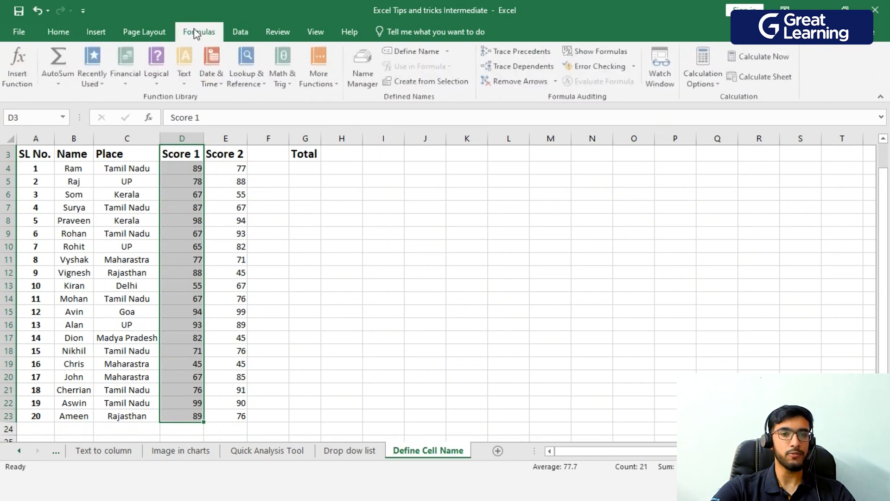
{"action": "left_click", "coordinate": [429, 52]}
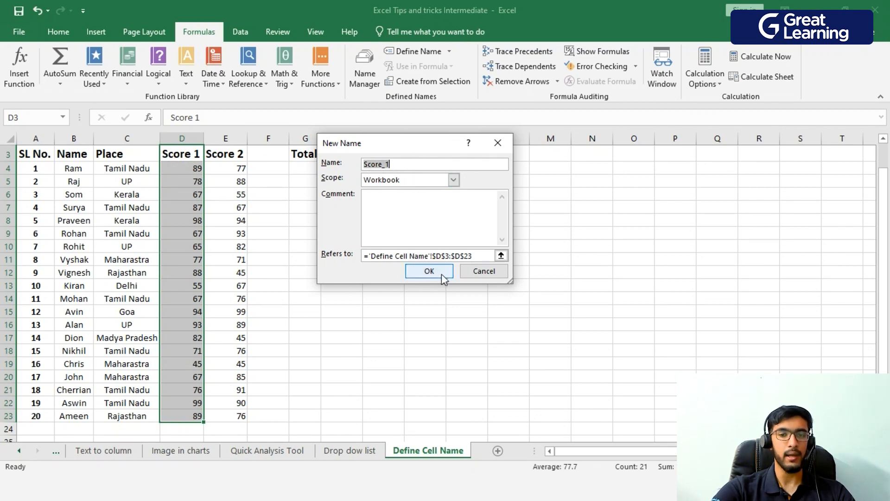
{"action": "left_click", "coordinate": [429, 272]}
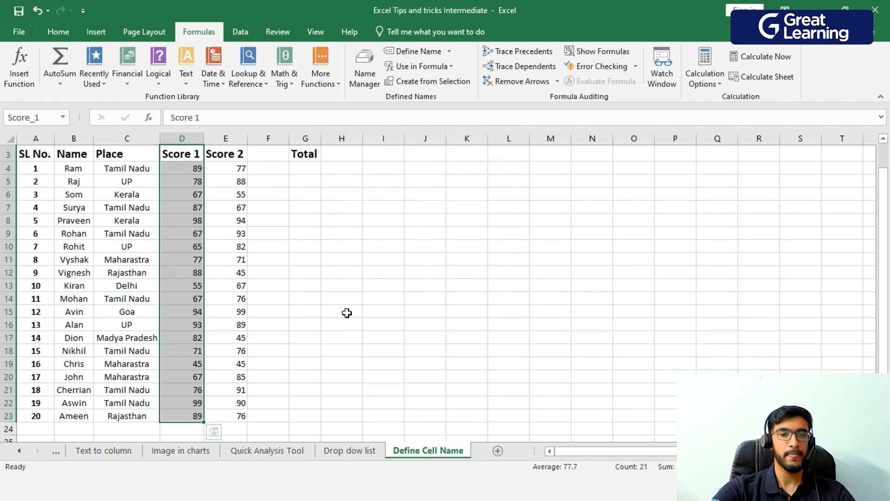
Define the workbook-scope name Score_2 for the Score 2 column range E3:E23.
{"action": "left_click_drag", "start_coordinate": [237, 156], "coordinate": [241, 417]}
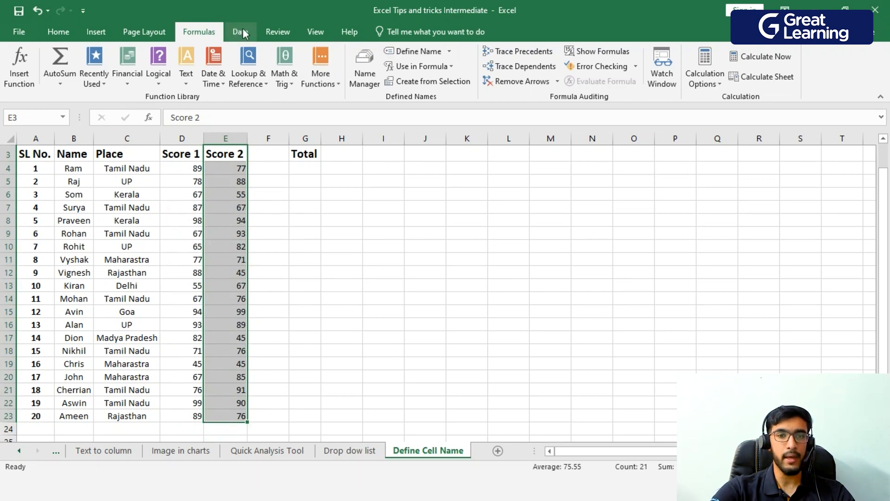
{"action": "left_click", "coordinate": [418, 51]}
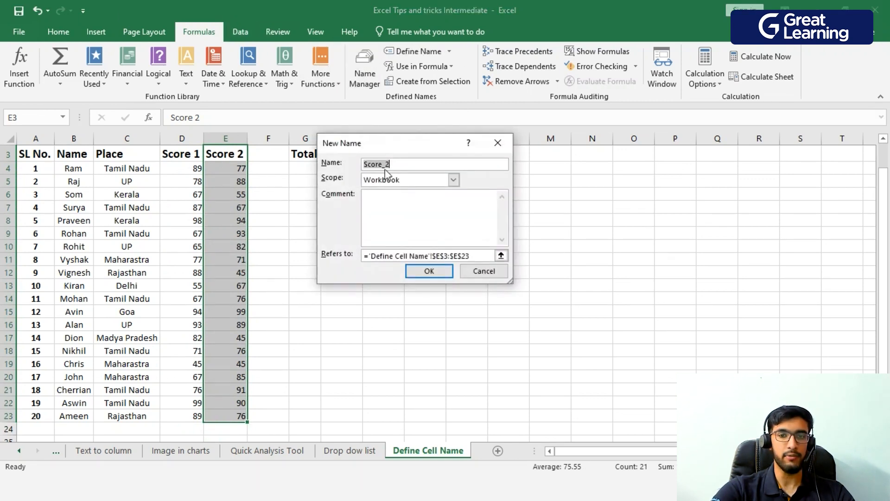
{"action": "left_click", "coordinate": [427, 269]}
Enter the formula =Score_1+Score_2 in Total cell G4 using the defined names.
{"action": "left_click", "coordinate": [311, 168]}
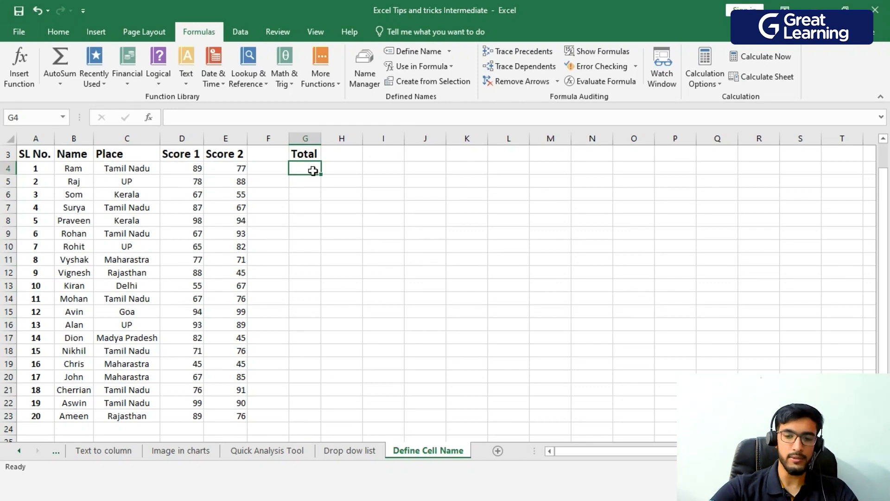
{"action": "type", "text": "="}
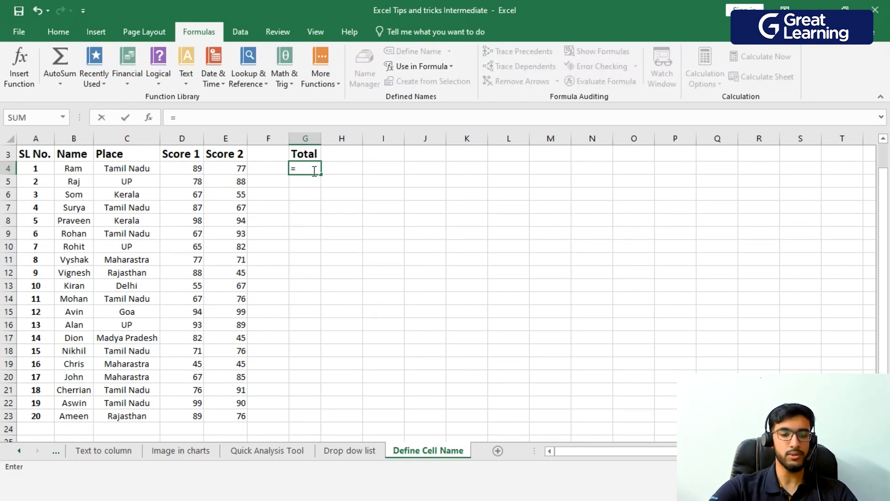
{"action": "type", "text": "s"}
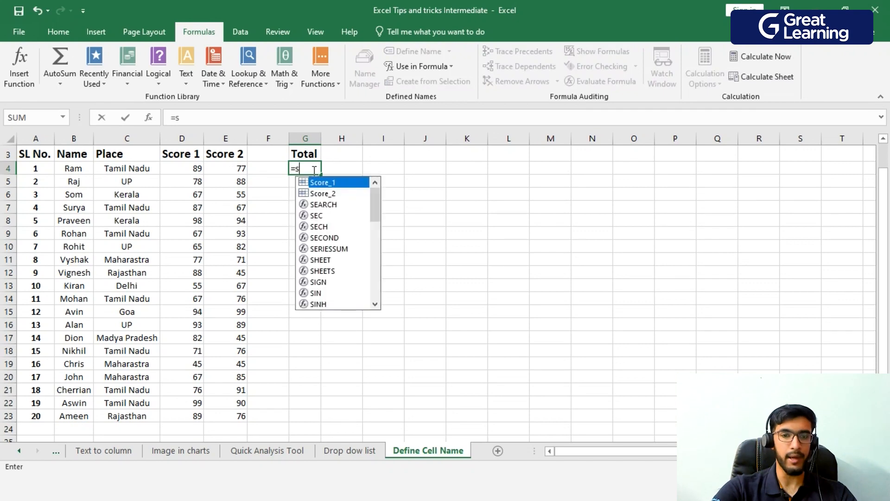
{"action": "double_click", "coordinate": [339, 185]}
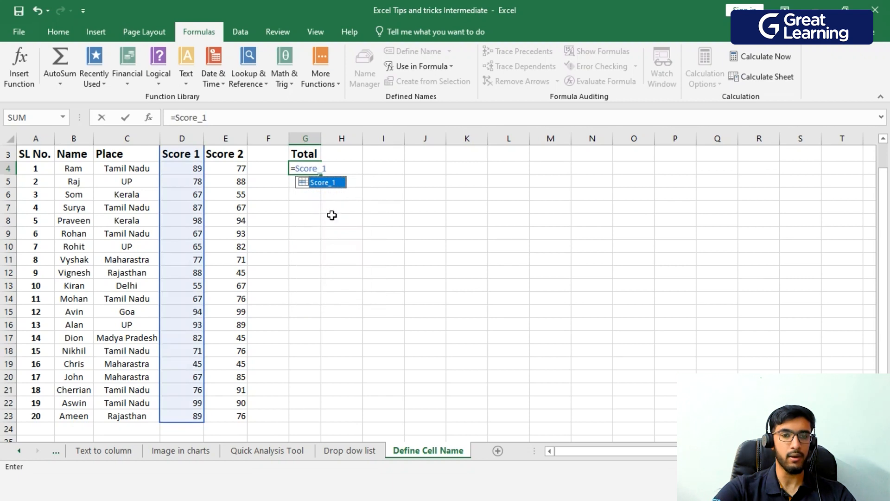
{"action": "type", "text": "+S"}
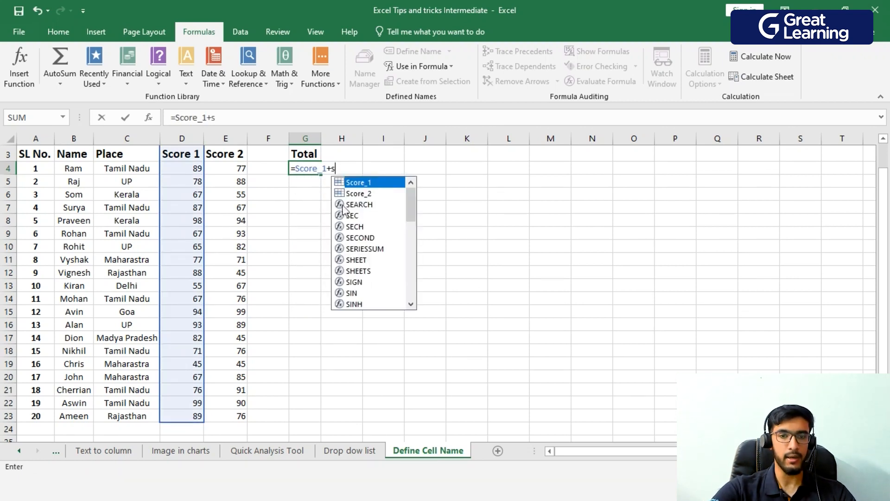
{"action": "double_click", "coordinate": [363, 190]}
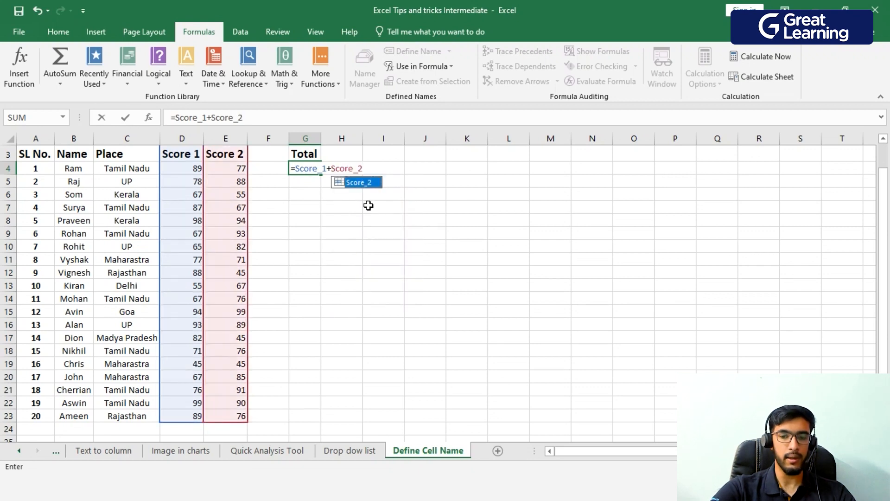
{"action": "key", "text": "Return"}
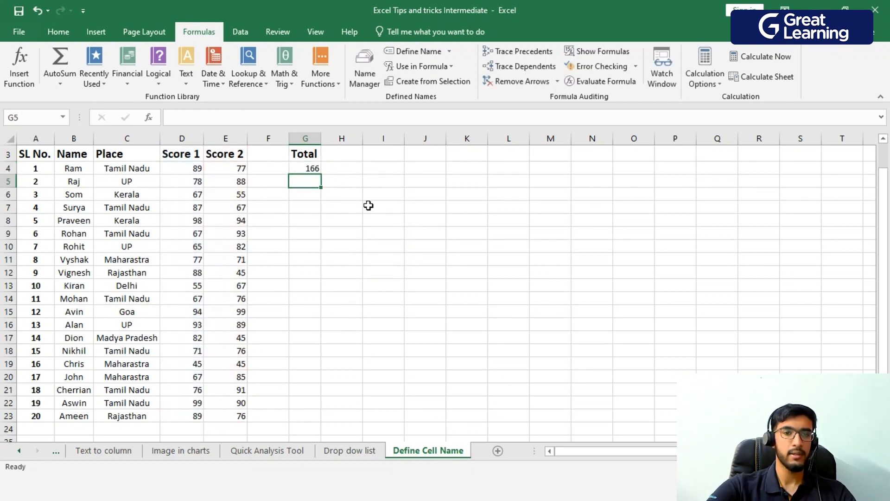
Fill the named-range formula from G4 down through G23 in the Total column.
{"action": "left_click", "coordinate": [313, 170]}
{"action": "left_click_drag", "start_coordinate": [320, 174], "coordinate": [334, 420]}
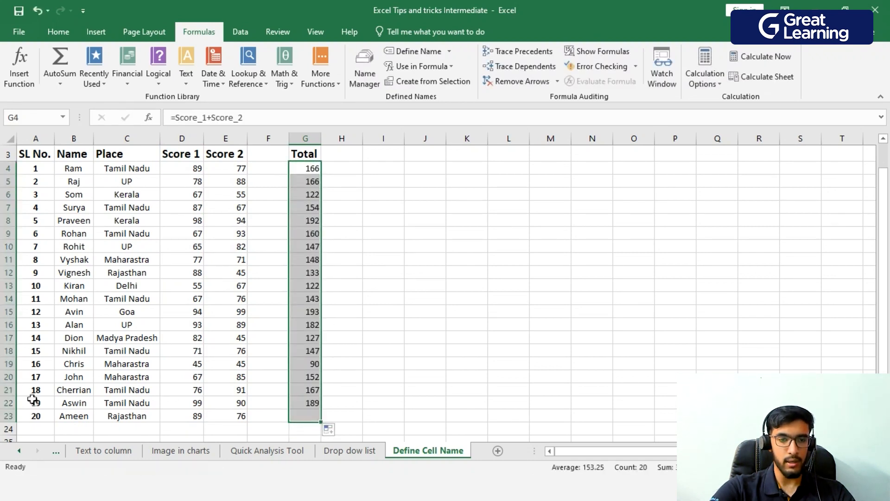
{"action": "left_click", "coordinate": [467, 337]}
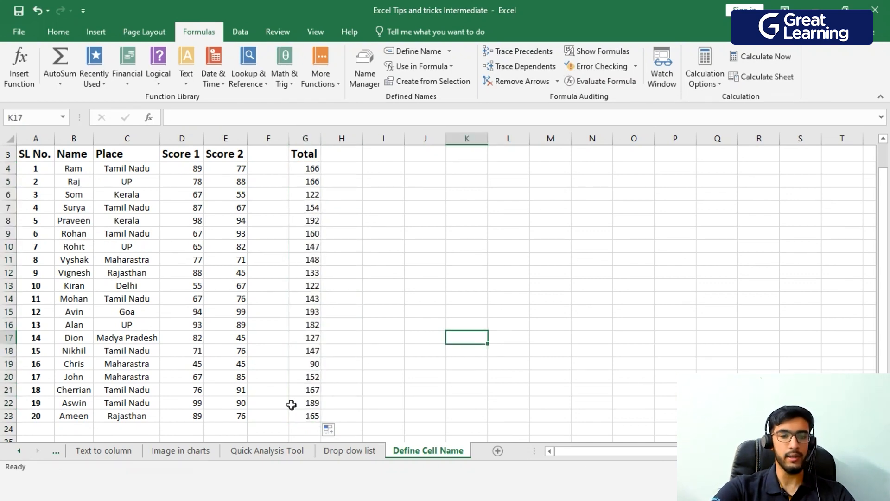
Examine the formulas in several Total cells between G4 and G14 and compare them with the score columns.
{"action": "left_click", "coordinate": [308, 171]}
{"action": "left_click", "coordinate": [308, 182]}
{"action": "left_click", "coordinate": [310, 208]}
{"action": "left_click", "coordinate": [314, 220]}
{"action": "left_click", "coordinate": [316, 272]}
{"action": "left_click", "coordinate": [314, 297]}
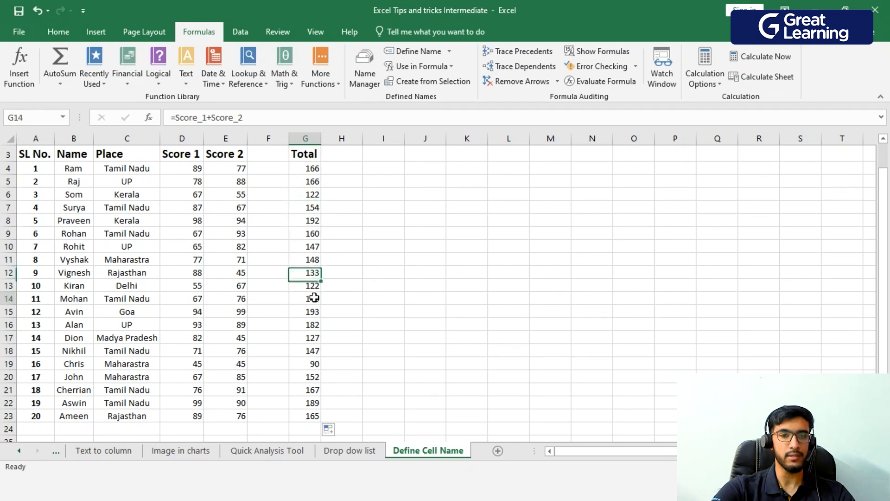
{"action": "left_click", "coordinate": [308, 171]}
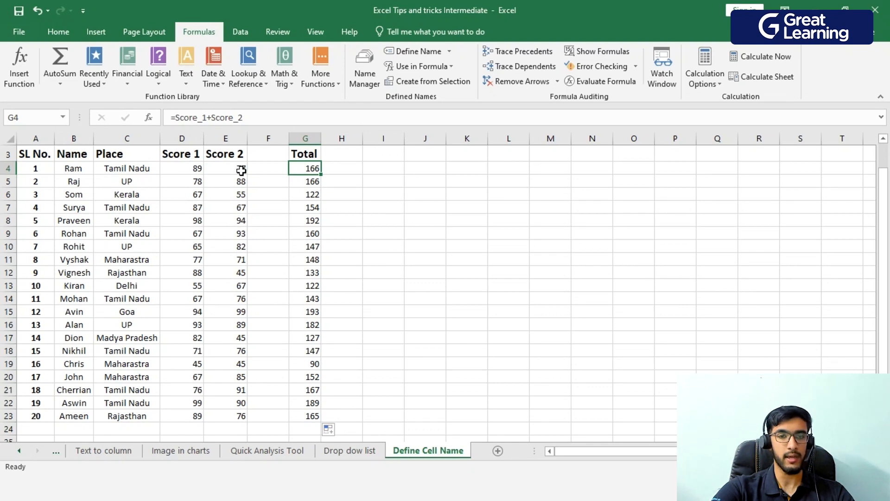
{"action": "left_click", "coordinate": [357, 217]}
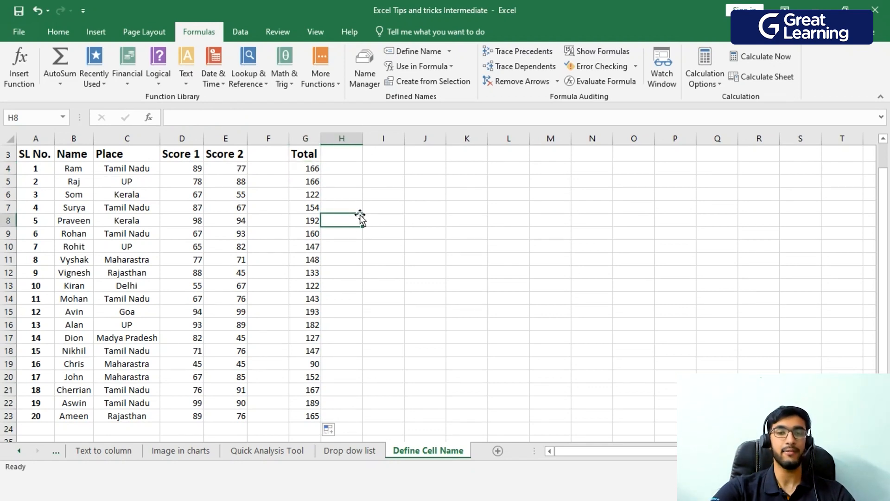
{"action": "left_click", "coordinate": [312, 168]}
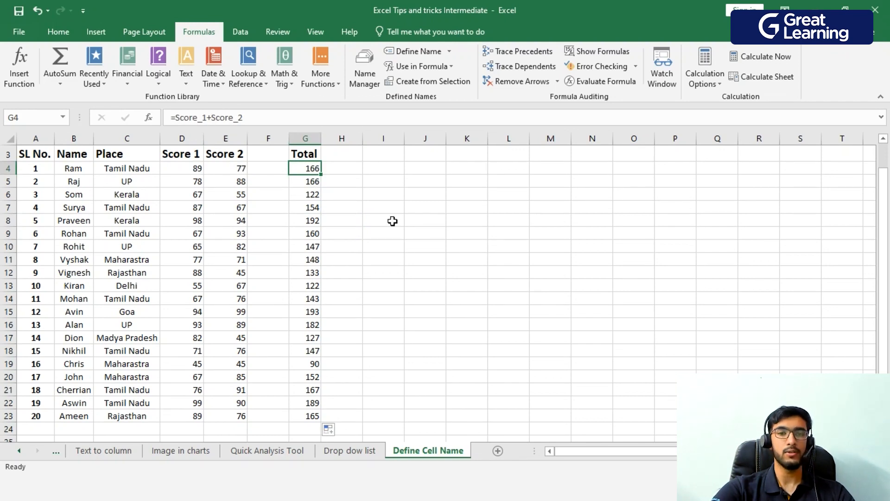
{"action": "scroll", "coordinate": [393, 222], "scroll_direction": "up", "scroll_amount": 1}
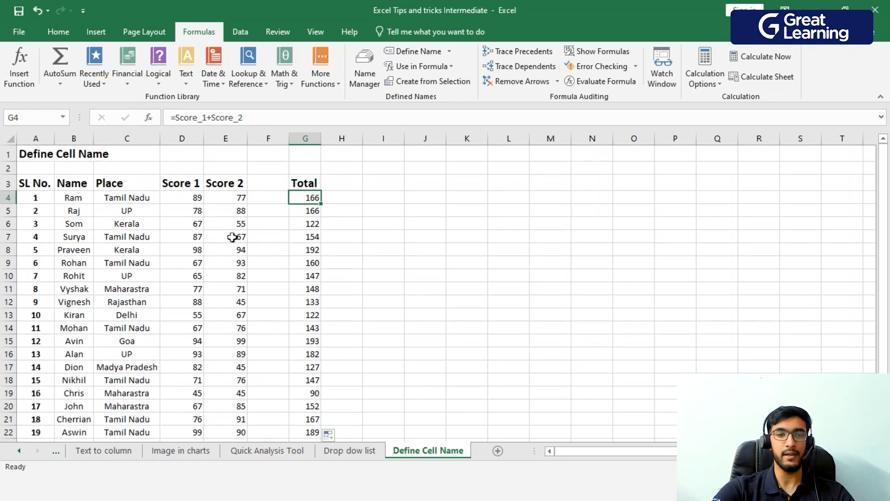
{"action": "left_click_drag", "start_coordinate": [39, 152], "coordinate": [133, 152]}
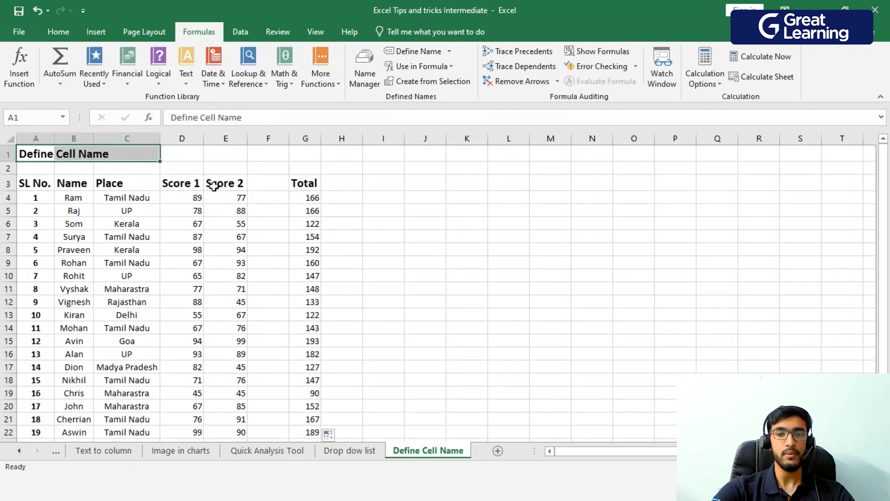
{"action": "left_click", "coordinate": [311, 198]}
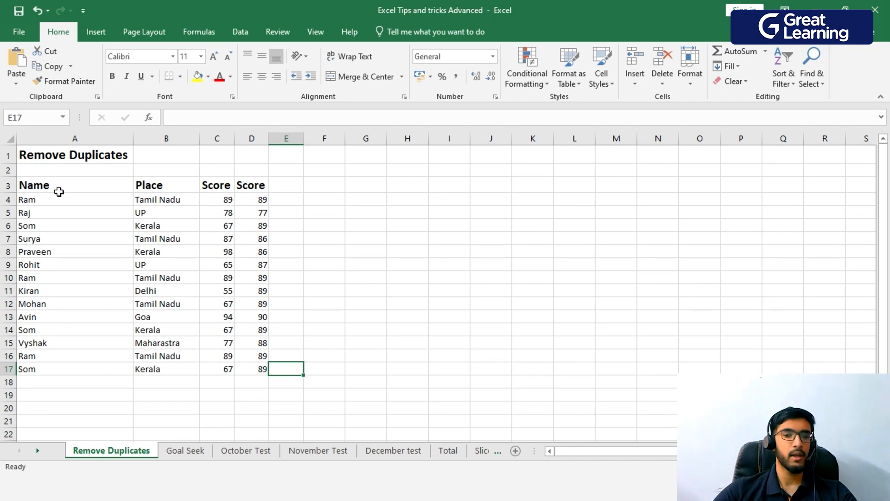
Remove duplicate rows from the table A3:D17, comparing all four columns and treating the first row as headers.
{"action": "left_click_drag", "start_coordinate": [33, 189], "coordinate": [254, 369]}
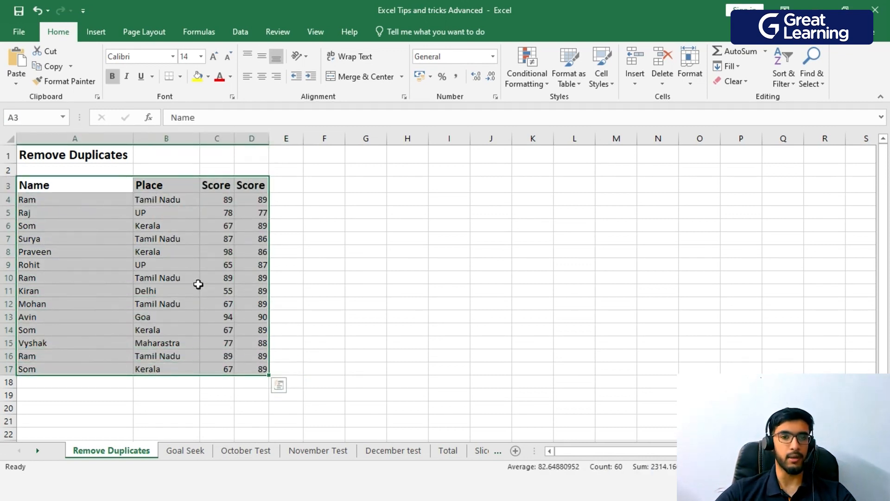
{"action": "left_click", "coordinate": [233, 33]}
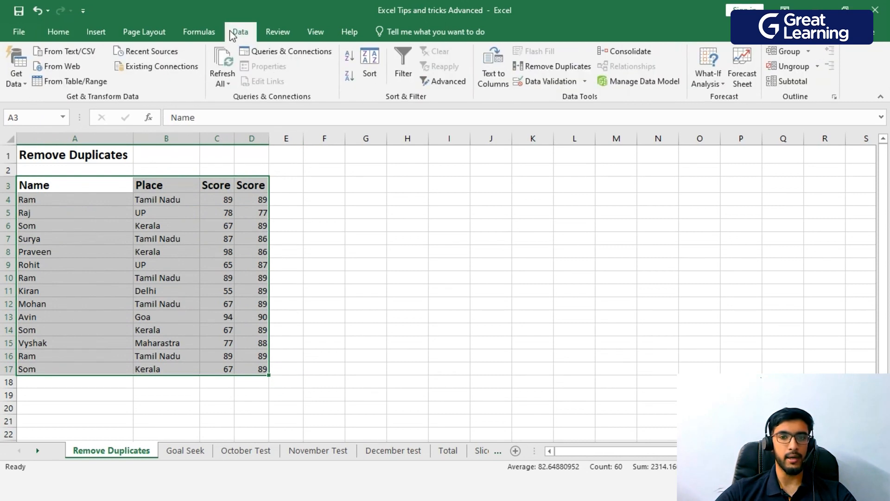
{"action": "left_click", "coordinate": [546, 69]}
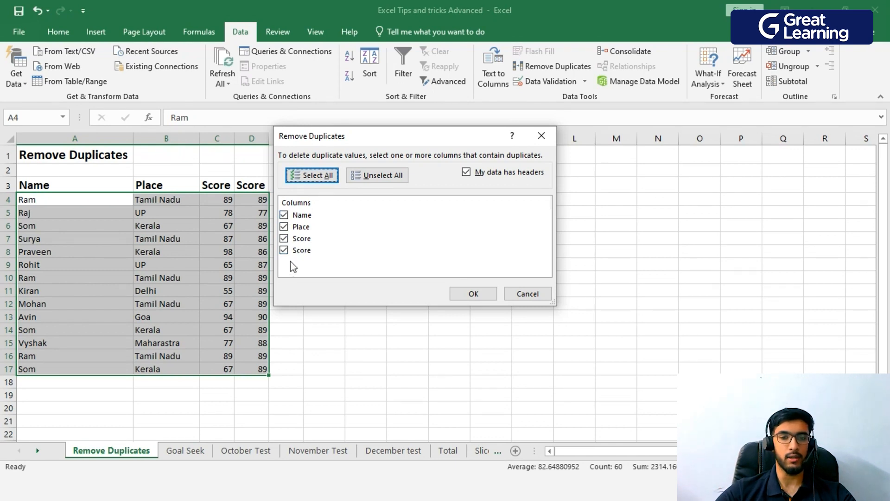
{"action": "left_click", "coordinate": [491, 294]}
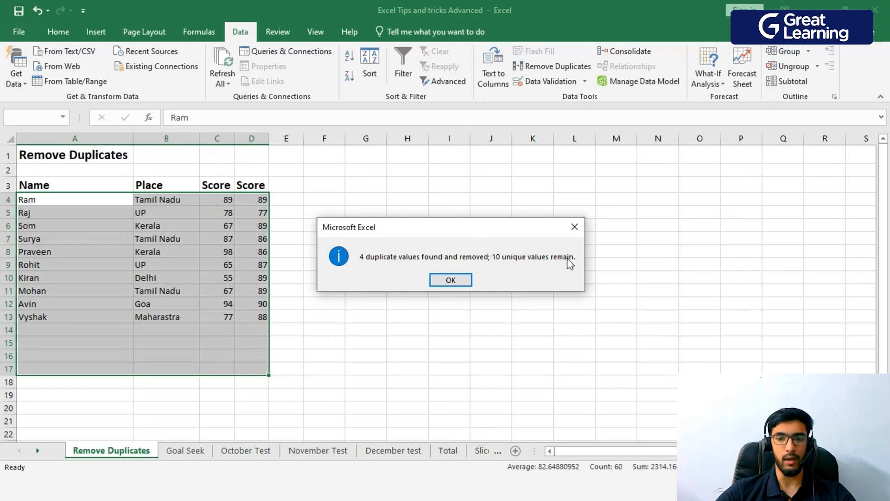
{"action": "left_click", "coordinate": [452, 280]}
{"action": "left_click", "coordinate": [427, 306]}
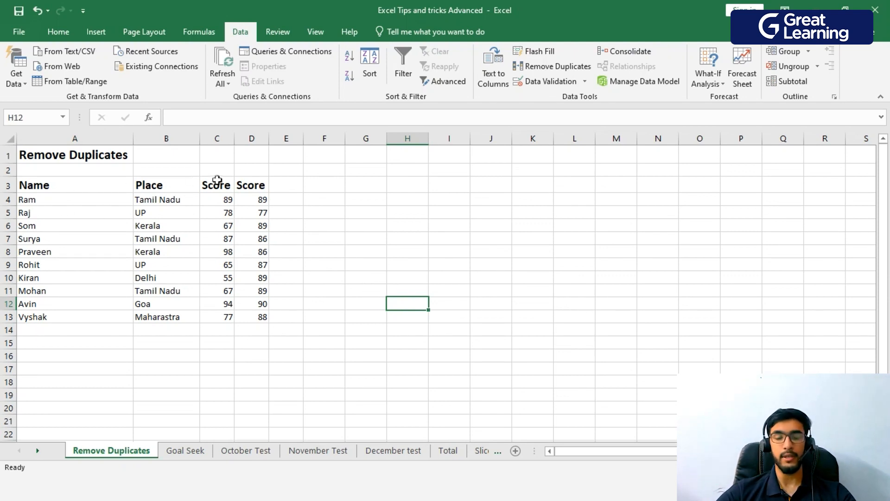
Switch to the Goal Seek worksheet with the item, quantity and price table.
{"action": "key", "text": "ctrl+Page_Down"}
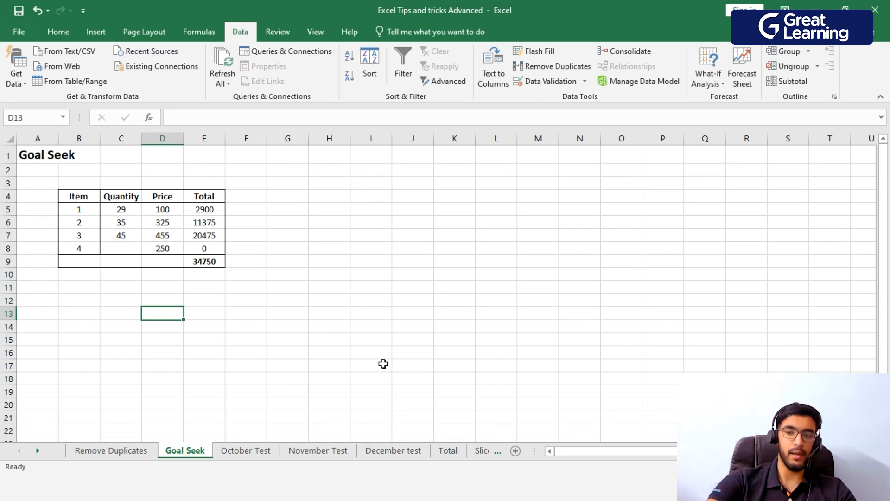
{"action": "scroll", "coordinate": [439, 288], "scroll_direction": "up", "scroll_amount": 4}
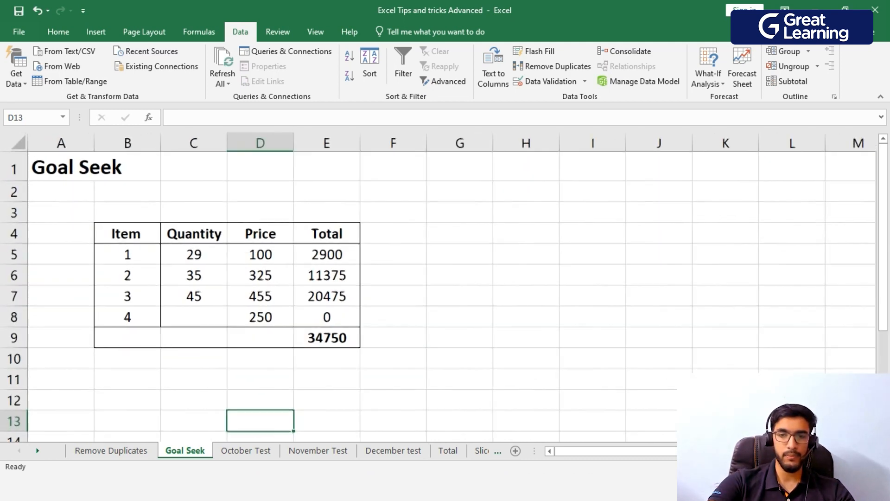
{"action": "scroll", "coordinate": [470, 282], "scroll_direction": "down", "scroll_amount": 1}
{"action": "scroll", "coordinate": [470, 282], "scroll_direction": "up", "scroll_amount": 1}
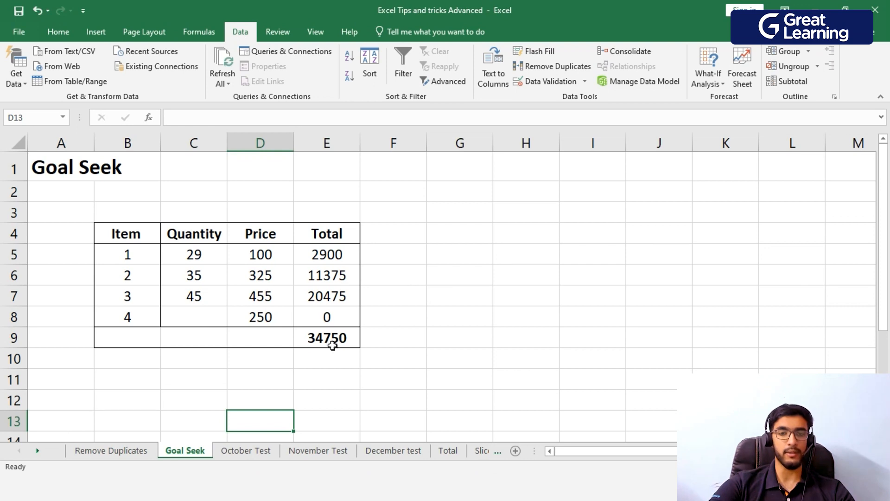
Try quantities 10, 11 and 15 for item 4 in cell C8 and clear the cell again.
{"action": "left_click", "coordinate": [206, 318]}
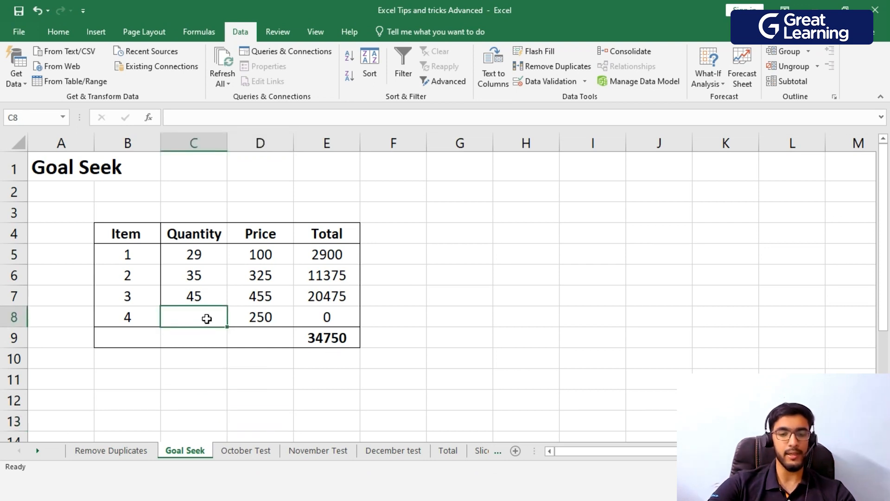
{"action": "type", "text": "10"}
{"action": "key", "text": "Return"}
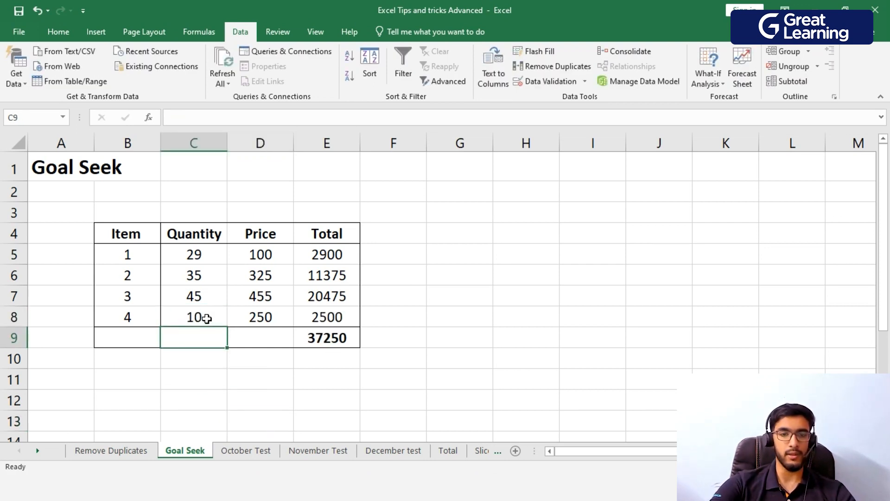
{"action": "left_click", "coordinate": [207, 319]}
{"action": "type", "text": "11"}
{"action": "key", "text": "Return"}
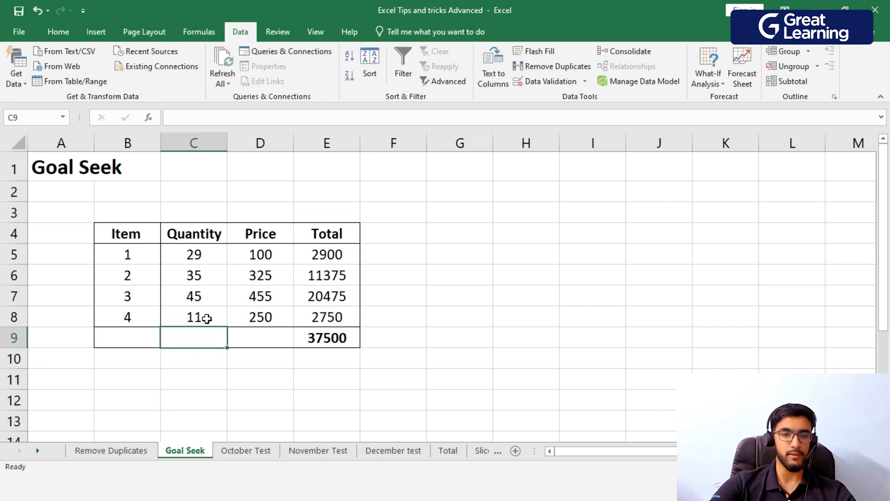
{"action": "left_click", "coordinate": [207, 319]}
{"action": "type", "text": "15"}
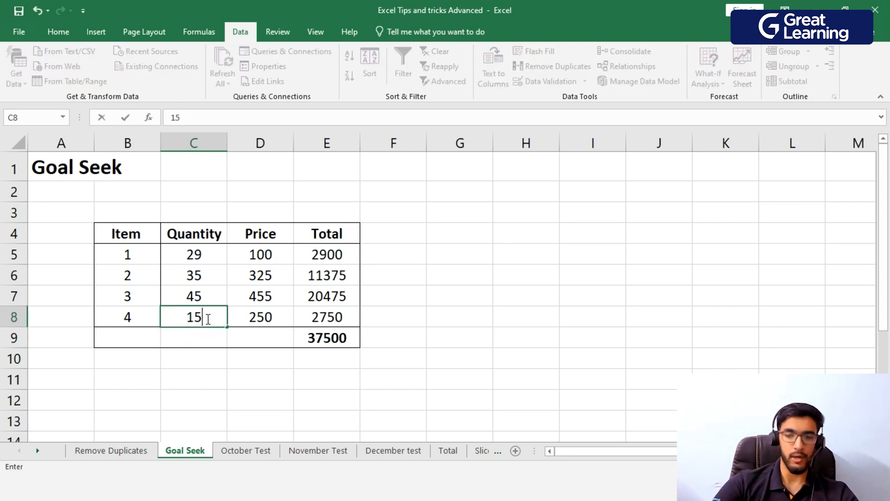
{"action": "key", "text": "Return"}
{"action": "left_click", "coordinate": [206, 318]}
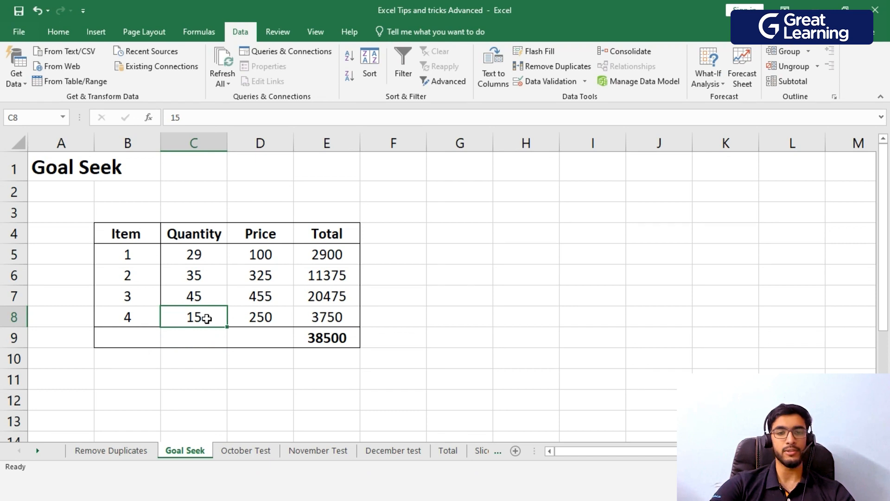
{"action": "key", "text": "Delete"}
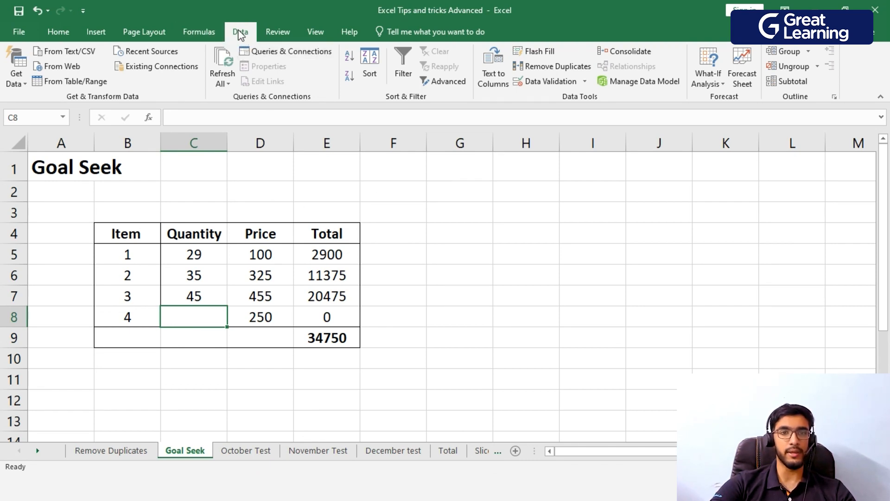
Run Goal Seek to bring the grand total in E9 to 40000 by changing item 4's quantity in C8, and accept the solution.
{"action": "left_click", "coordinate": [709, 84]}
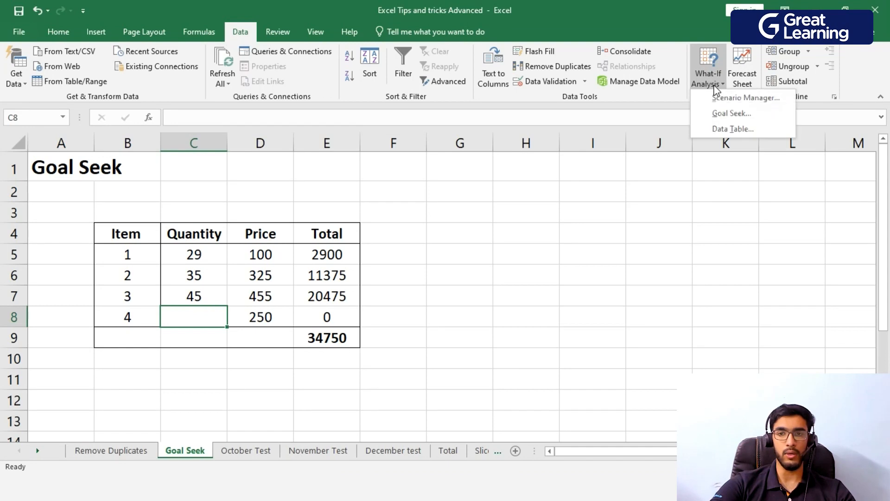
{"action": "left_click", "coordinate": [759, 117]}
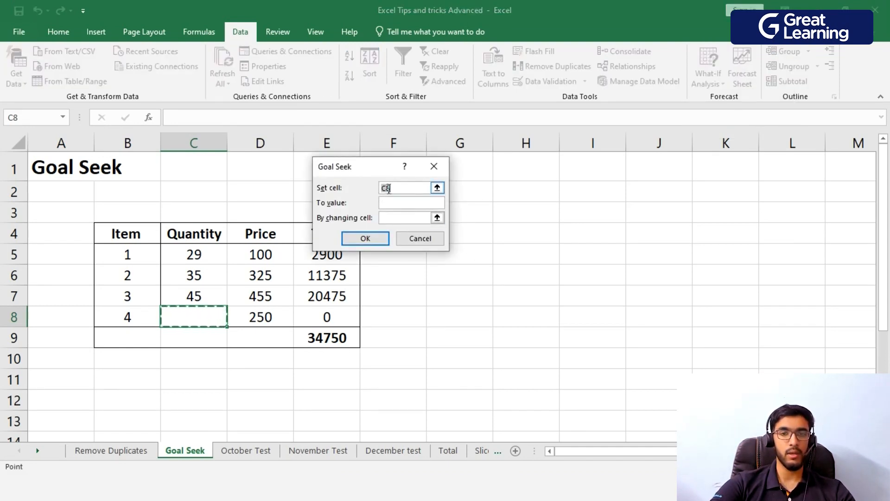
{"action": "left_click", "coordinate": [335, 341]}
{"action": "left_click", "coordinate": [411, 203]}
{"action": "type", "text": "40"}
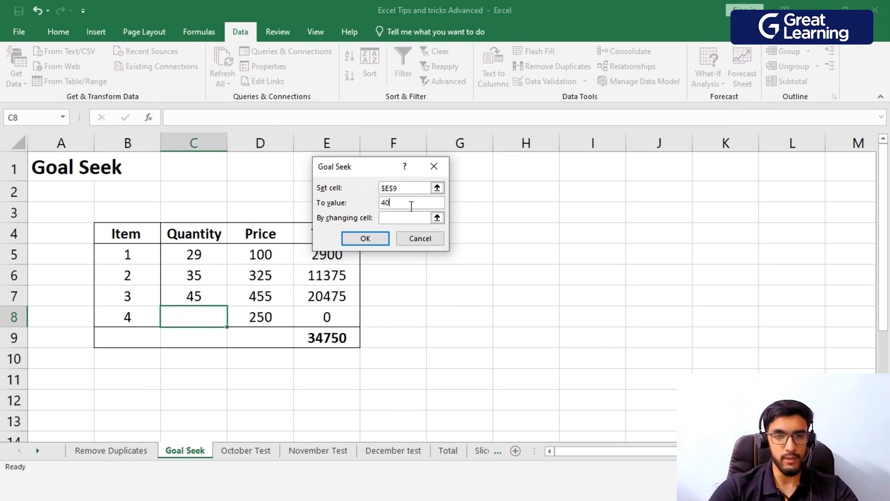
{"action": "type", "text": "000"}
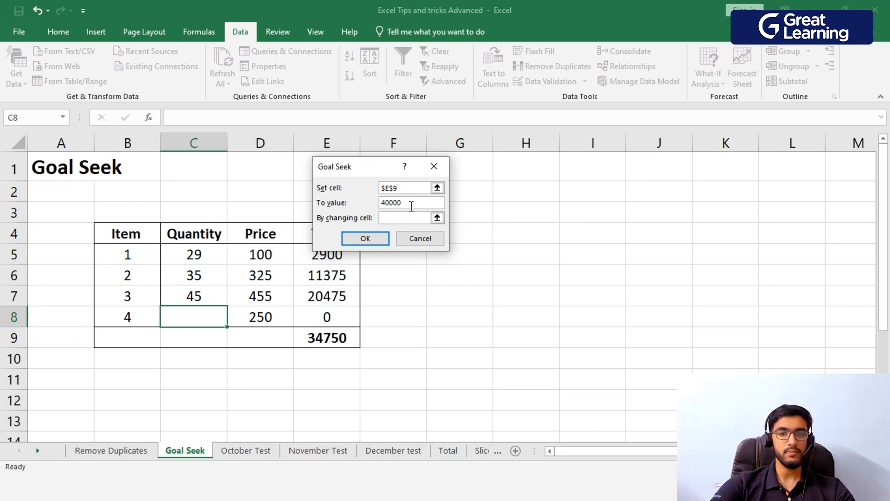
{"action": "left_click", "coordinate": [418, 218]}
{"action": "left_click", "coordinate": [202, 316]}
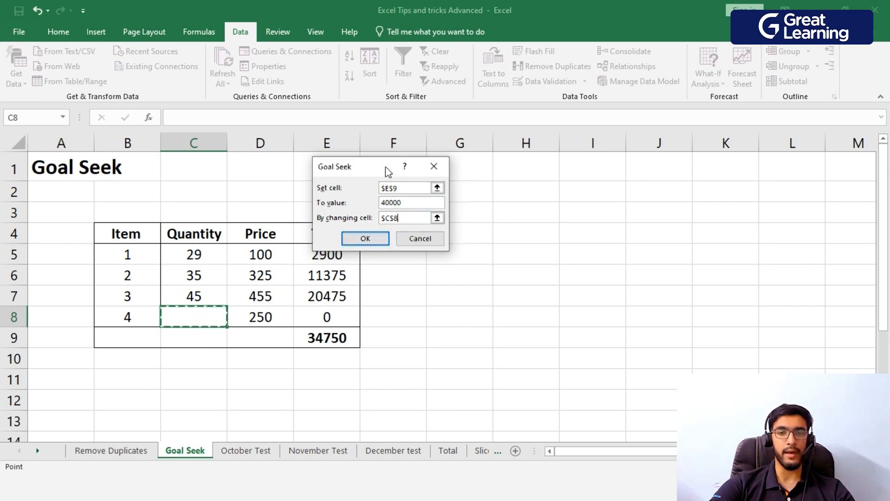
{"action": "left_click_drag", "start_coordinate": [383, 167], "coordinate": [513, 180]}
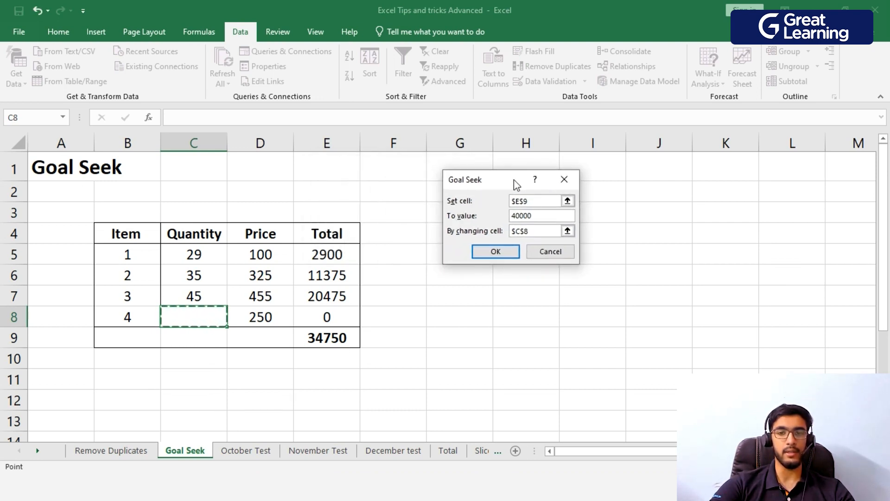
{"action": "left_click", "coordinate": [497, 252]}
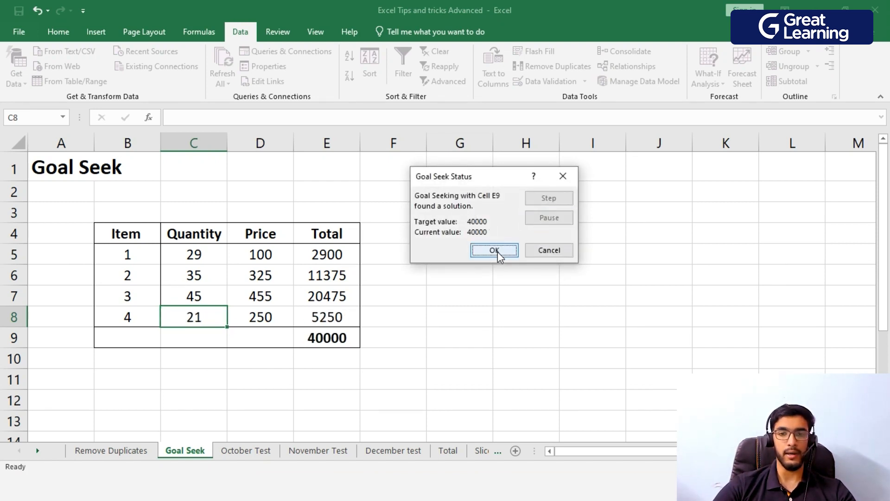
{"action": "left_click", "coordinate": [497, 252]}
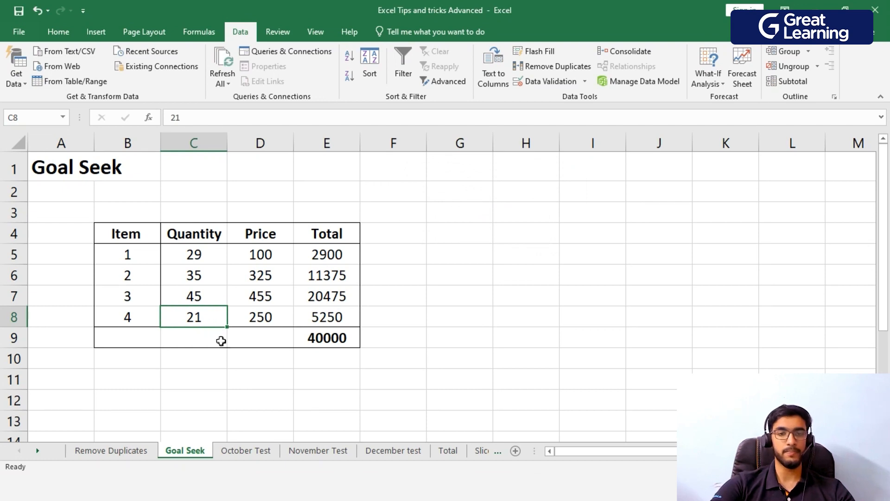
{"action": "left_click", "coordinate": [237, 360]}
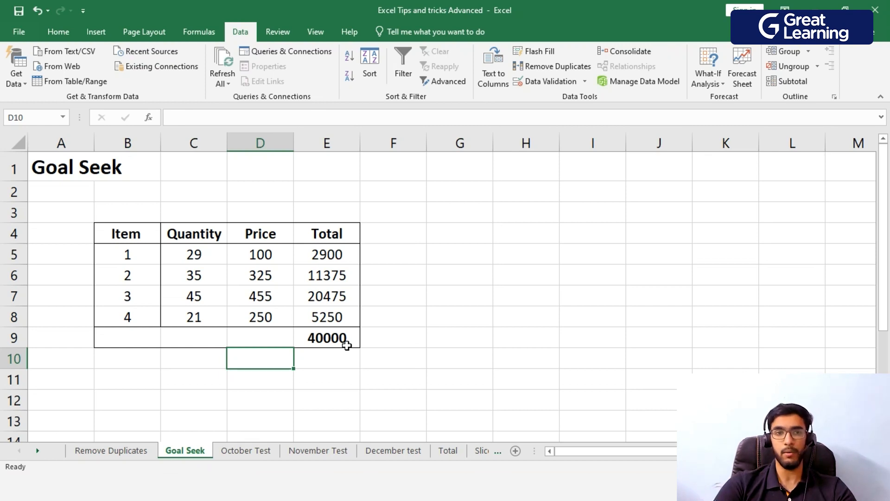
Review the score tables on the October Test, November Test and December test worksheets.
{"action": "left_click", "coordinate": [259, 455]}
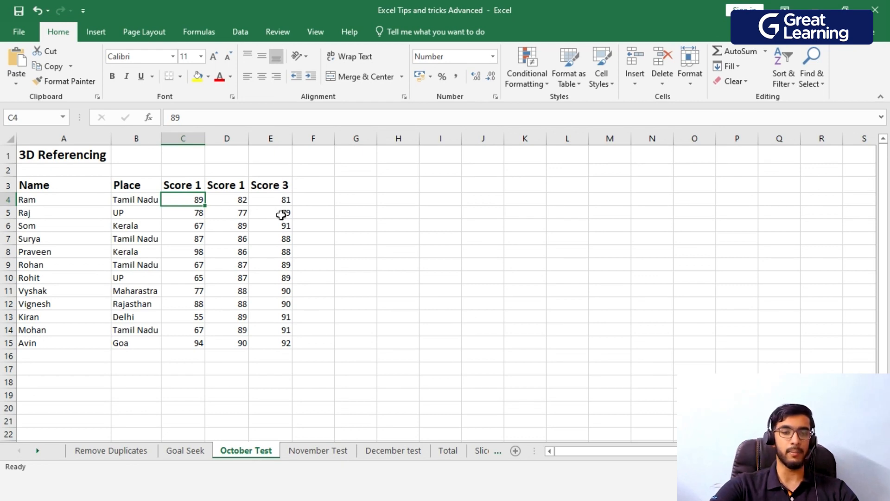
{"action": "left_click", "coordinate": [310, 452]}
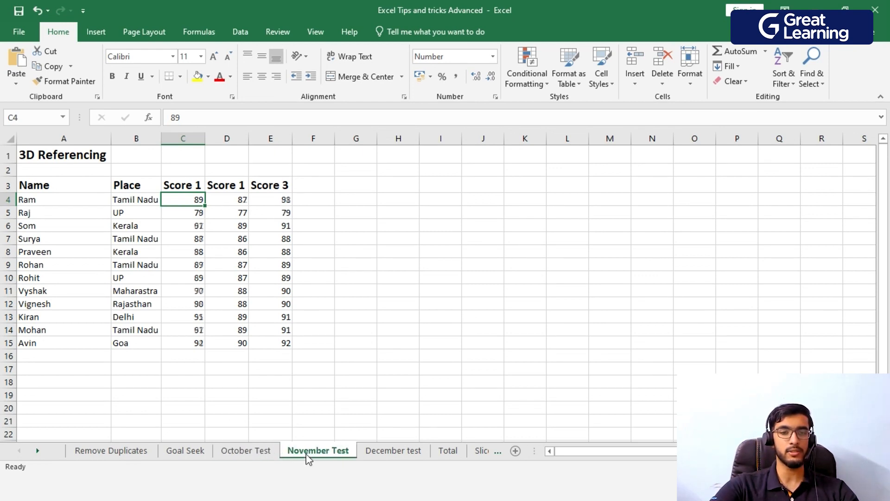
{"action": "left_click", "coordinate": [399, 455]}
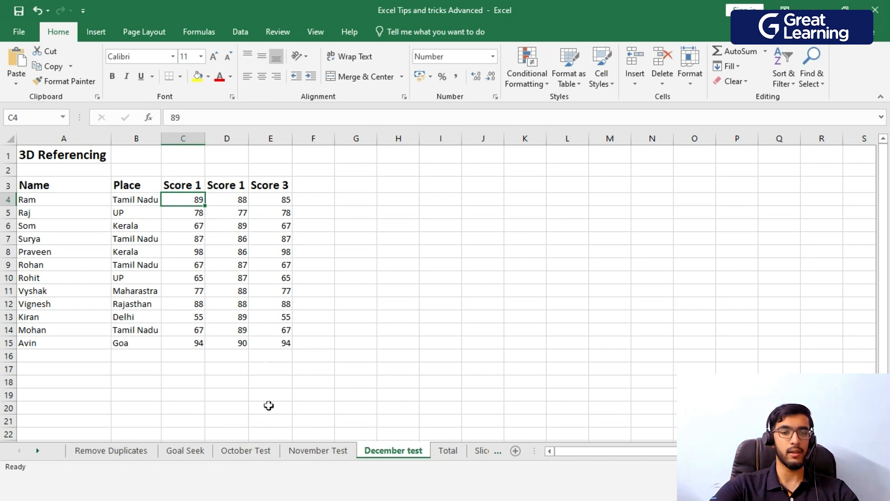
{"action": "left_click", "coordinate": [255, 452]}
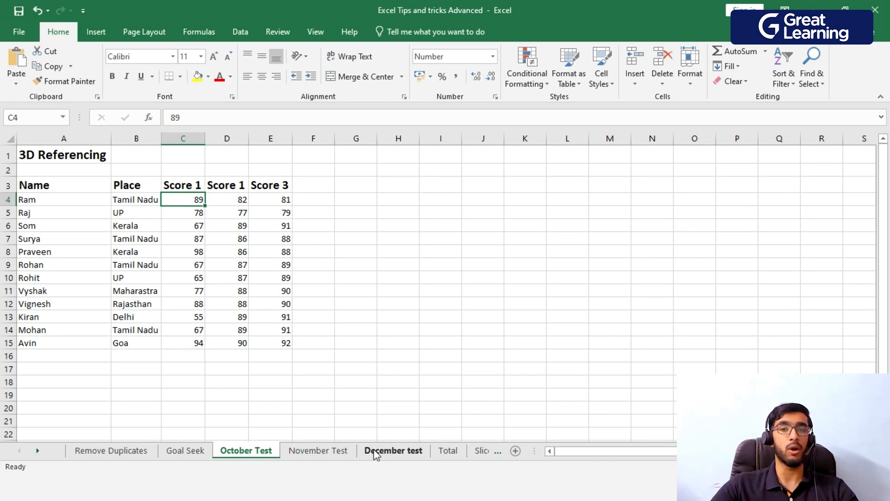
On the Total worksheet, enter the 3D formula =SUM('October Test:December test'!C4) in cell C4.
{"action": "left_click", "coordinate": [444, 458]}
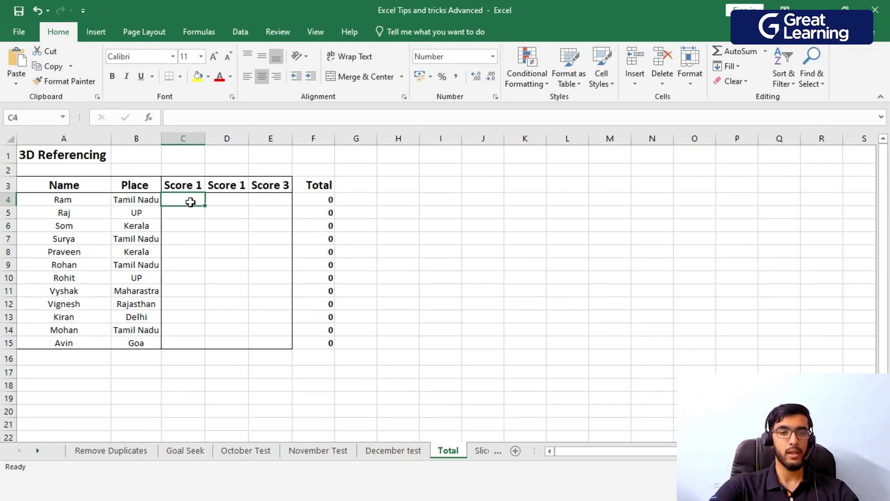
{"action": "left_click", "coordinate": [187, 227]}
{"action": "left_click", "coordinate": [192, 199]}
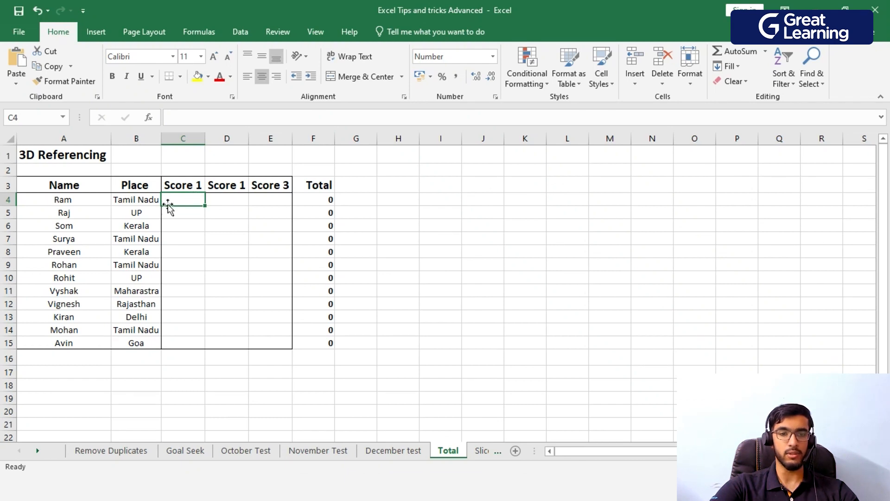
{"action": "left_click", "coordinate": [734, 52]}
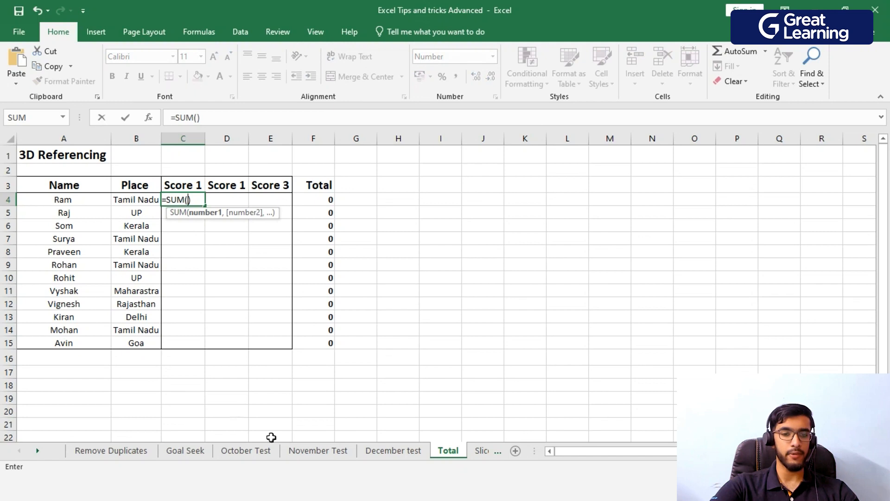
{"action": "left_click", "coordinate": [246, 450]}
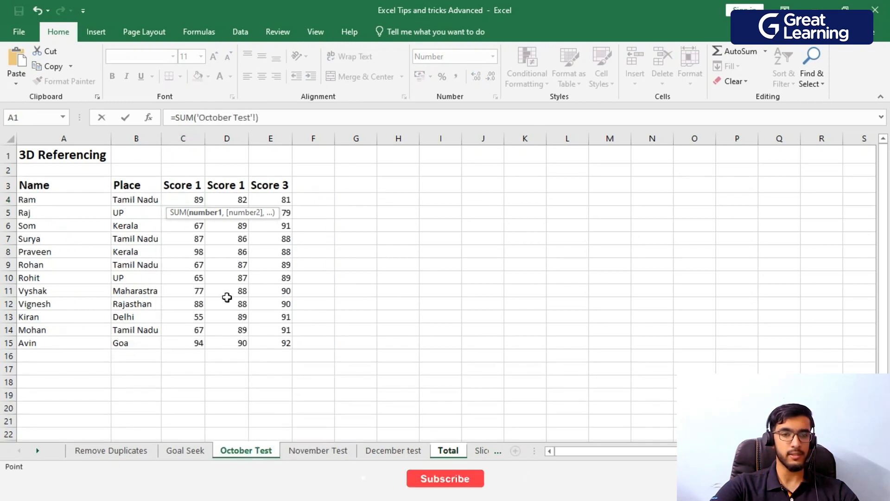
{"action": "left_click", "coordinate": [186, 204]}
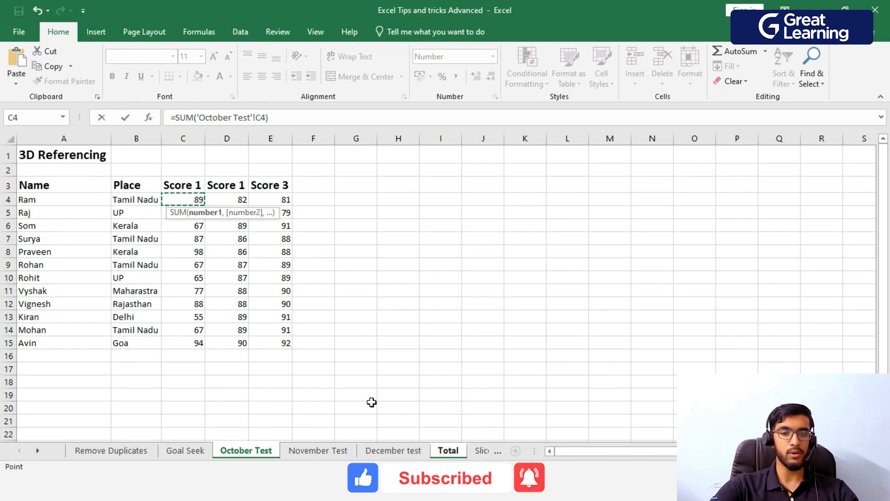
{"action": "left_click", "coordinate": [397, 451], "text": "shift"}
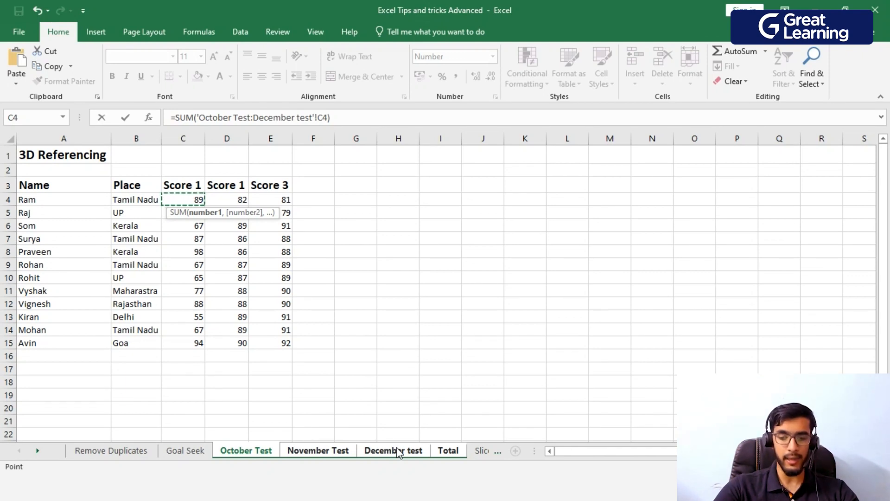
{"action": "key", "text": "Return"}
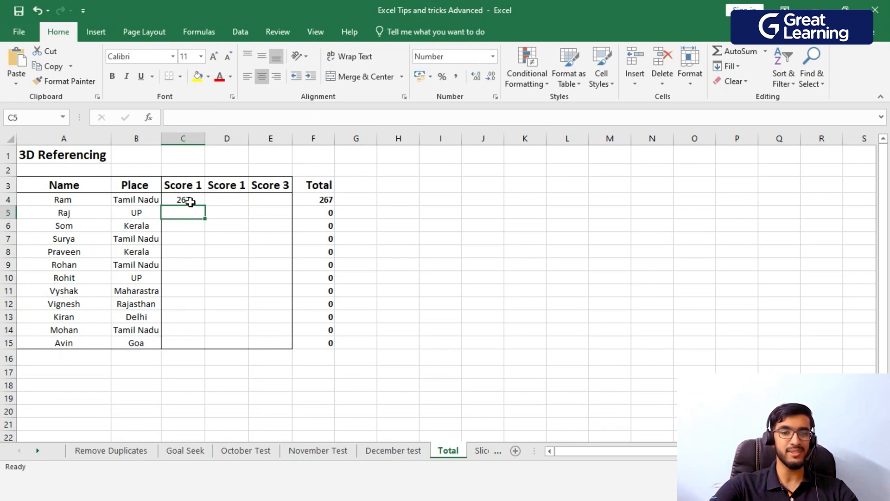
Check C4 on the three monthly test sheets against a trial sum =89+89+89 in I5 of the Total sheet, and clear I5 again.
{"action": "left_click", "coordinate": [268, 452]}
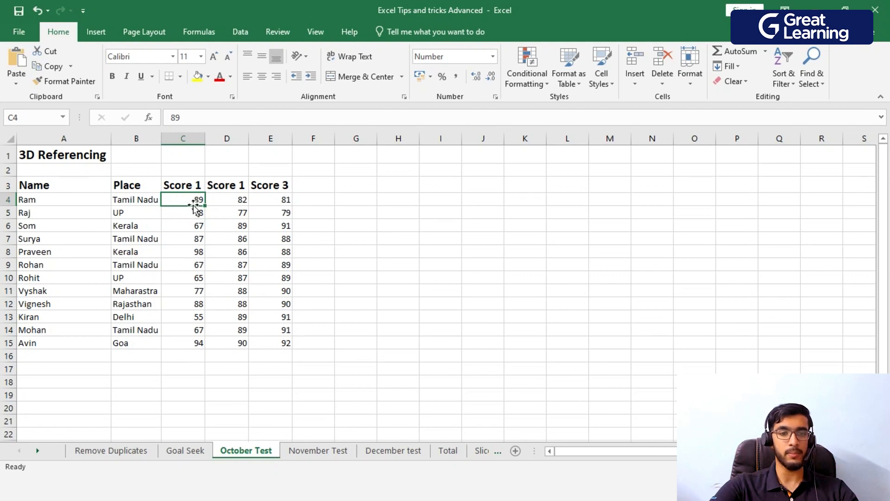
{"action": "left_click", "coordinate": [324, 452]}
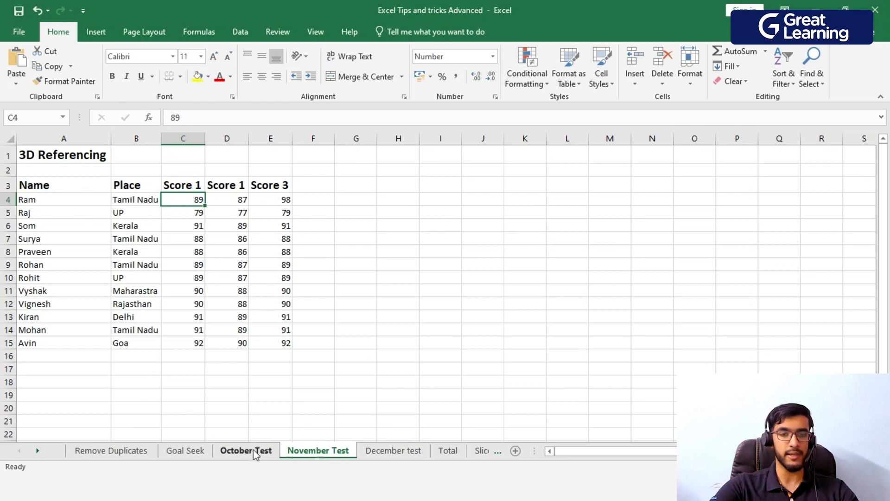
{"action": "left_click", "coordinate": [409, 450]}
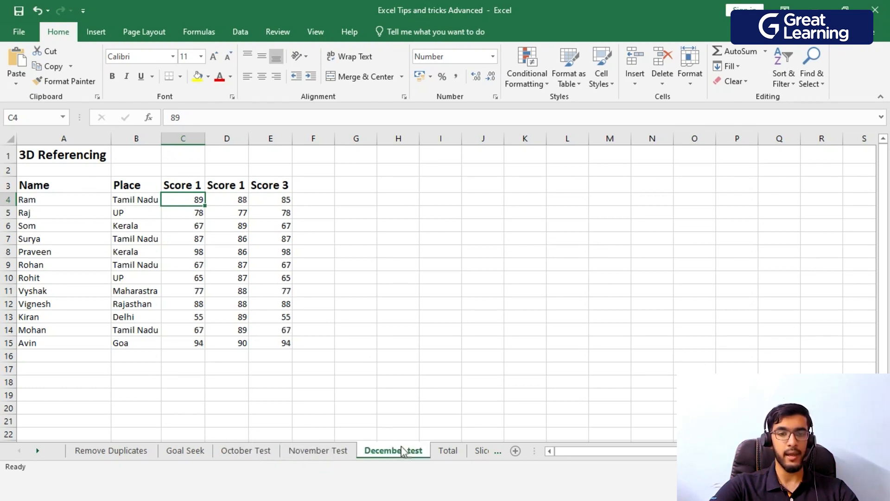
{"action": "left_click", "coordinate": [448, 451]}
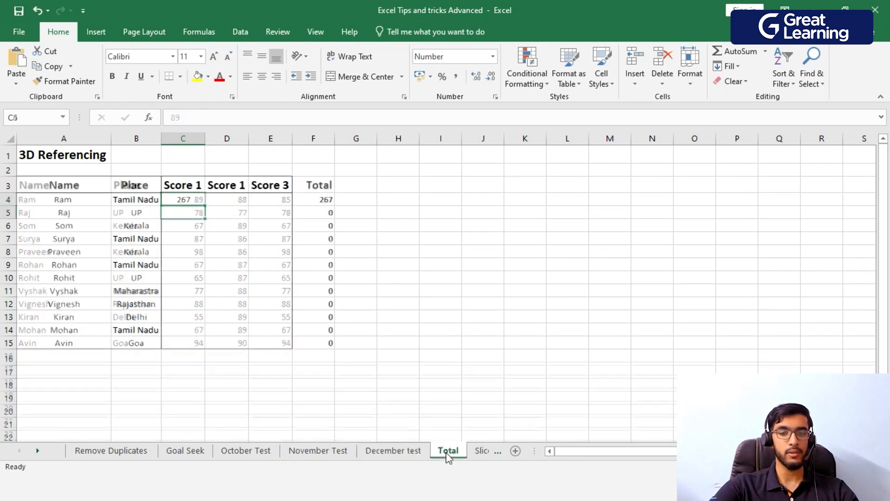
{"action": "left_click", "coordinate": [446, 212]}
{"action": "type", "text": "="}
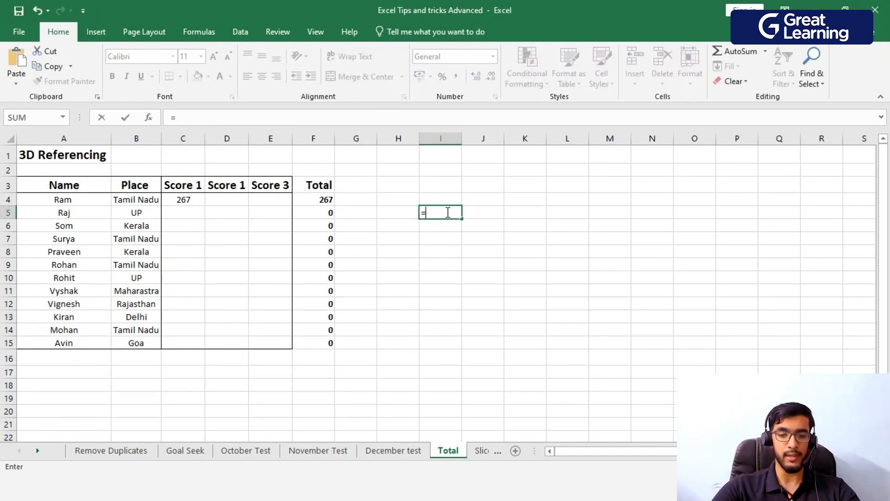
{"action": "type", "text": "89"}
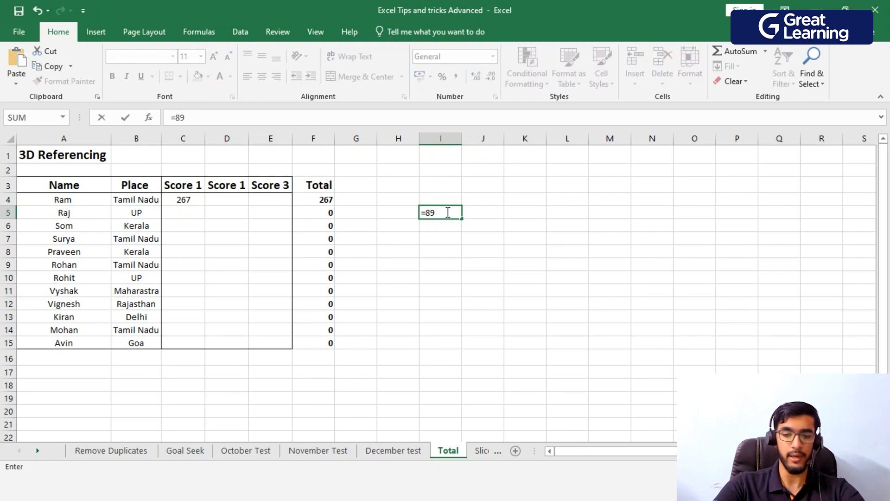
{"action": "type", "text": "+89+89"}
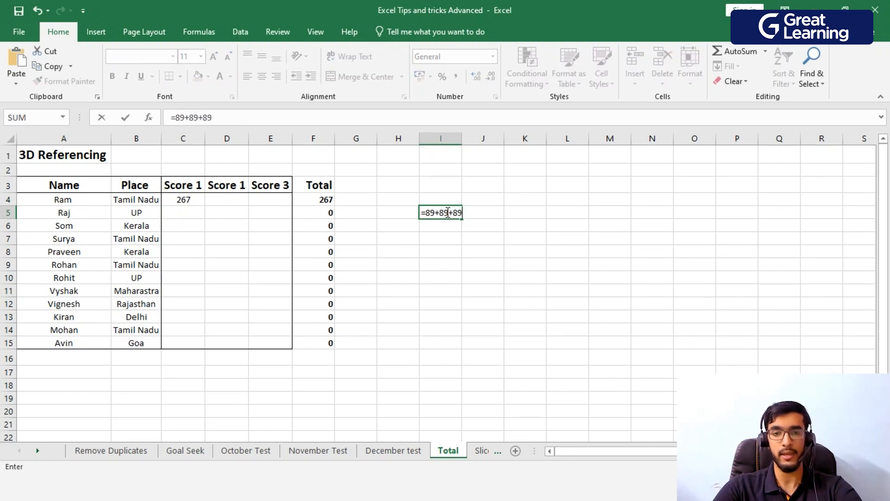
{"action": "key", "text": "Return"}
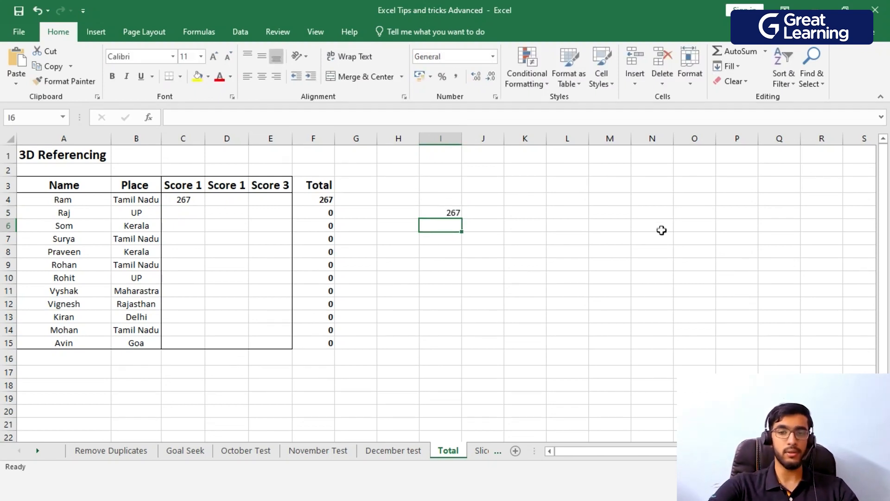
{"action": "left_click", "coordinate": [451, 213]}
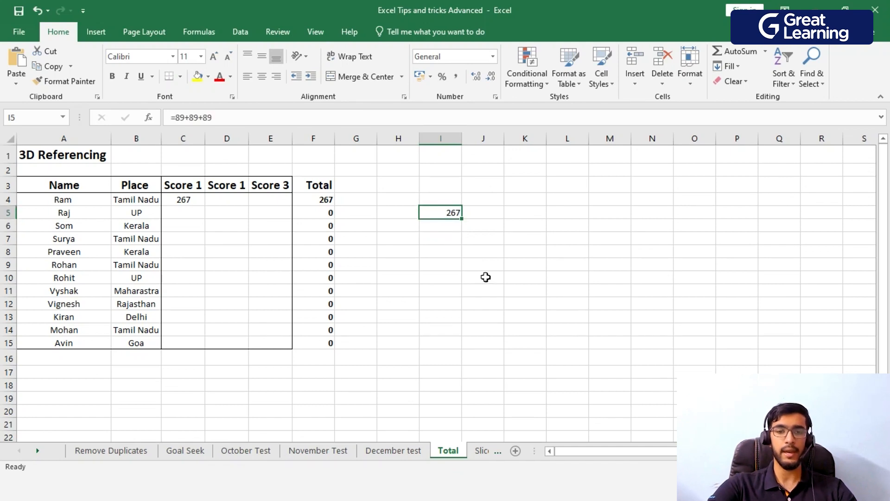
{"action": "key", "text": "Delete"}
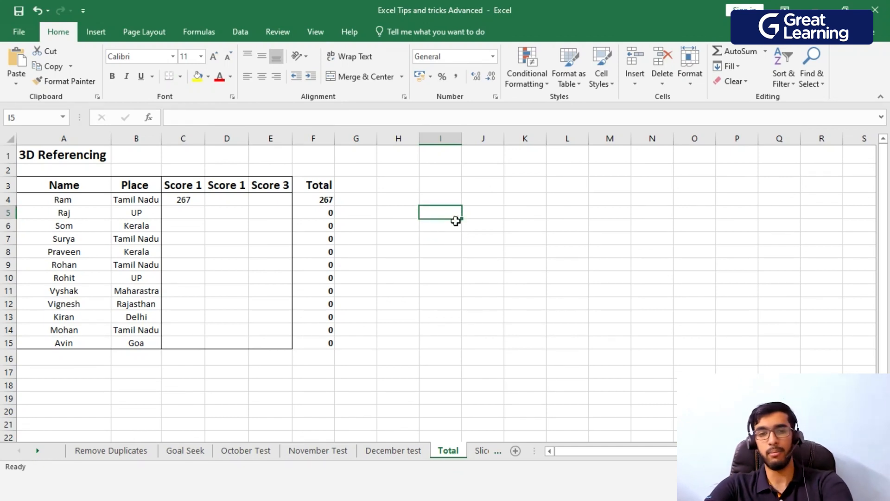
Fill the 3D sum formula from C4 down to C15 and across to column E on the Total worksheet.
{"action": "left_click", "coordinate": [195, 202]}
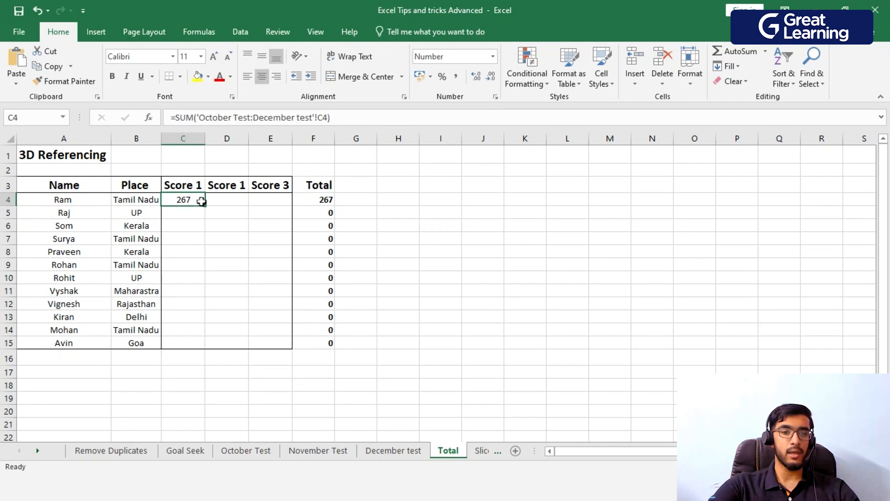
{"action": "left_click_drag", "start_coordinate": [205, 206], "coordinate": [206, 351]}
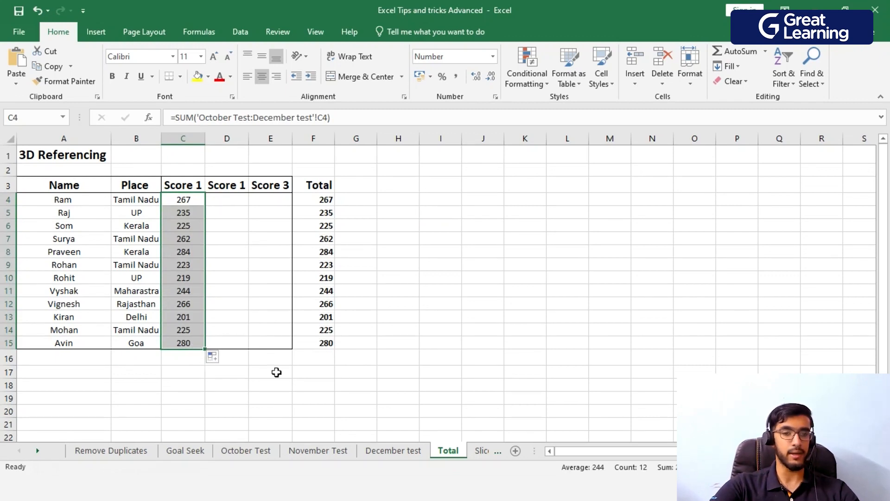
{"action": "left_click_drag", "start_coordinate": [208, 349], "coordinate": [273, 350]}
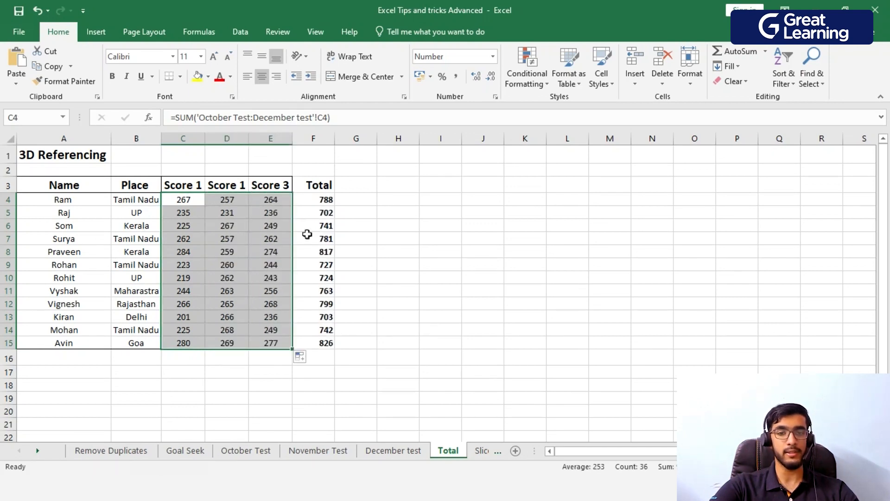
{"action": "left_click", "coordinate": [376, 200]}
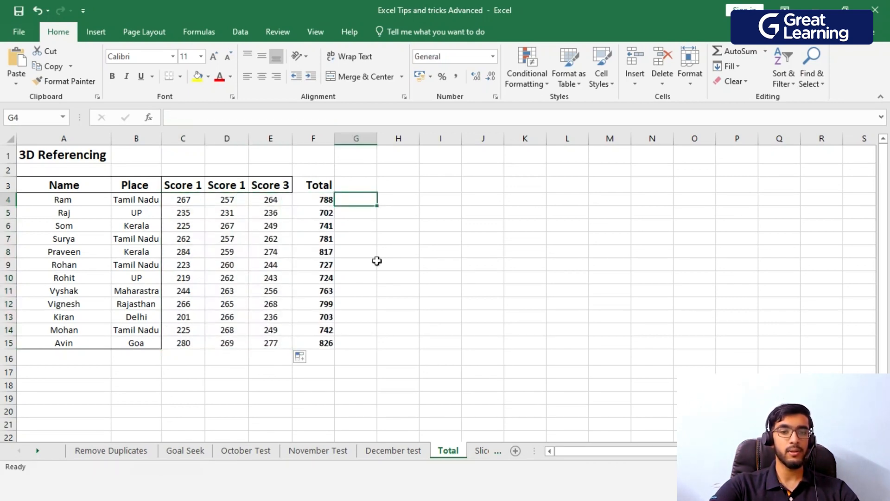
{"action": "left_click", "coordinate": [443, 332]}
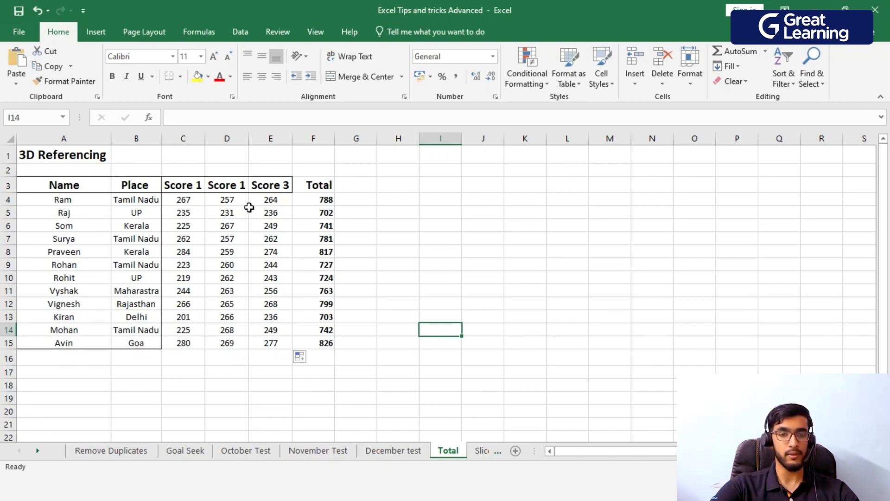
Correct the header in cell D3 of the Total worksheet to Score 2.
{"action": "left_click", "coordinate": [242, 188]}
{"action": "double_click", "coordinate": [242, 187]}
{"action": "key", "text": "BackSpace"}
{"action": "type", "text": "2"}
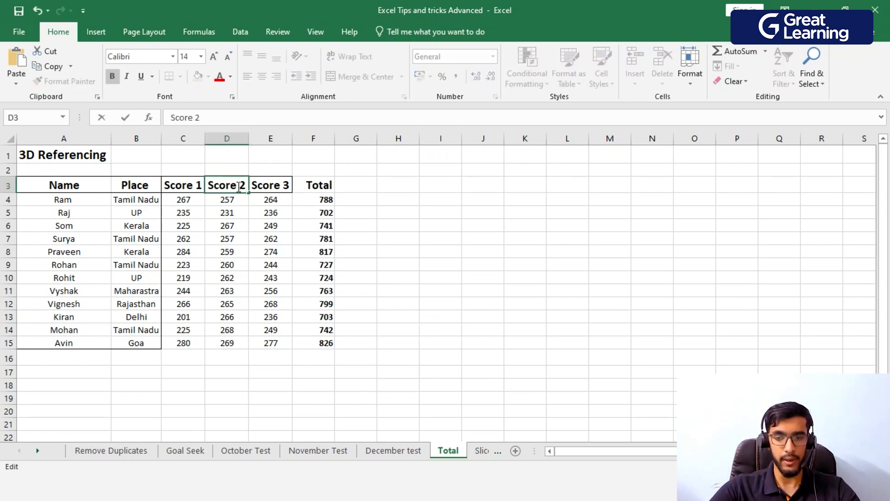
{"action": "key", "text": "Return"}
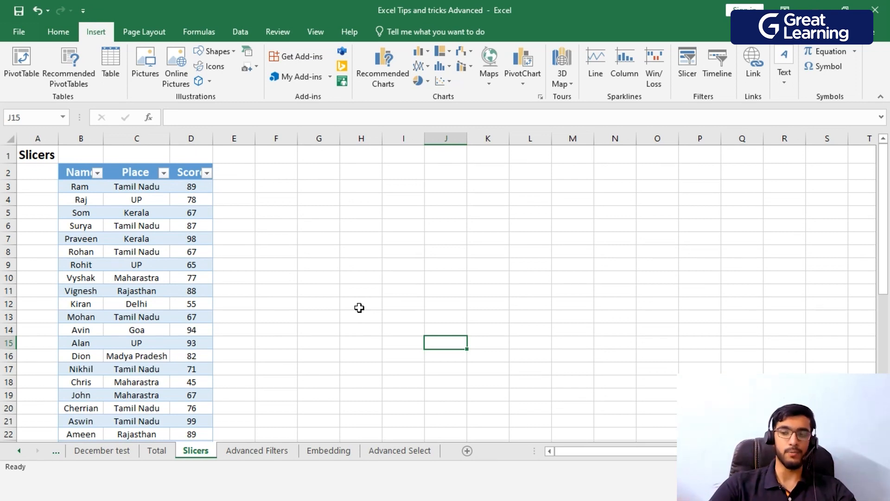
Look through the name, place and score table on the Slicers worksheet.
{"action": "scroll", "coordinate": [278, 273], "scroll_direction": "down", "scroll_amount": 1}
{"action": "scroll", "coordinate": [244, 257], "scroll_direction": "up", "scroll_amount": 1}
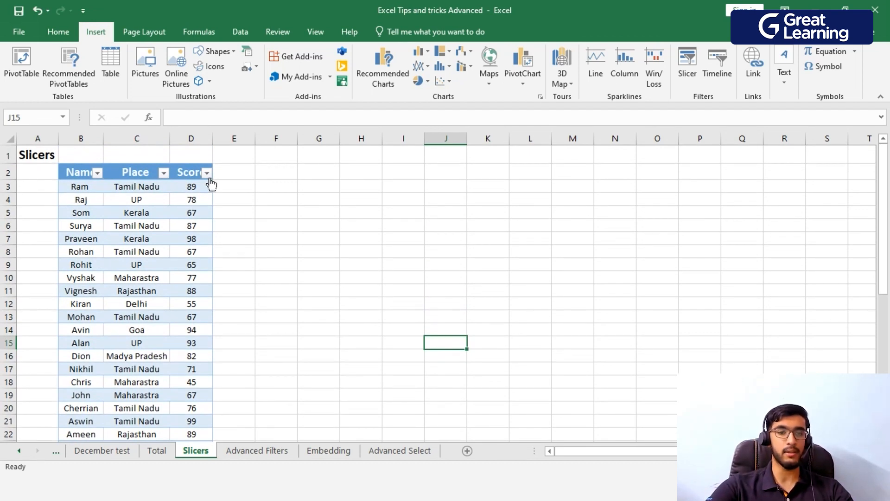
{"action": "scroll", "coordinate": [550, 327], "scroll_direction": "down", "scroll_amount": 1}
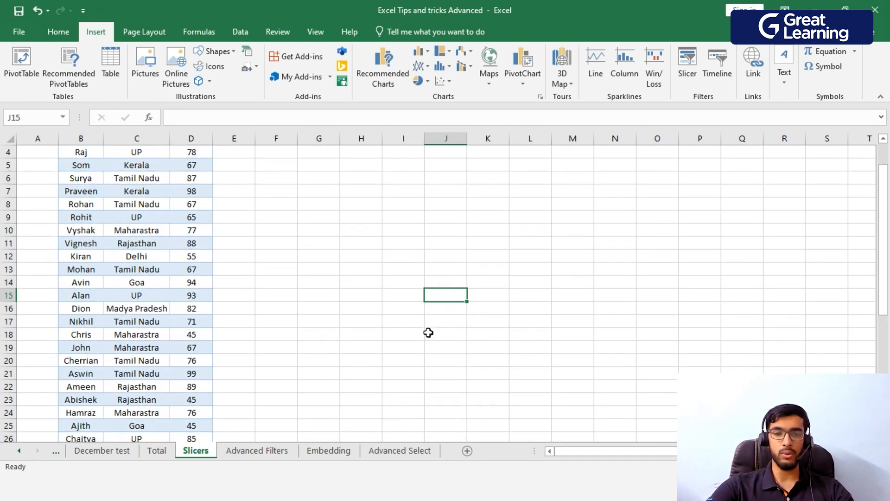
{"action": "scroll", "coordinate": [428, 330], "scroll_direction": "up", "scroll_amount": 1}
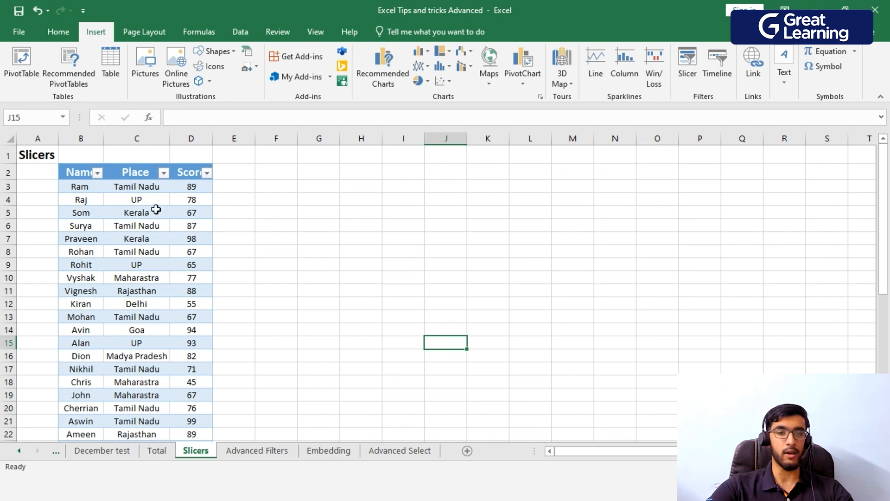
{"action": "scroll", "coordinate": [146, 305], "scroll_direction": "down", "scroll_amount": 1}
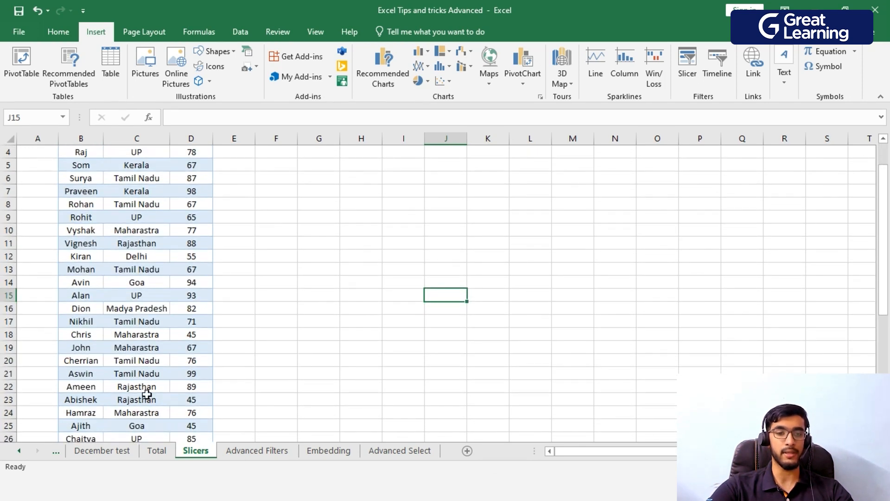
{"action": "scroll", "coordinate": [146, 393], "scroll_direction": "down", "scroll_amount": 1}
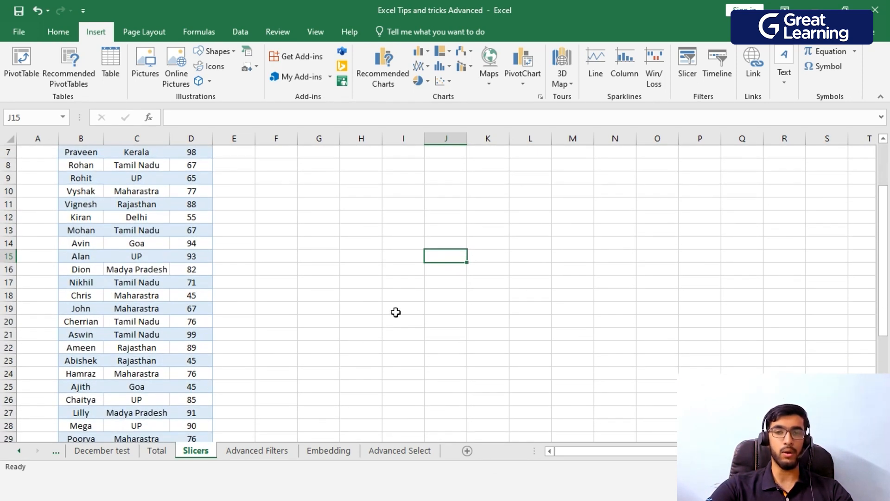
{"action": "scroll", "coordinate": [383, 395], "scroll_direction": "up", "scroll_amount": 2}
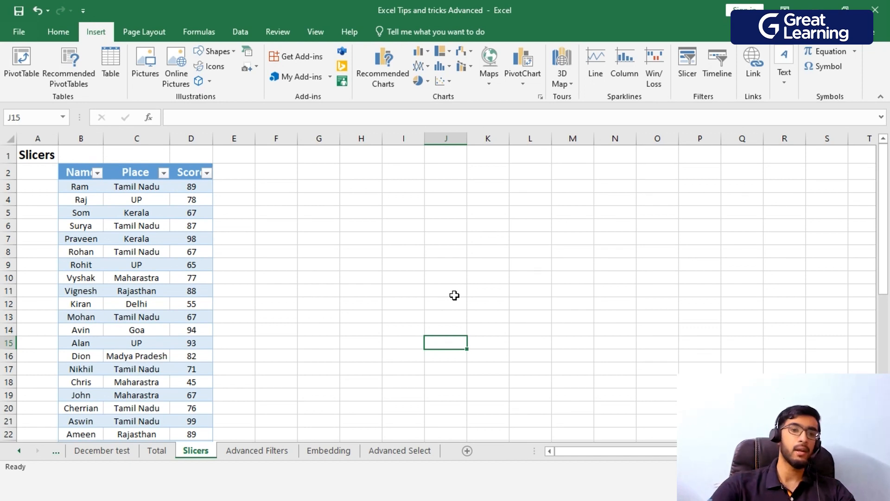
Insert slicers for Place and Score from the whole table B2:D42, and position the Score slicer to the right of the Place slicer.
{"action": "left_click_drag", "start_coordinate": [74, 172], "coordinate": [196, 414]}
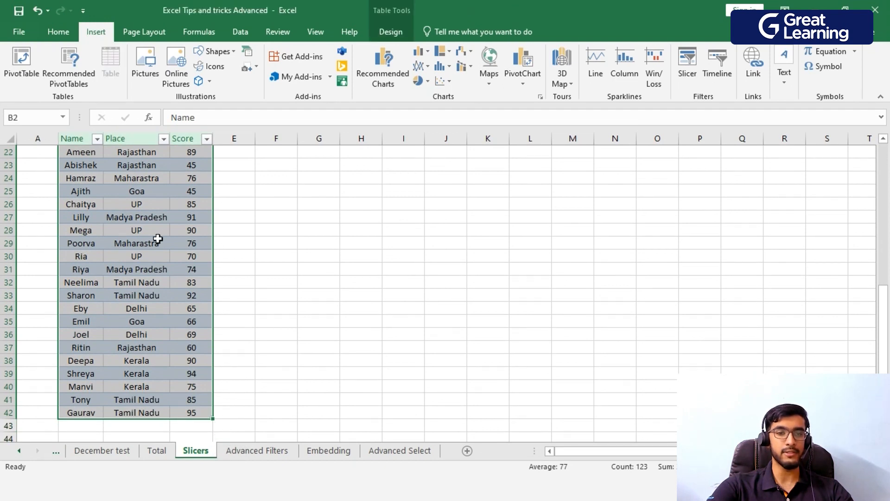
{"action": "scroll", "coordinate": [158, 236], "scroll_direction": "up", "scroll_amount": 7}
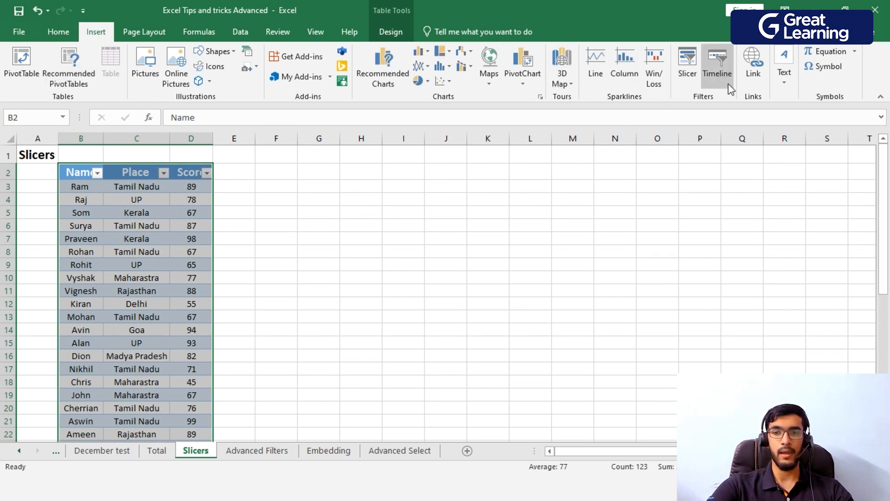
{"action": "left_click", "coordinate": [690, 68]}
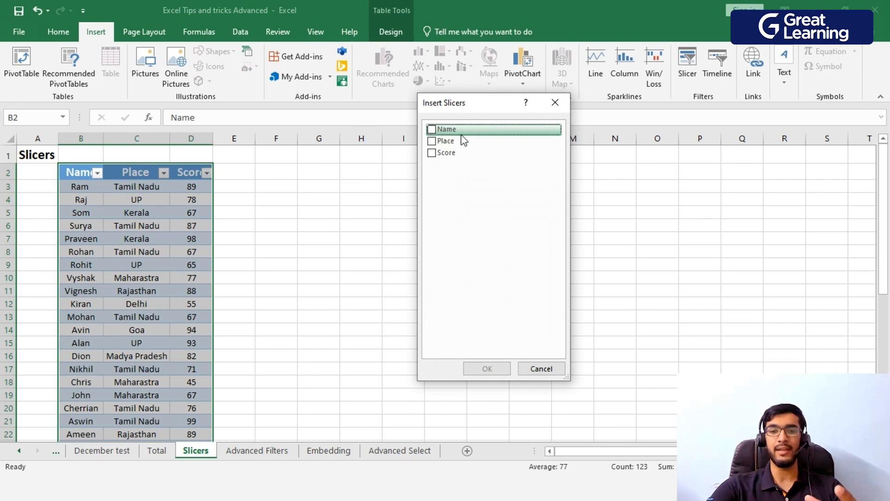
{"action": "left_click", "coordinate": [437, 143]}
{"action": "left_click", "coordinate": [433, 153]}
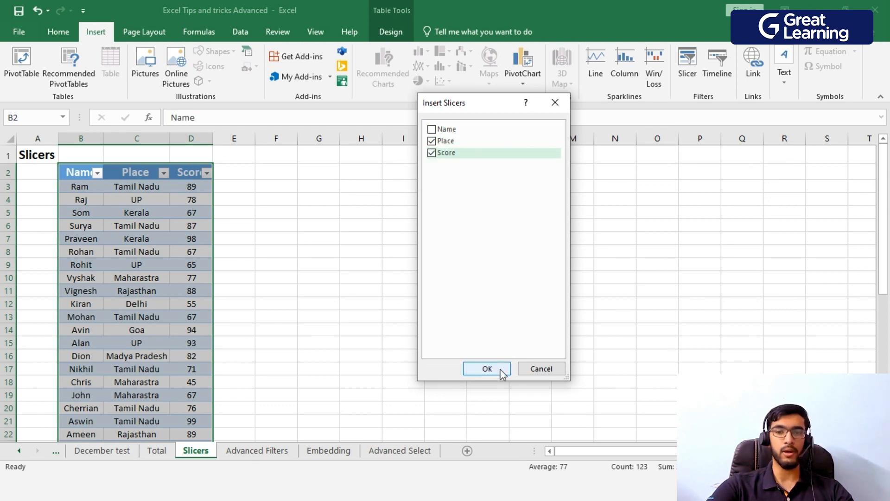
{"action": "left_click", "coordinate": [487, 369]}
{"action": "left_click_drag", "start_coordinate": [455, 237], "coordinate": [602, 206]}
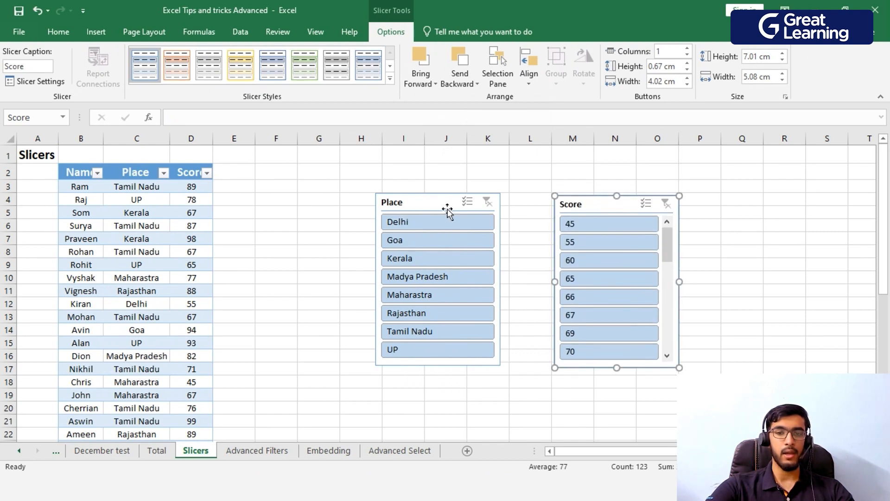
Filter the table with the Place slicer by Tamil Nadu, Delhi, Kerala, Madya Pradesh, Rajasthan and Maharastra one at a time, and clear the Place filter.
{"action": "scroll", "coordinate": [438, 301], "scroll_direction": "down", "scroll_amount": 1}
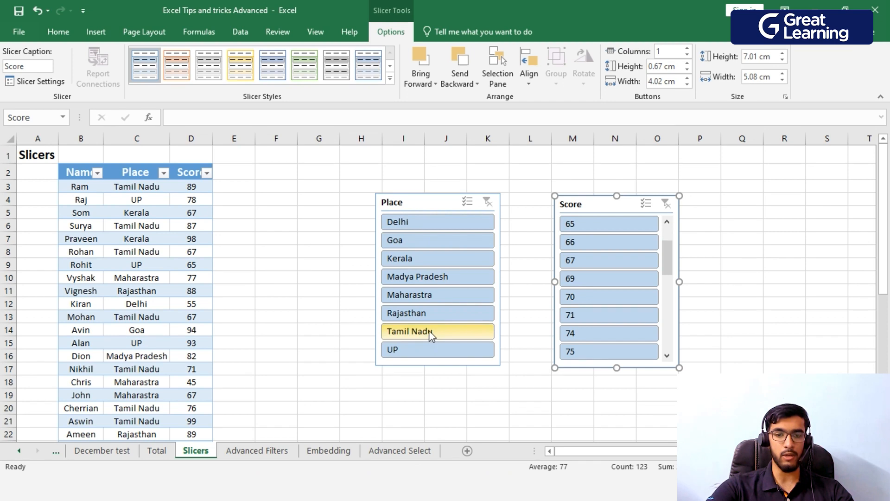
{"action": "left_click", "coordinate": [430, 330]}
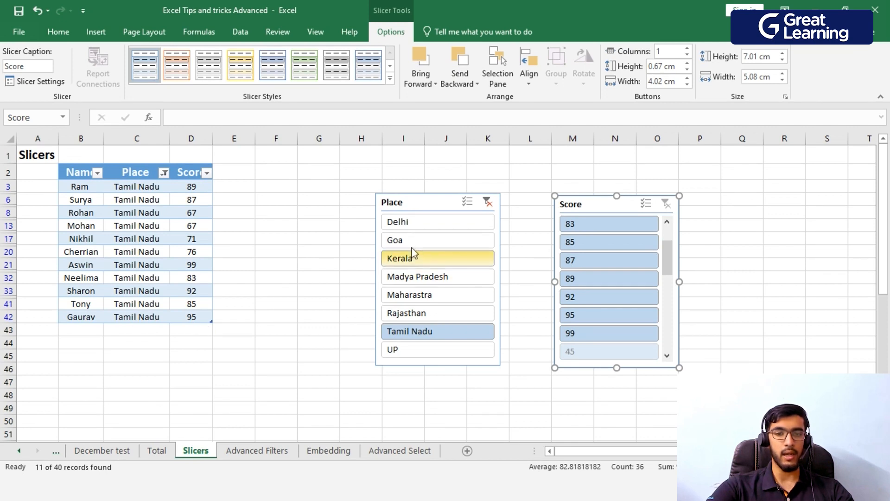
{"action": "left_click", "coordinate": [419, 229]}
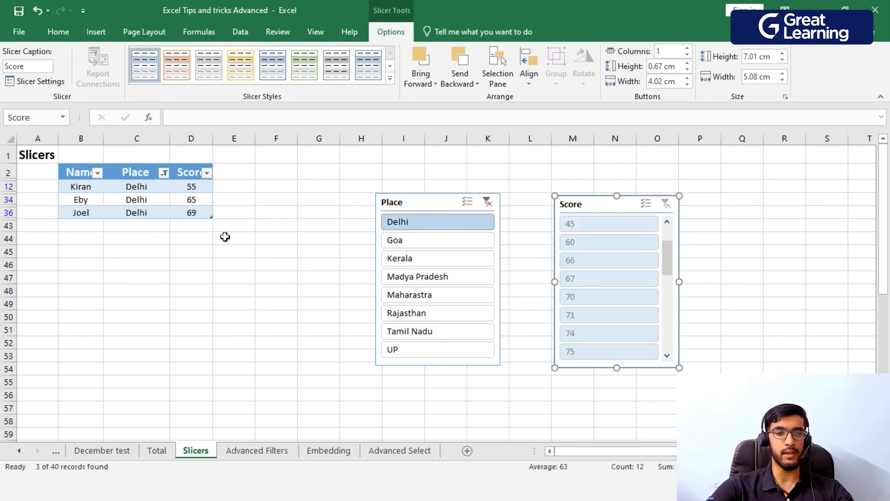
{"action": "left_click", "coordinate": [432, 259]}
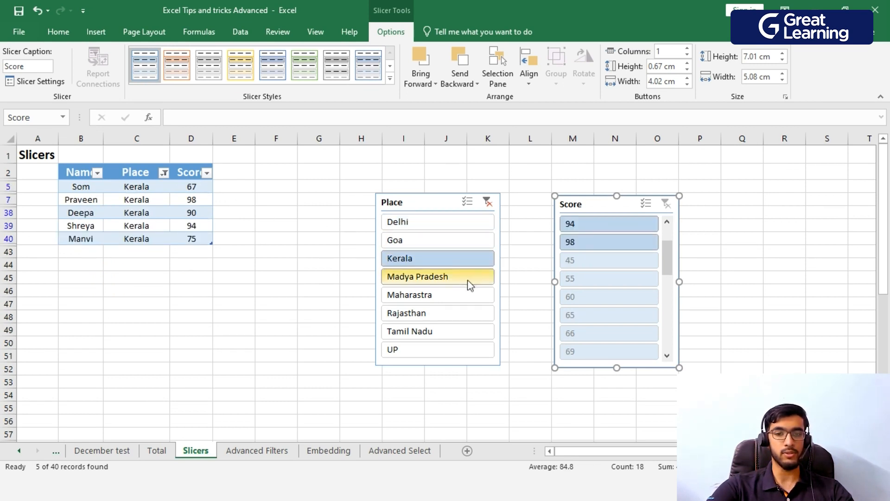
{"action": "left_click", "coordinate": [440, 276]}
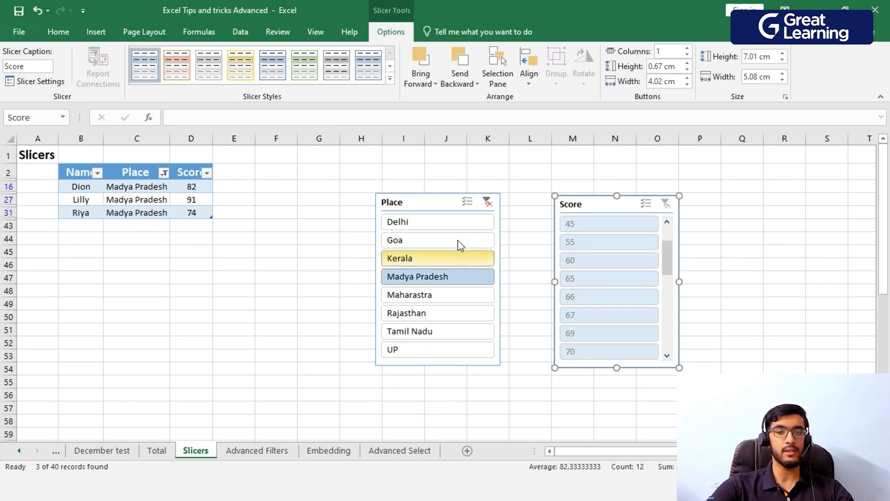
{"action": "left_click", "coordinate": [441, 312]}
{"action": "left_click", "coordinate": [446, 298]}
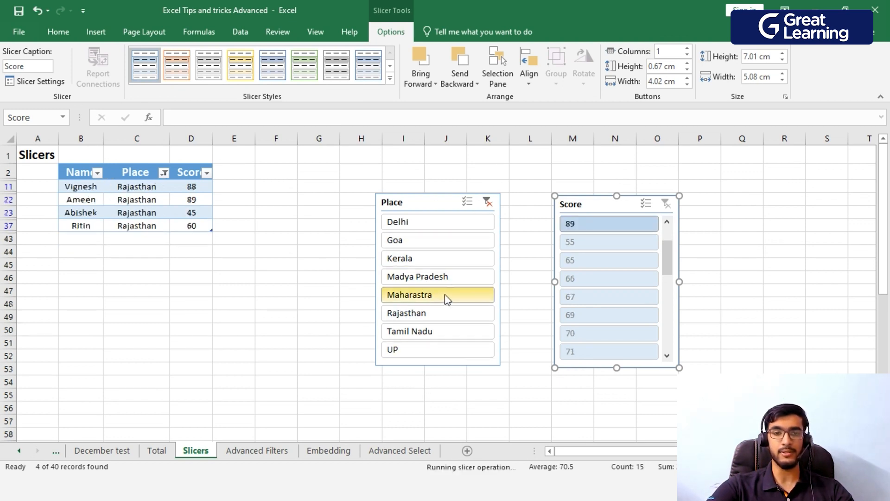
{"action": "left_click", "coordinate": [460, 258]}
{"action": "left_click", "coordinate": [461, 221]}
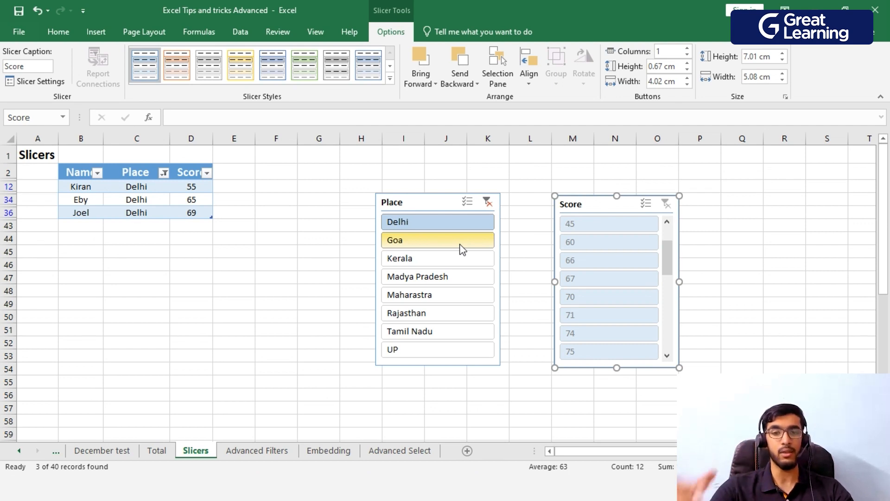
{"action": "left_click", "coordinate": [487, 202]}
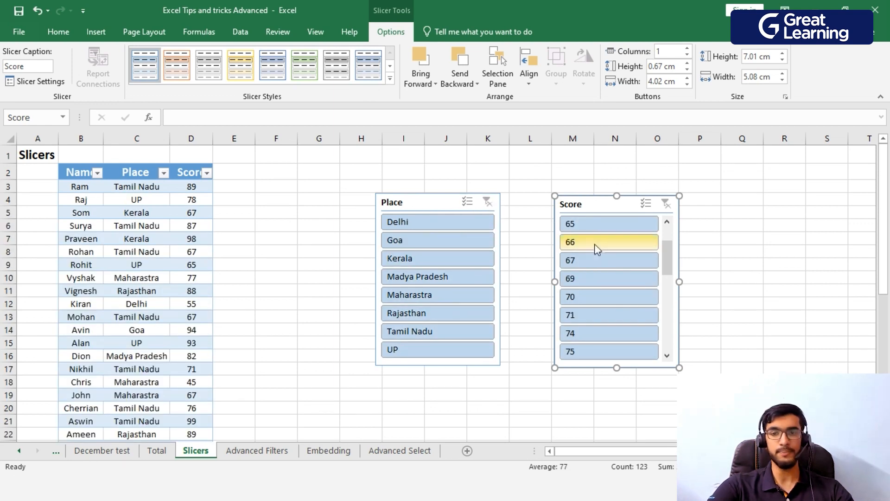
Filter the table with the Score slicer by 99, 98 and 95 in turn, ending with 94 selected.
{"action": "scroll", "coordinate": [610, 284], "scroll_direction": "down", "scroll_amount": 5}
{"action": "scroll", "coordinate": [612, 300], "scroll_direction": "down", "scroll_amount": 1}
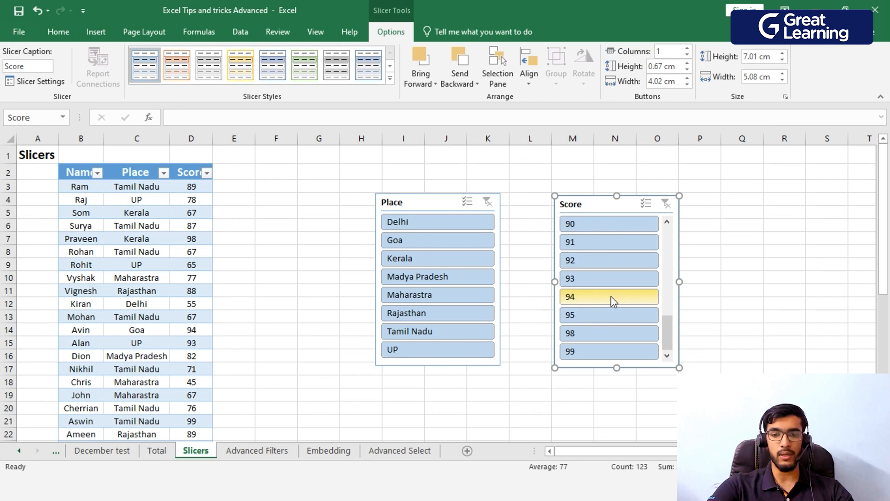
{"action": "left_click", "coordinate": [610, 352]}
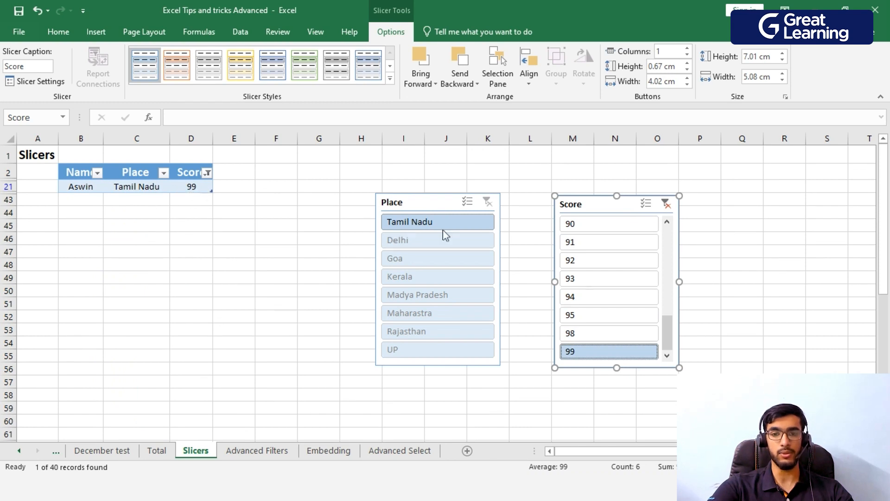
{"action": "left_click", "coordinate": [597, 336]}
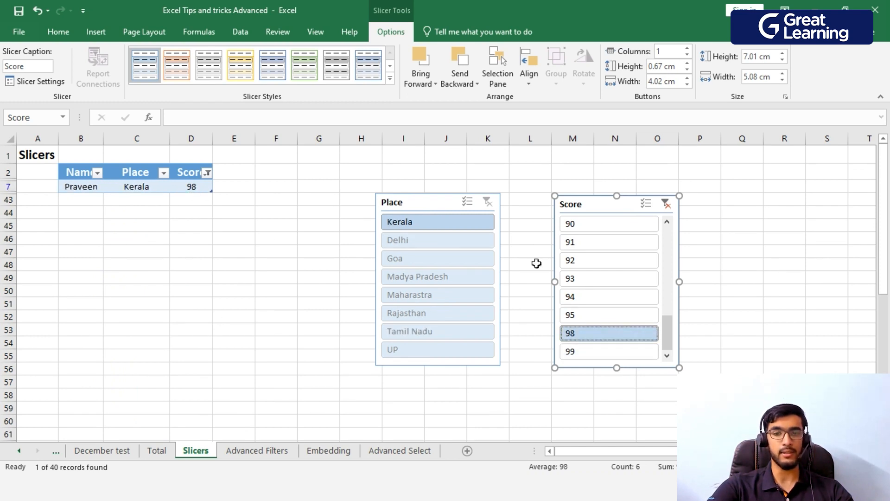
{"action": "left_click", "coordinate": [597, 320]}
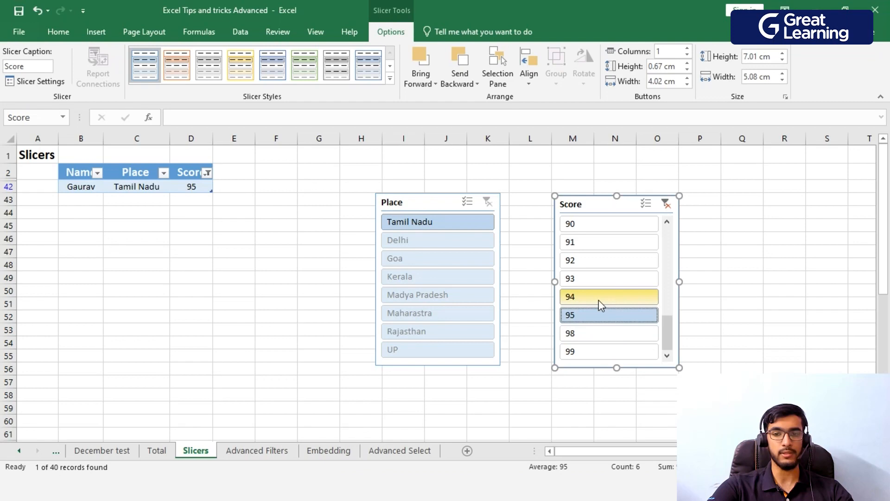
{"action": "left_click", "coordinate": [600, 298]}
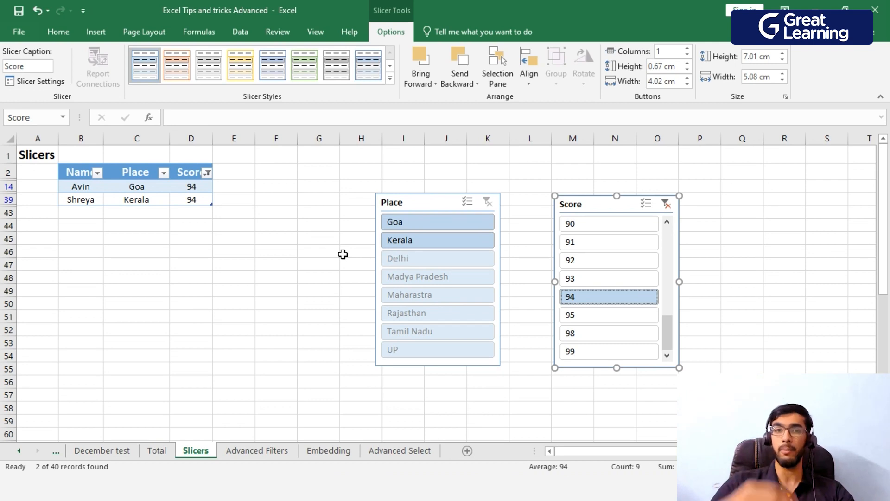
On the Advanced Filters worksheet, copy the header row A3:E3 to the cells starting at I3.
{"action": "key", "text": "ctrl+Page_Down"}
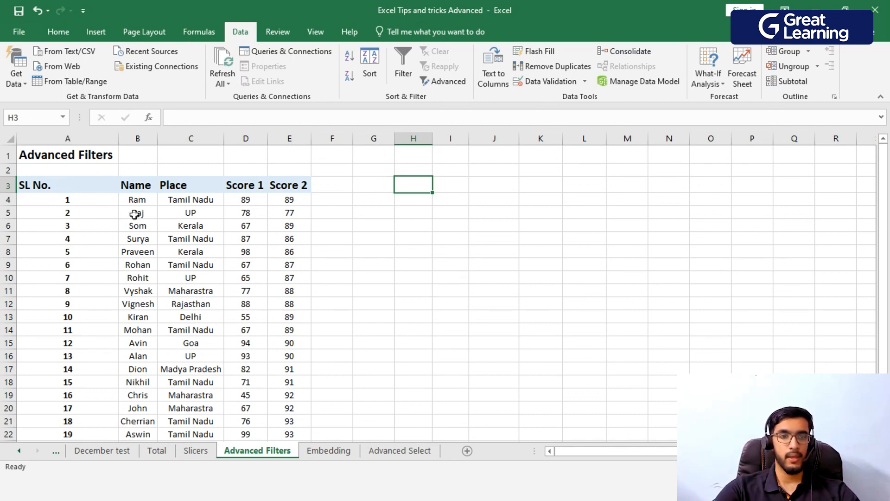
{"action": "scroll", "coordinate": [428, 282], "scroll_direction": "down", "scroll_amount": 1}
{"action": "scroll", "coordinate": [427, 283], "scroll_direction": "up", "scroll_amount": 1}
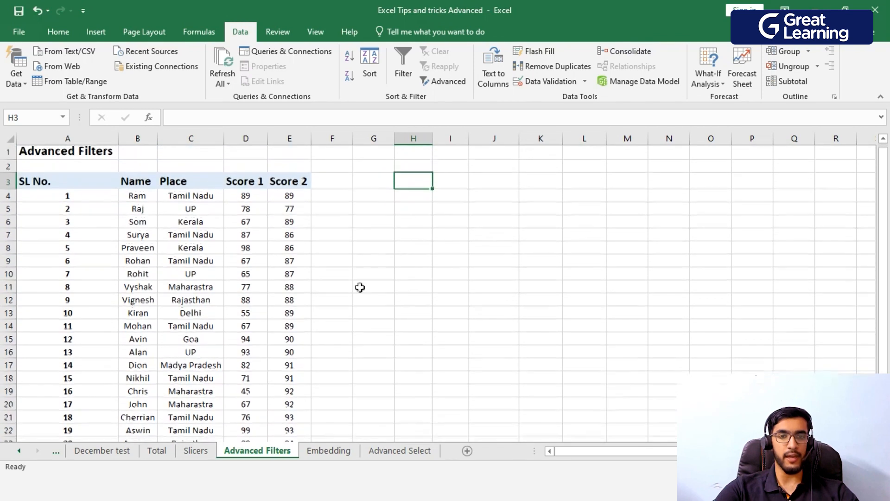
{"action": "left_click_drag", "start_coordinate": [21, 185], "coordinate": [288, 187]}
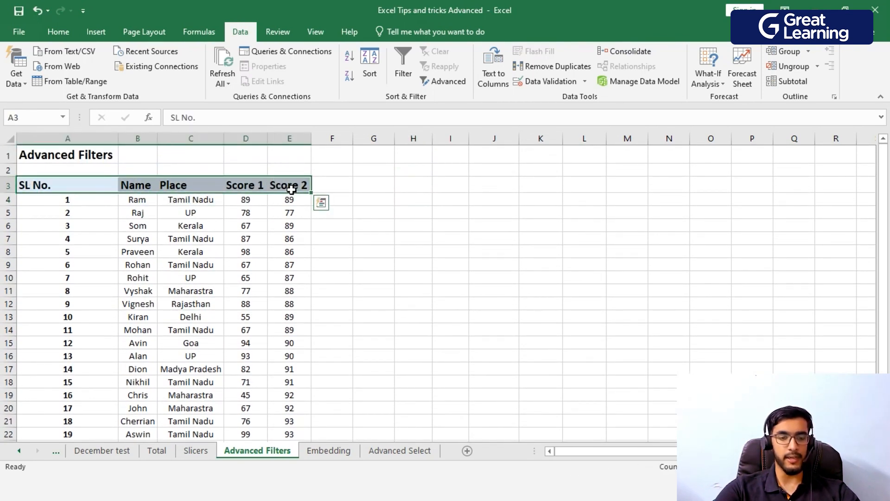
{"action": "key", "text": "ctrl+c"}
{"action": "left_click", "coordinate": [438, 186]}
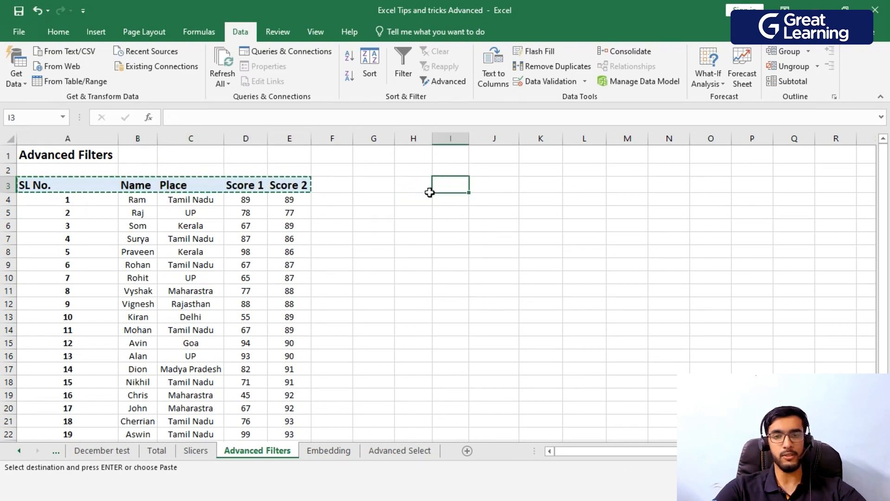
{"action": "key", "text": "ctrl+v"}
{"action": "double_click", "coordinate": [597, 249]}
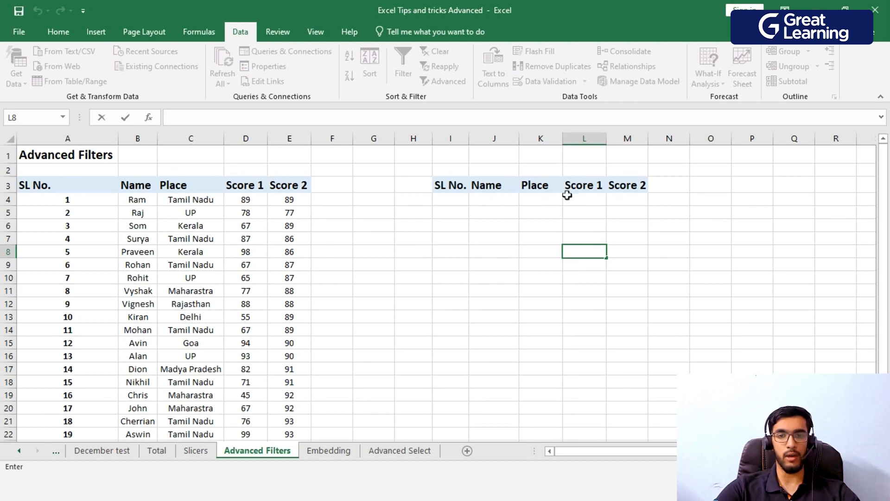
Copy Tamil Nadu from C4 into K4 as the Place criterion and autofit the width of column K.
{"action": "left_click", "coordinate": [538, 202]}
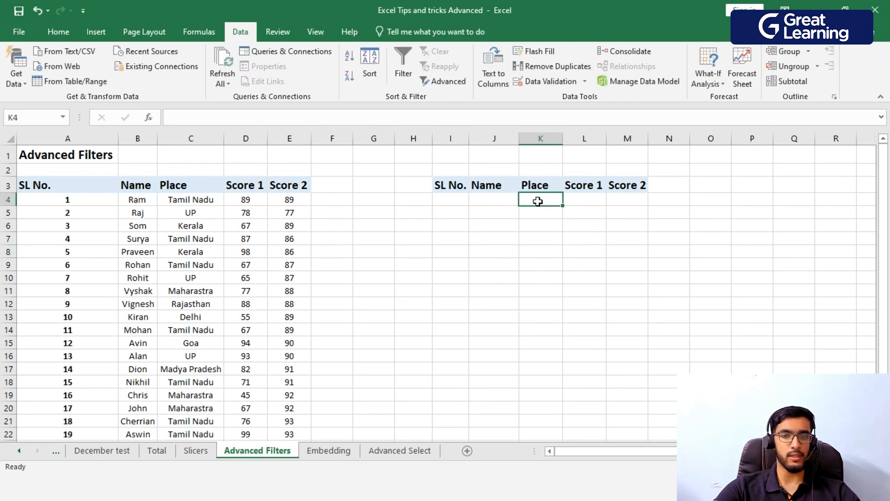
{"action": "left_click", "coordinate": [206, 200]}
{"action": "key", "text": "ctrl+c"}
{"action": "left_click", "coordinate": [536, 198]}
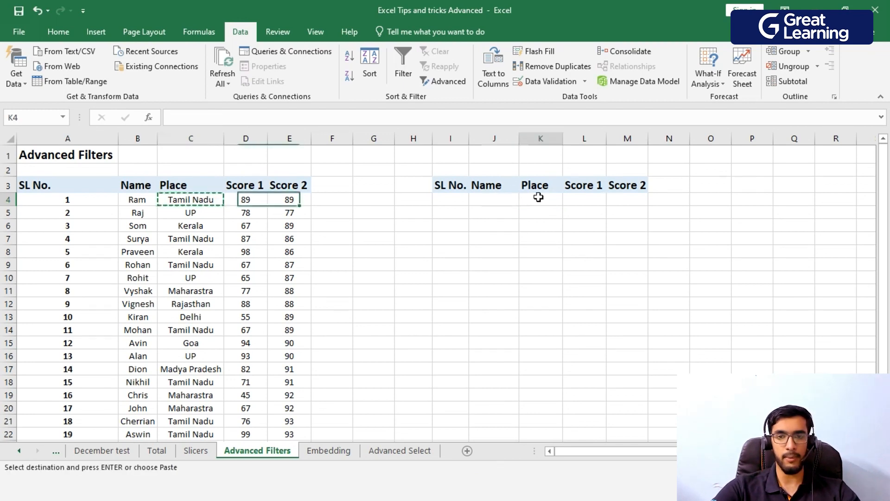
{"action": "key", "text": "ctrl+v"}
{"action": "left_click", "coordinate": [494, 277]}
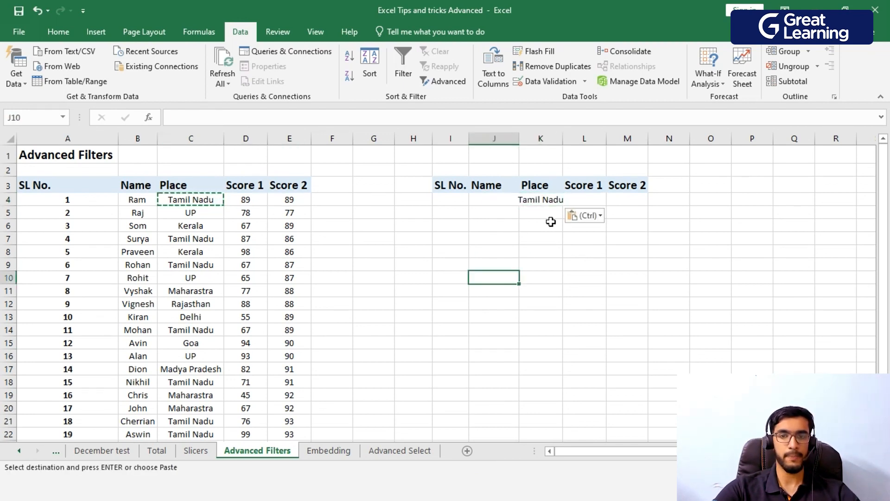
{"action": "double_click", "coordinate": [562, 139]}
{"action": "left_click", "coordinate": [554, 264]}
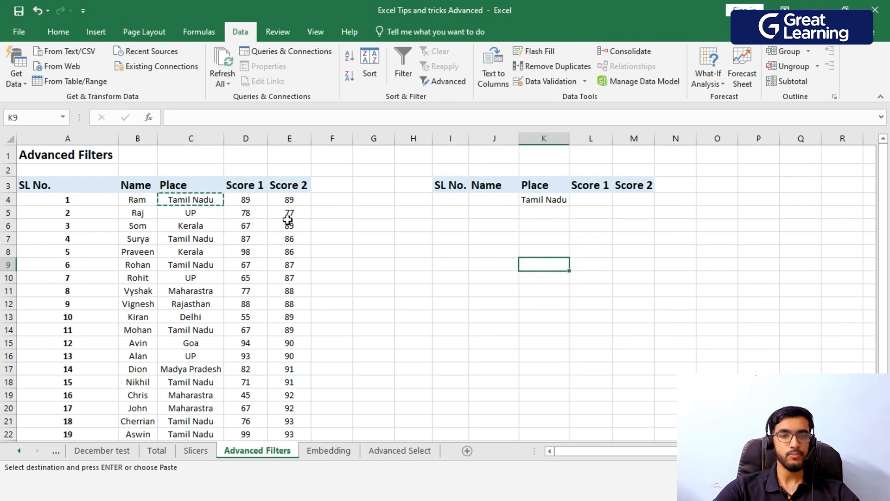
{"action": "key", "text": "Escape"}
{"action": "left_click", "coordinate": [385, 252]}
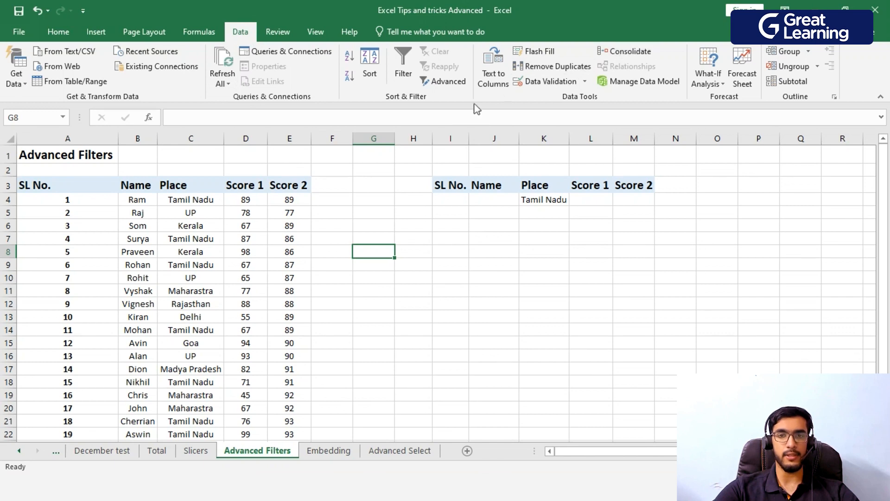
Start an Advanced Filter that copies to another location, with A3:E23 as the list range.
{"action": "left_click", "coordinate": [446, 83]}
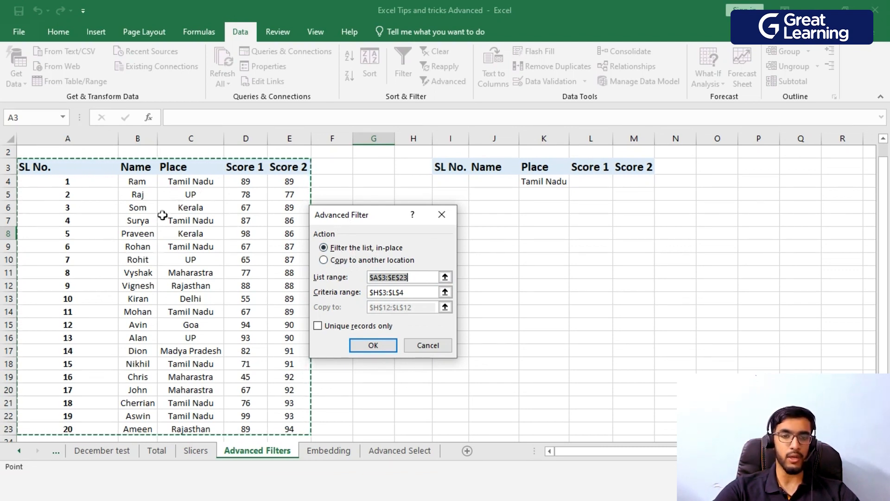
{"action": "left_click", "coordinate": [350, 260]}
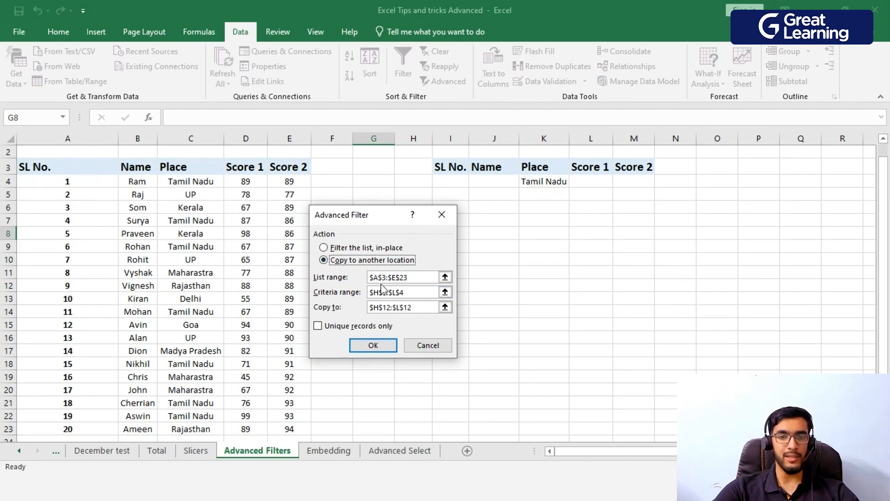
{"action": "left_click", "coordinate": [445, 277]}
{"action": "left_click_drag", "start_coordinate": [76, 175], "coordinate": [292, 386]}
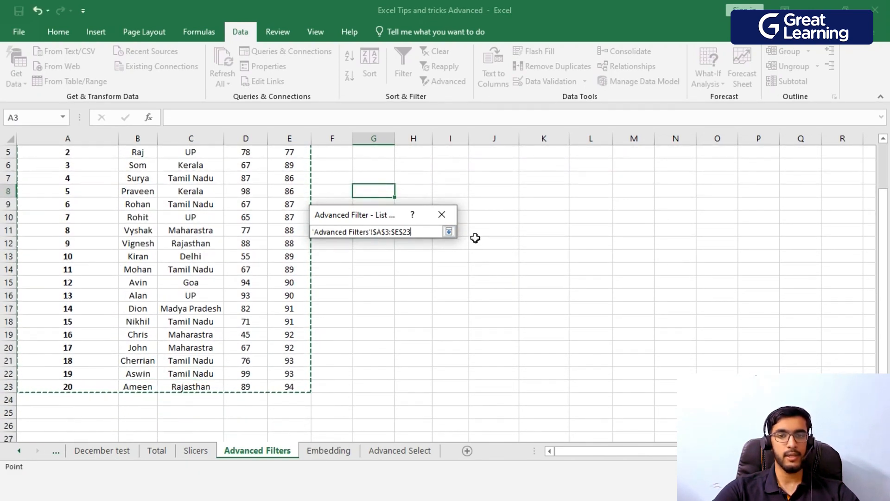
{"action": "left_click", "coordinate": [449, 232]}
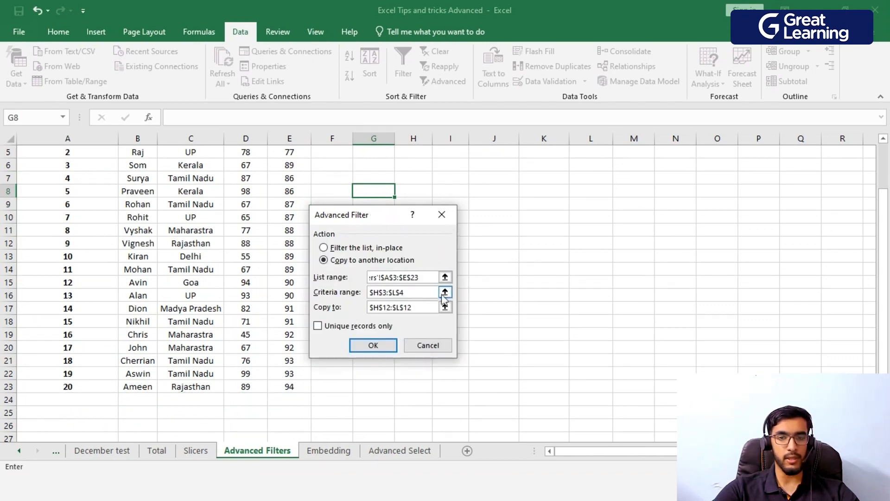
Set the Advanced Filter's criteria range to I3:M4, covering the copied headers and the Tamil Nadu criterion.
{"action": "left_click", "coordinate": [445, 292]}
{"action": "scroll", "coordinate": [537, 285], "scroll_direction": "up", "scroll_amount": 2}
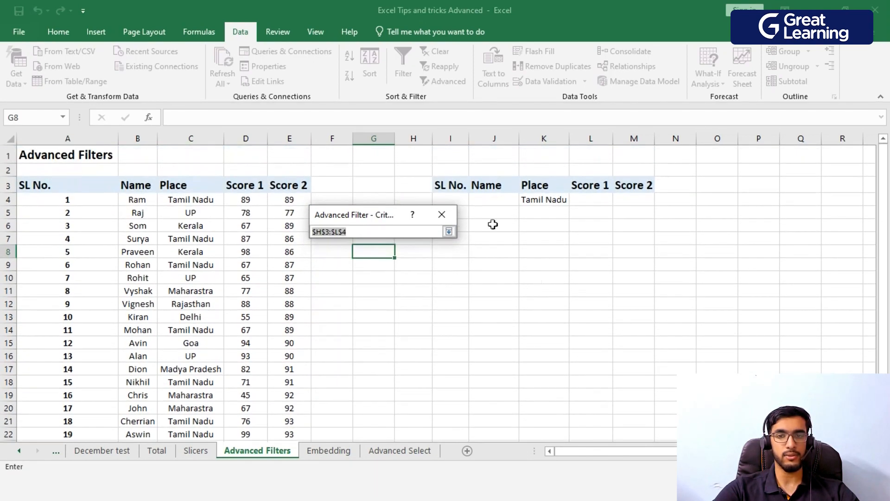
{"action": "left_click", "coordinate": [452, 185]}
{"action": "left_click_drag", "start_coordinate": [455, 185], "coordinate": [641, 197]}
{"action": "left_click", "coordinate": [449, 231]}
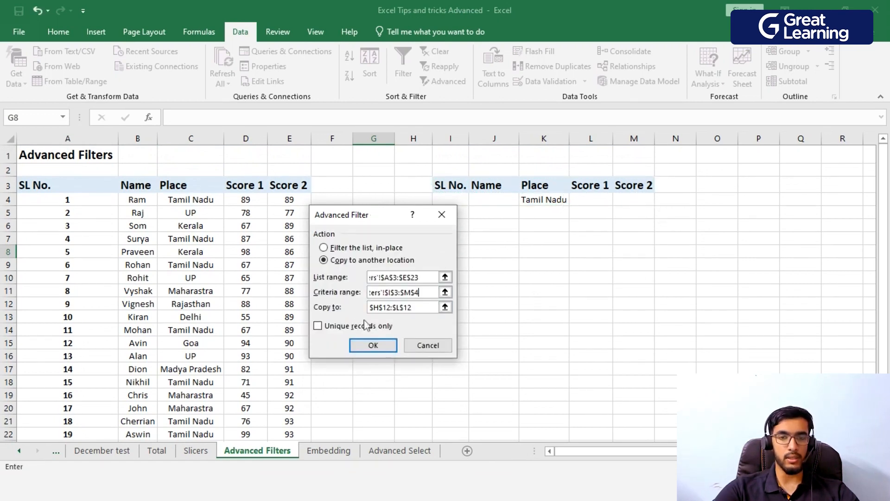
Set the Advanced Filter's copy destination to I11 and run the filter.
{"action": "left_click", "coordinate": [445, 306]}
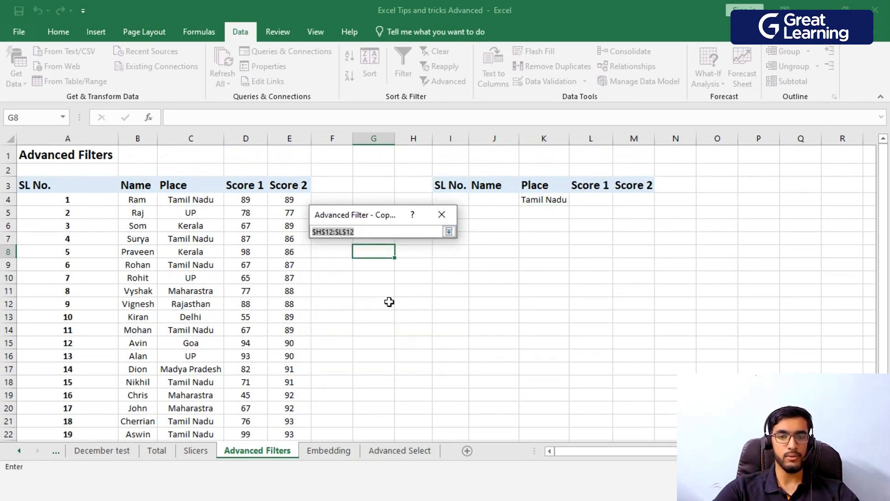
{"action": "left_click", "coordinate": [452, 291]}
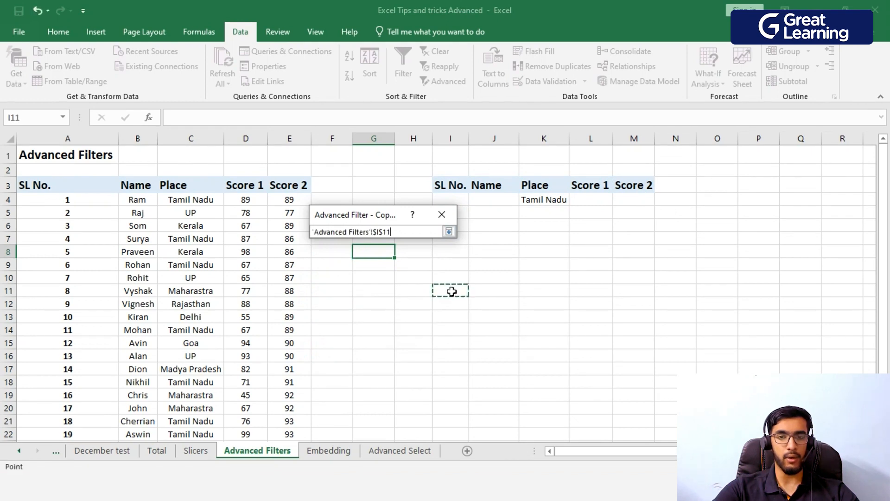
{"action": "left_click", "coordinate": [449, 231]}
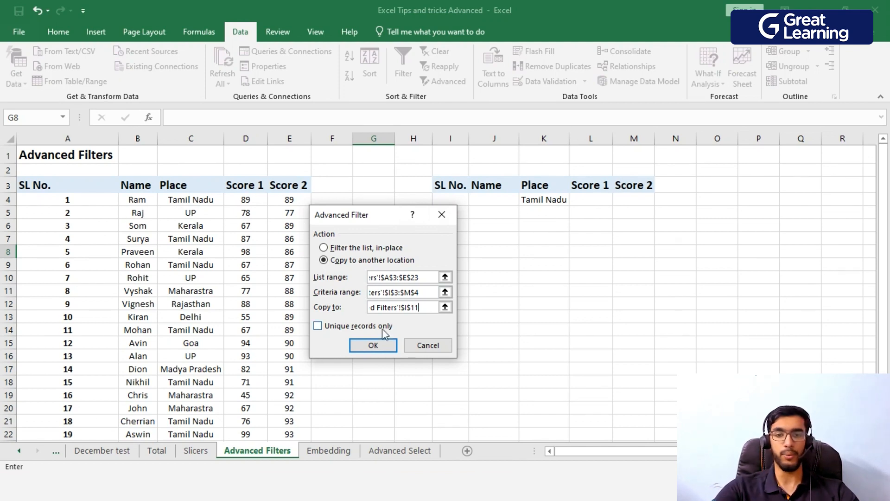
{"action": "left_click", "coordinate": [373, 346]}
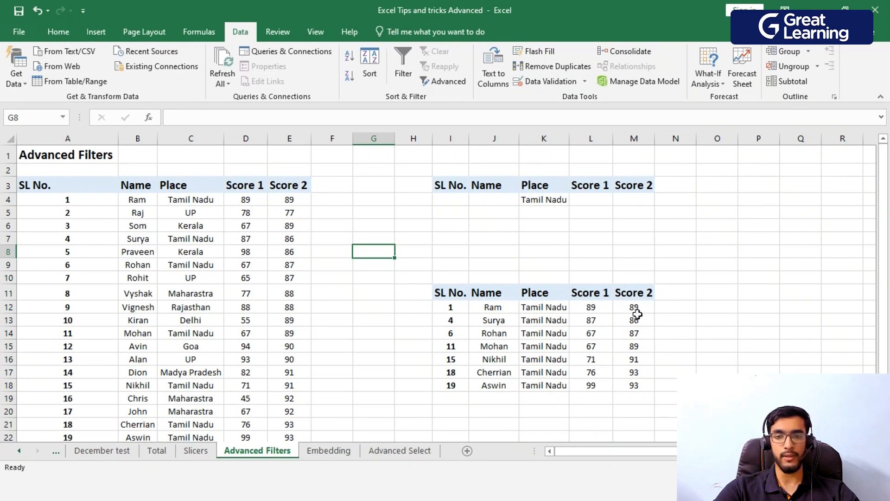
{"action": "left_click", "coordinate": [452, 240]}
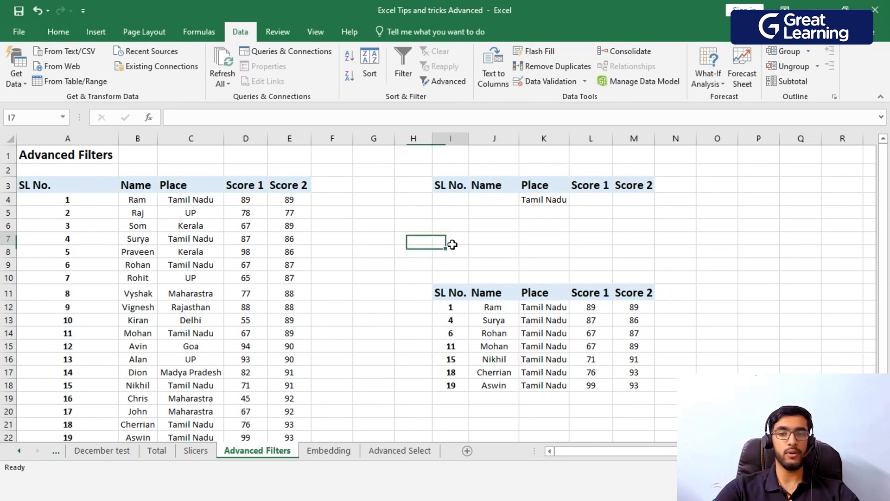
{"action": "left_click", "coordinate": [580, 251]}
{"action": "left_click", "coordinate": [675, 252]}
{"action": "left_click", "coordinate": [562, 201]}
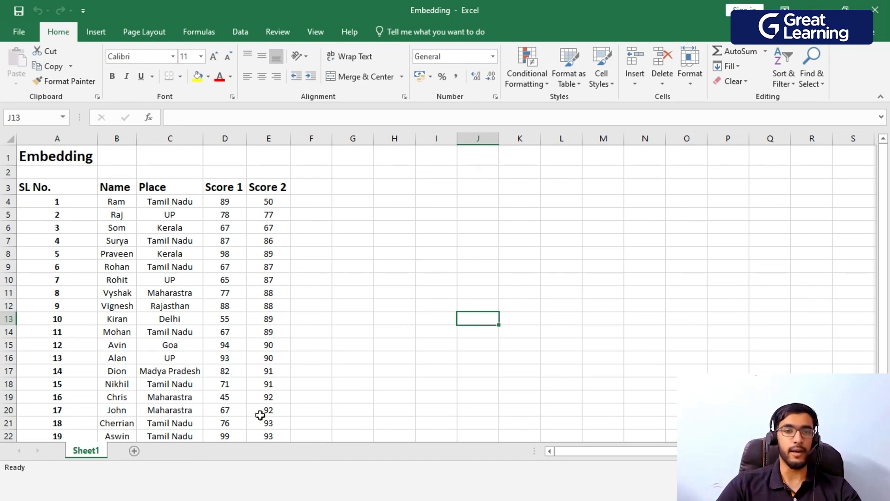
Paste the score table from A3:E23 into the blank Embedding Word document and undo the paste.
{"action": "left_click_drag", "start_coordinate": [47, 187], "coordinate": [279, 424]}
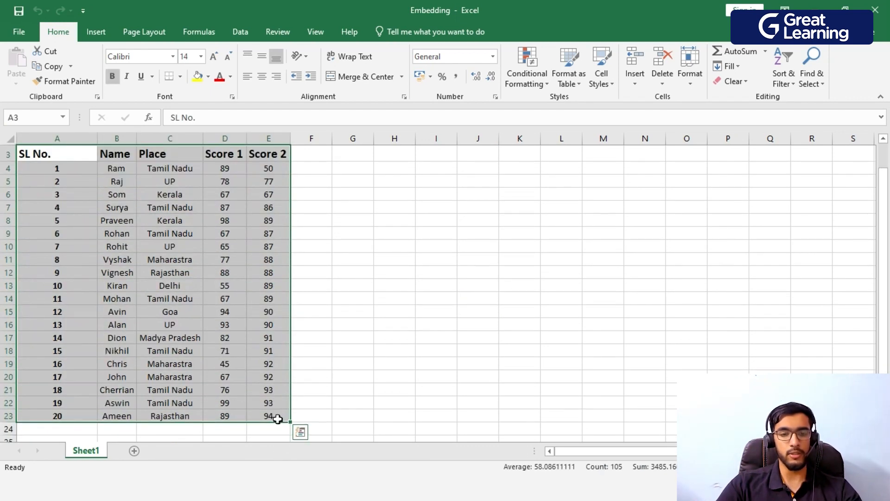
{"action": "key", "text": "ctrl+c"}
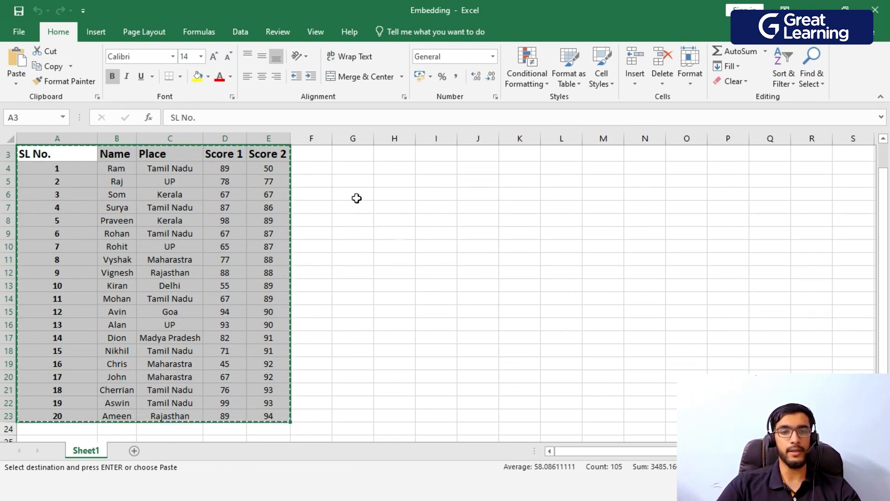
{"action": "key", "text": "alt+Tab"}
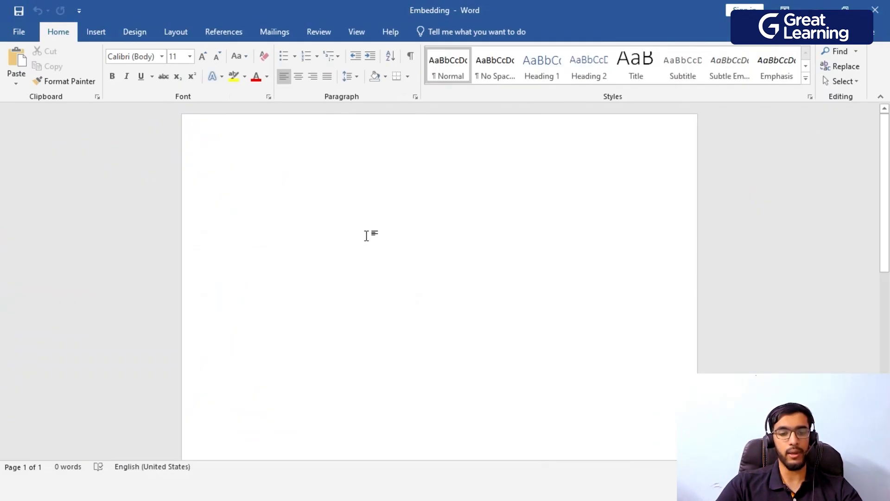
{"action": "key", "text": "ctrl+v"}
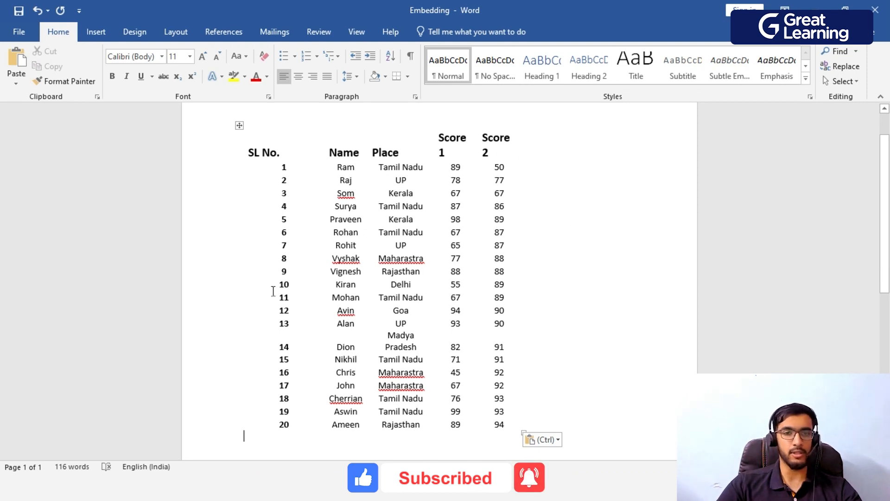
{"action": "left_click", "coordinate": [526, 314]}
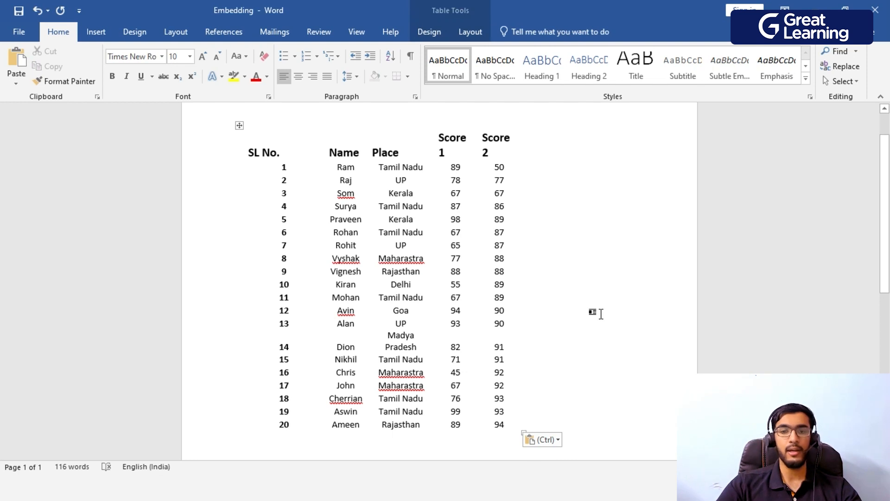
{"action": "key", "text": "ctrl+z"}
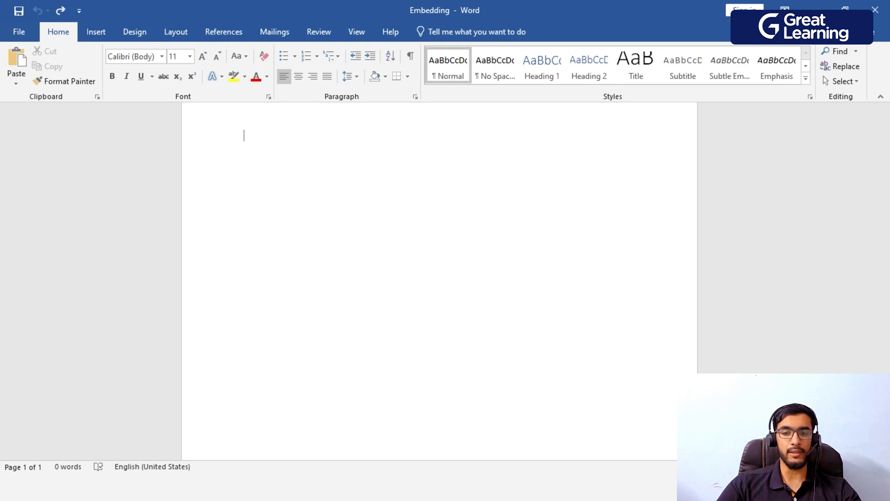
Switch back to Excel, clear the copy selection on Sheet1 and close the Embedding workbook.
{"action": "key", "text": "alt+Tab"}
{"action": "left_click", "coordinate": [520, 341]}
{"action": "key", "text": "Escape"}
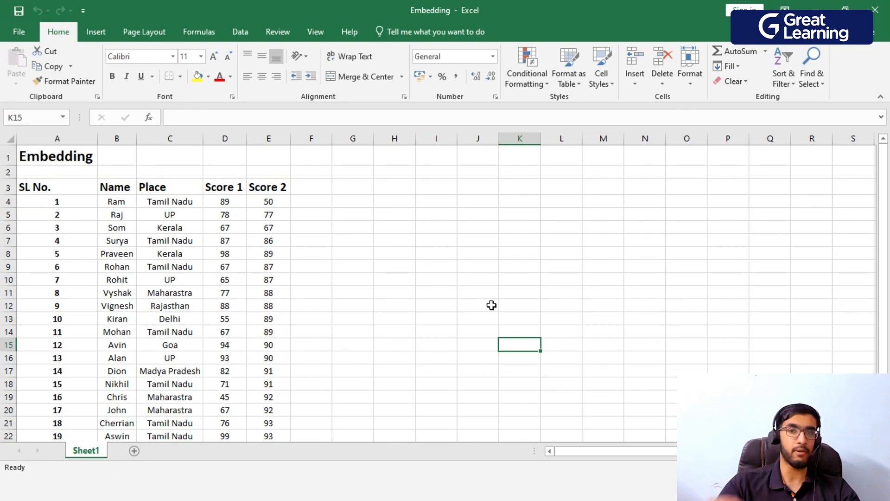
{"action": "left_click", "coordinate": [452, 295]}
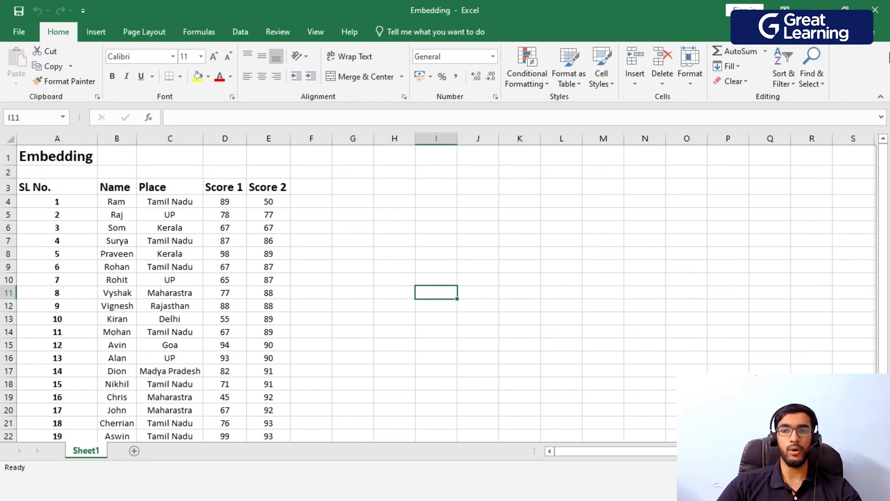
{"action": "left_click", "coordinate": [885, 5]}
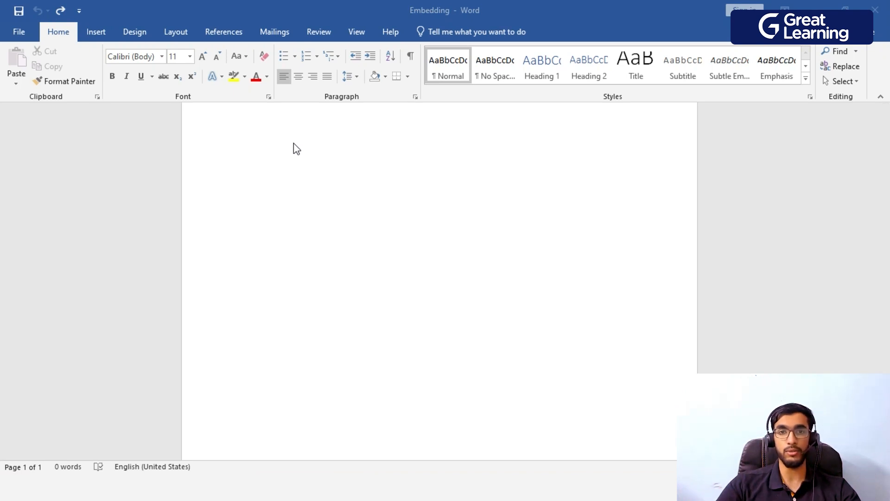
Start inserting an object from an existing file into the Word document, choosing Embedding.xlsx from the Desktop.
{"action": "left_click", "coordinate": [97, 32]}
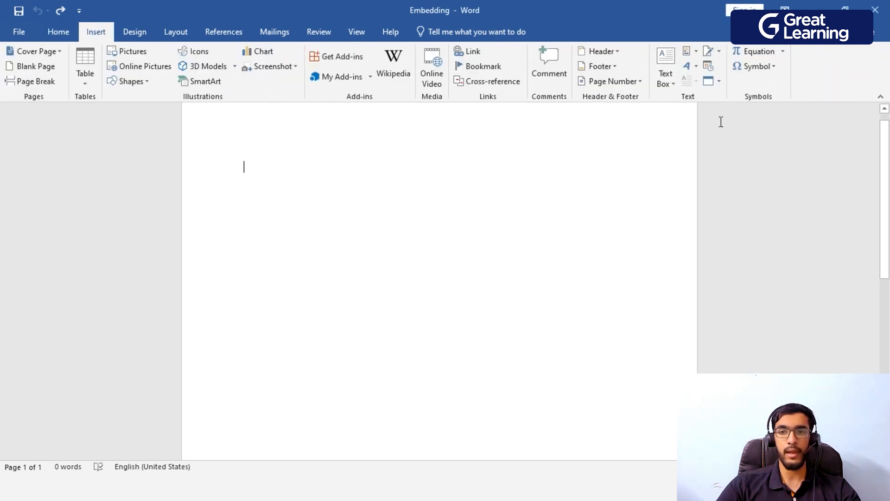
{"action": "left_click", "coordinate": [712, 83]}
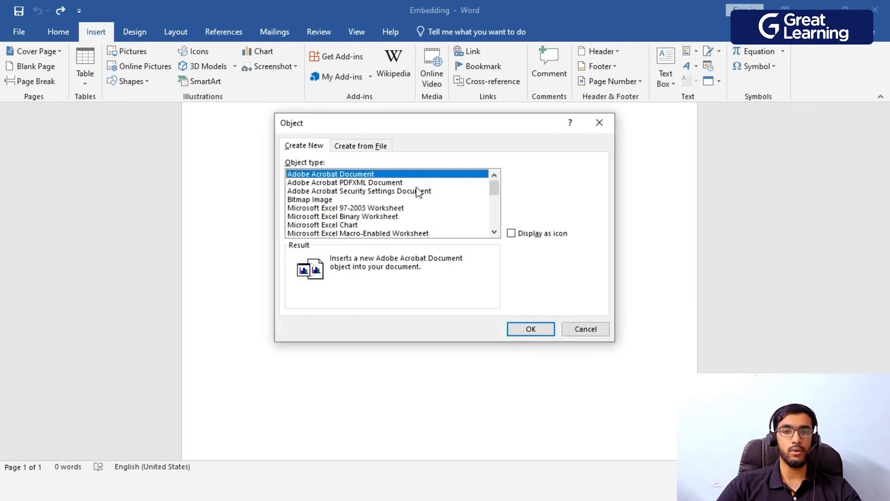
{"action": "left_click", "coordinate": [362, 146]}
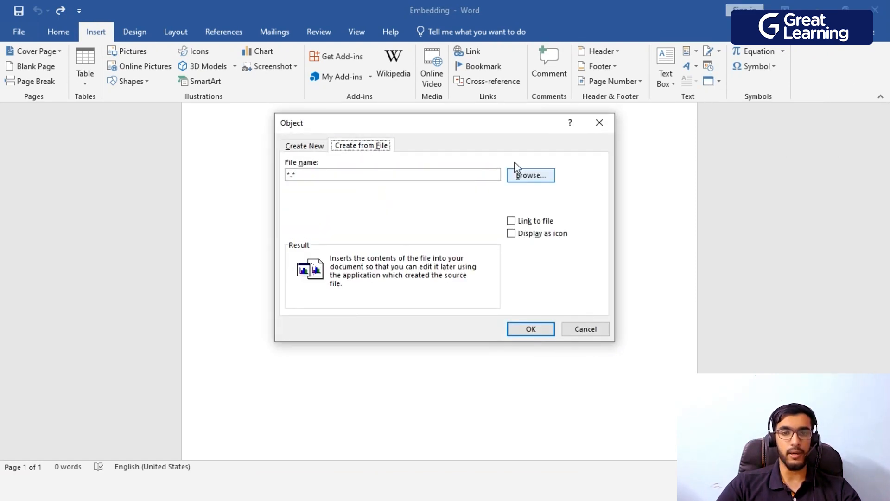
{"action": "left_click", "coordinate": [533, 179]}
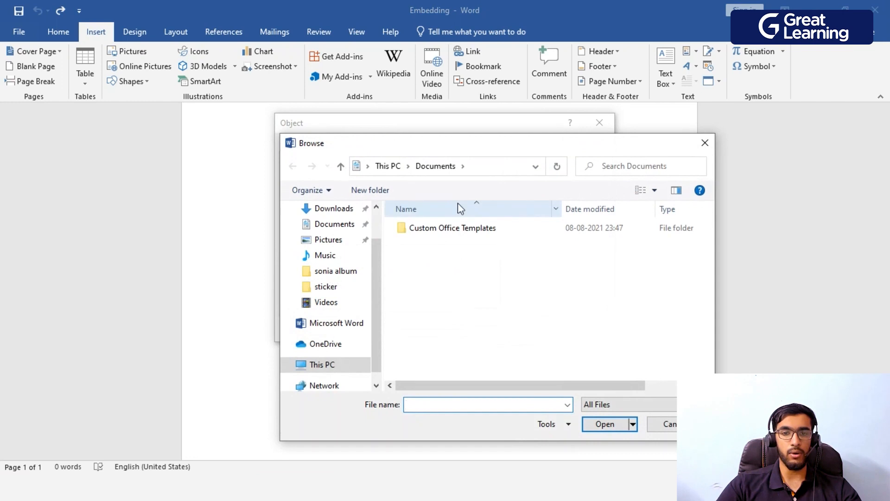
{"action": "left_click", "coordinate": [387, 166]}
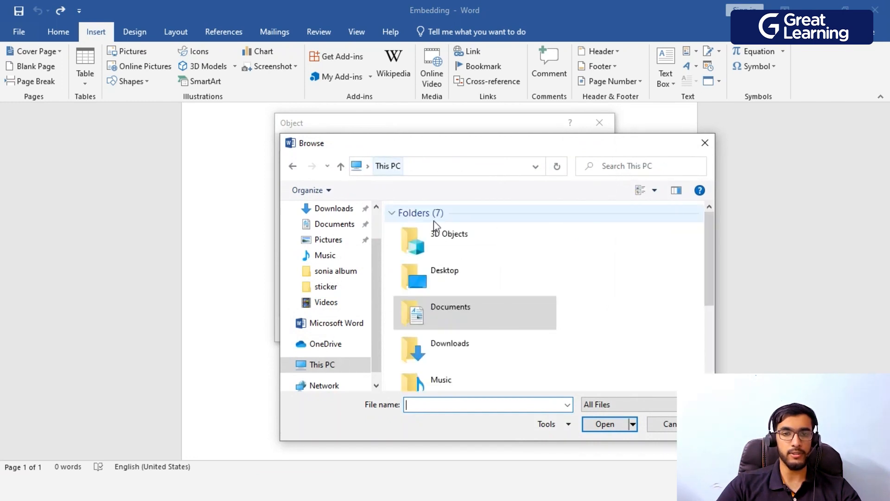
{"action": "double_click", "coordinate": [442, 270]}
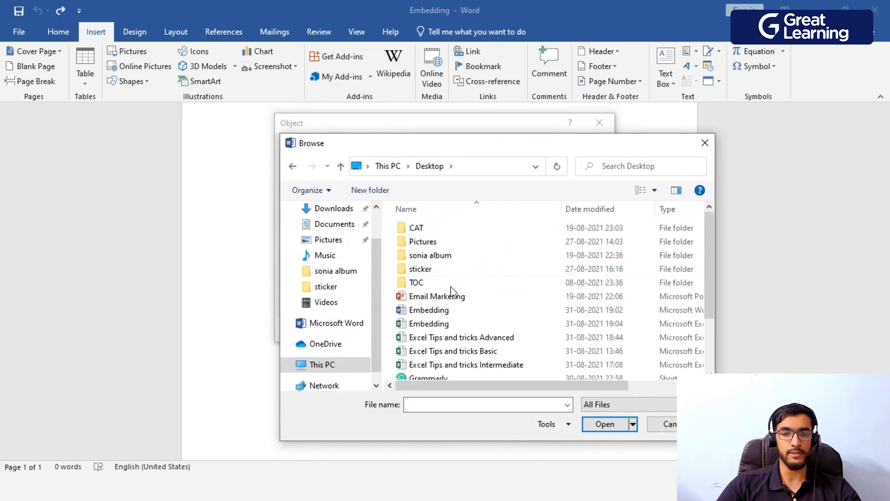
{"action": "left_click", "coordinate": [447, 323]}
{"action": "double_click", "coordinate": [448, 323]}
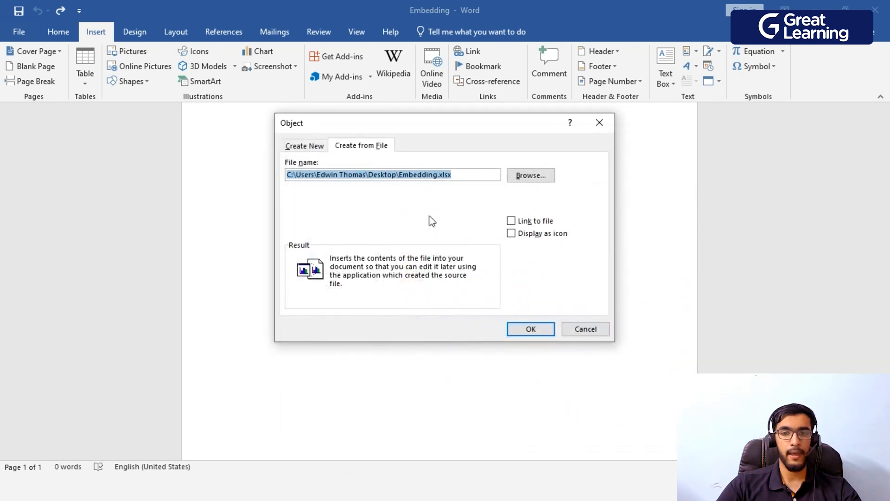
Insert the chosen workbook into the Word document with the Link to file option enabled.
{"action": "left_click", "coordinate": [510, 221]}
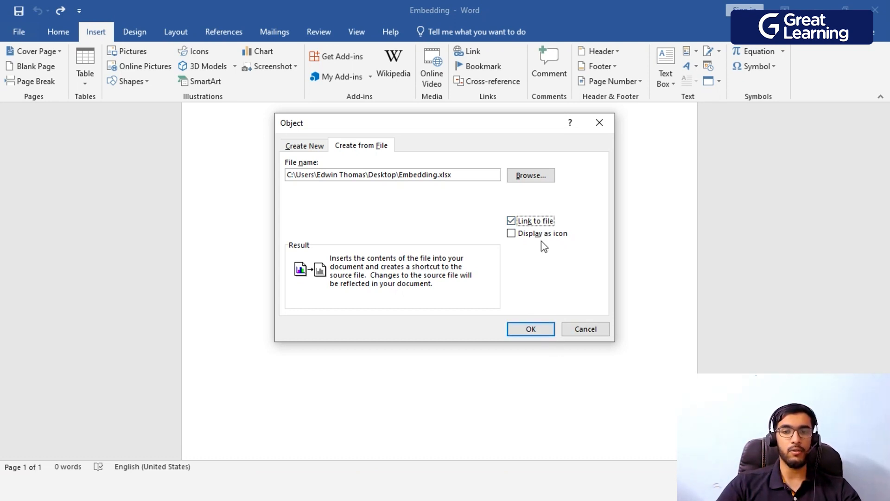
{"action": "left_click", "coordinate": [541, 326]}
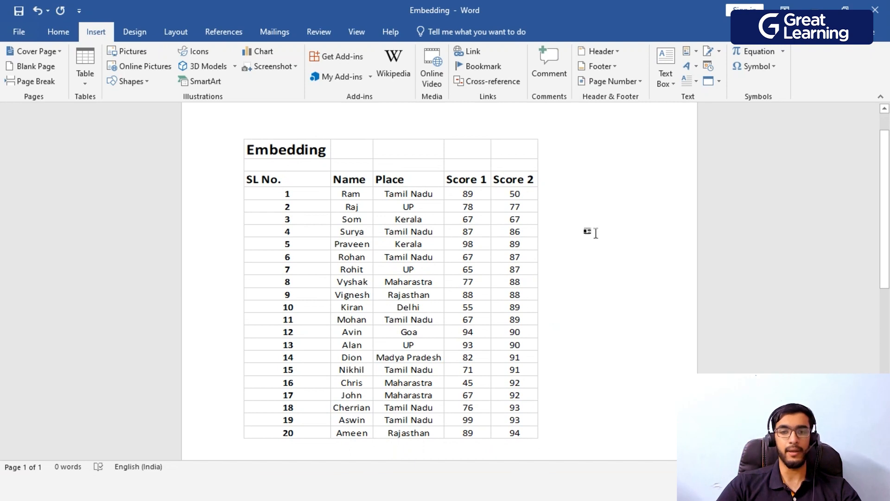
{"action": "scroll", "coordinate": [533, 433], "scroll_direction": "down", "scroll_amount": 1}
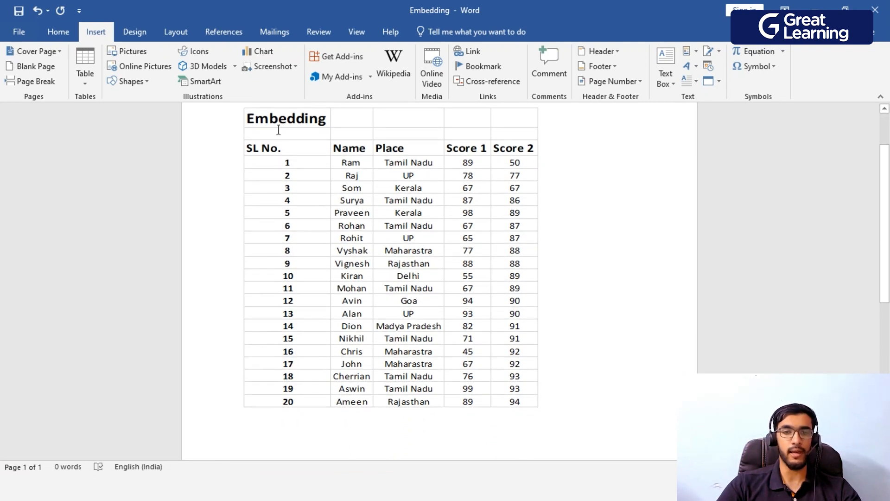
{"action": "scroll", "coordinate": [541, 304], "scroll_direction": "up", "scroll_amount": 1}
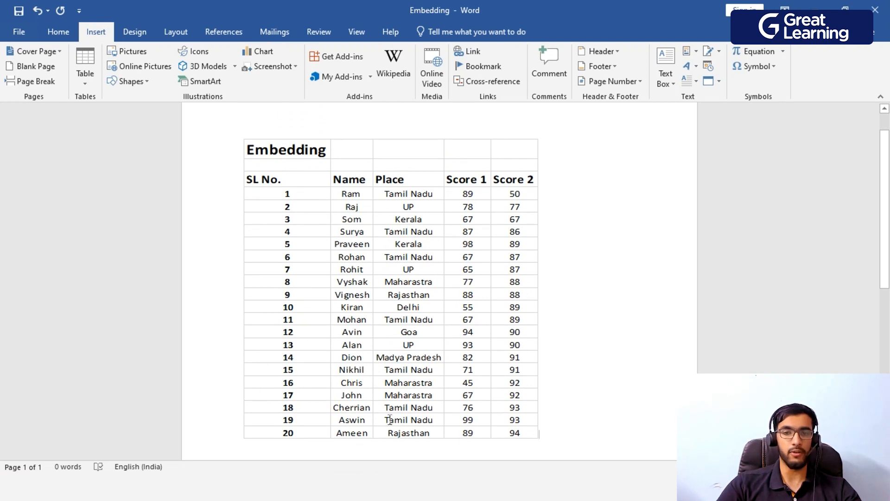
Save and close the Word document, and reopen the Embedding Excel workbook from the desktop.
{"action": "left_click", "coordinate": [18, 11]}
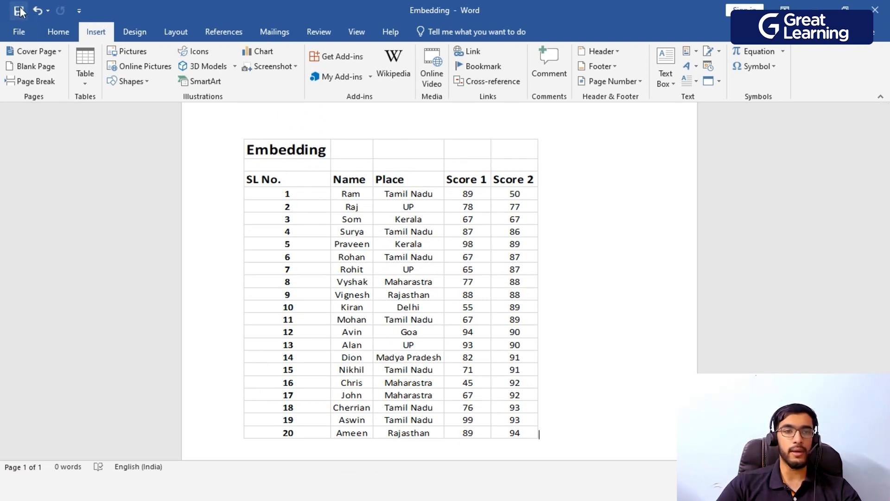
{"action": "left_click", "coordinate": [875, 9]}
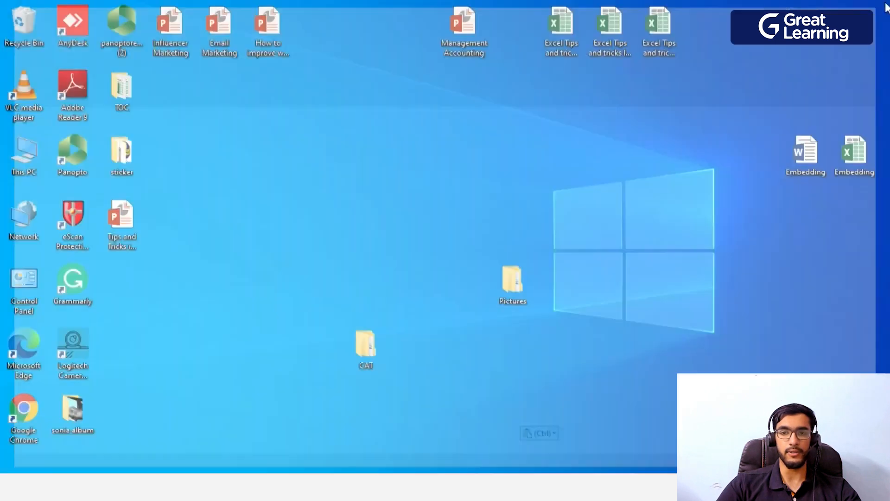
{"action": "double_click", "coordinate": [858, 153]}
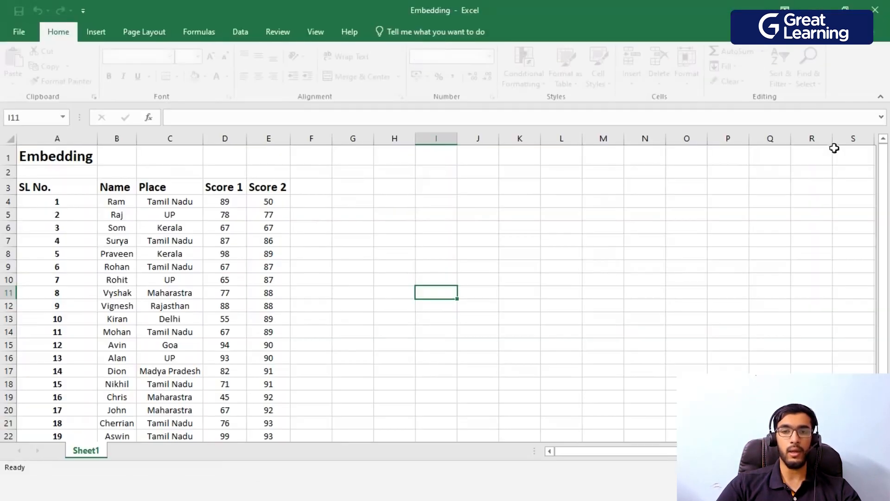
Set the Score 2 value in E4 to 45, and save and close the workbook.
{"action": "left_click", "coordinate": [273, 204]}
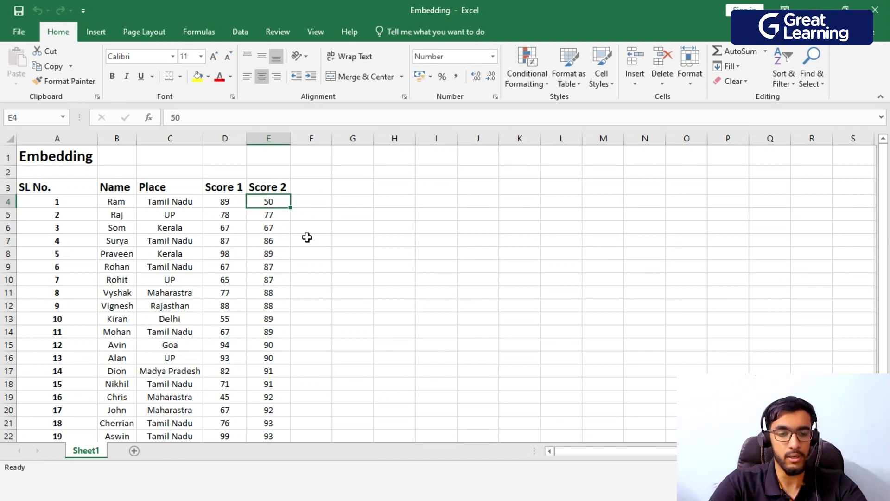
{"action": "type", "text": "45"}
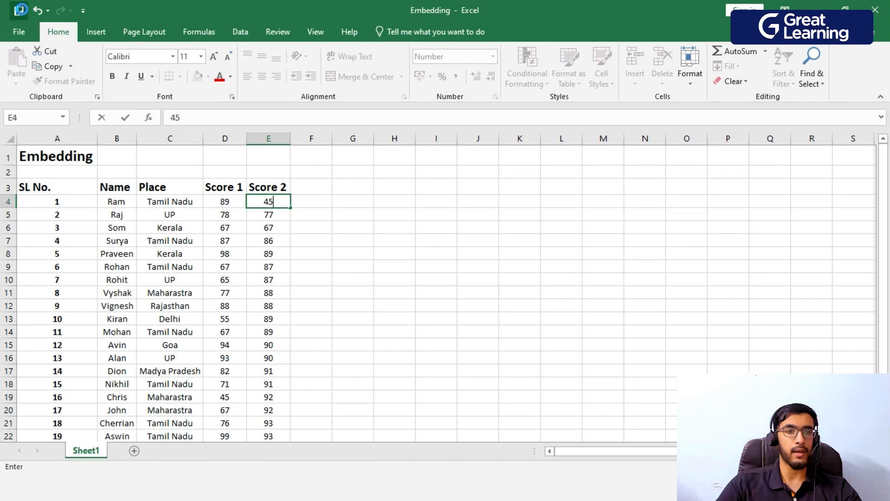
{"action": "left_click", "coordinate": [19, 10]}
{"action": "left_click", "coordinate": [874, 10]}
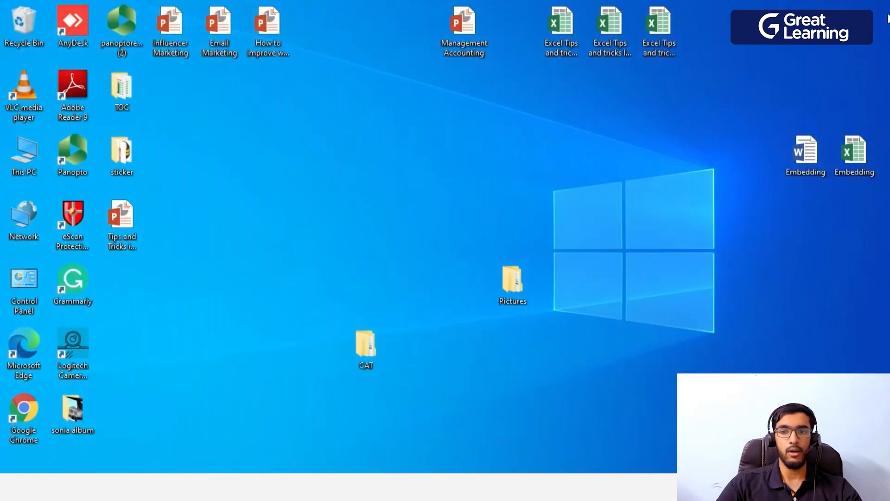
Reopen the Embedding Word document and update it with the data from the linked workbook.
{"action": "double_click", "coordinate": [817, 162]}
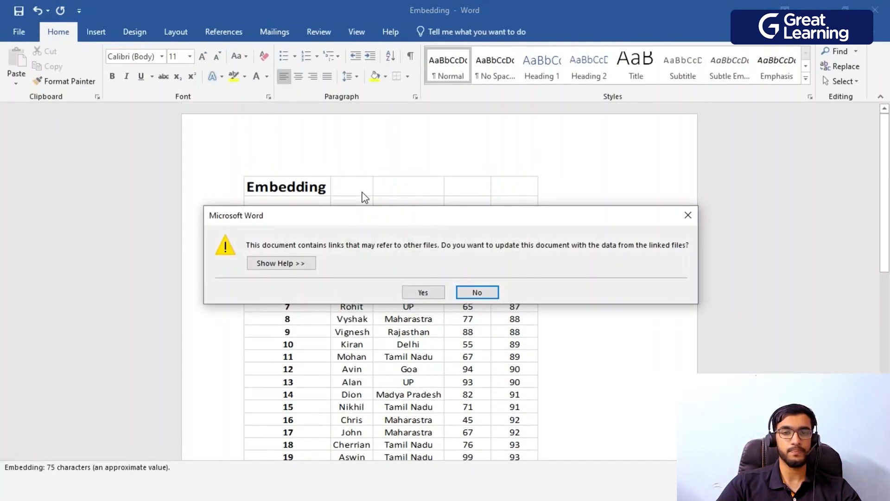
{"action": "left_click_drag", "start_coordinate": [442, 212], "coordinate": [422, 276]}
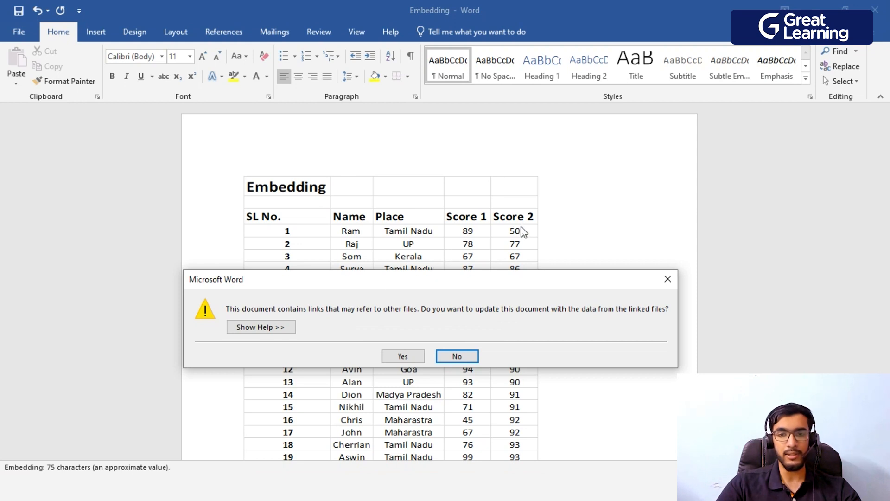
{"action": "left_click", "coordinate": [414, 359]}
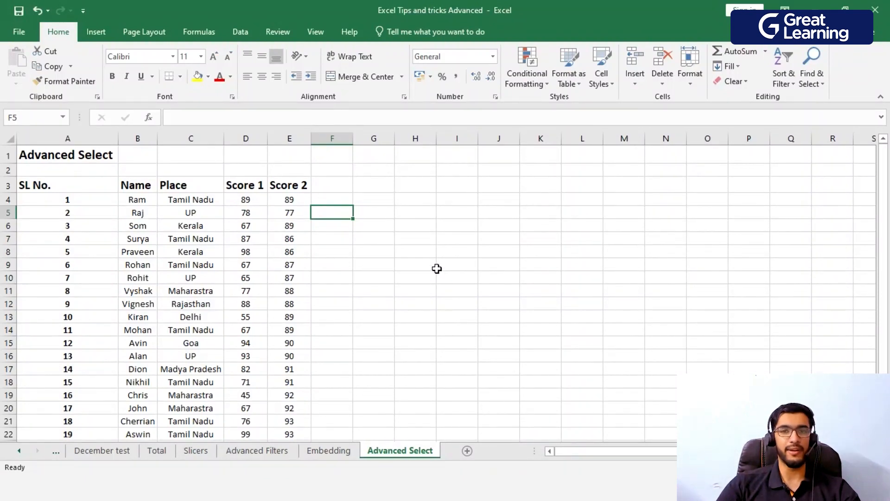
{"action": "left_click_drag", "start_coordinate": [442, 273], "coordinate": [442, 268]}
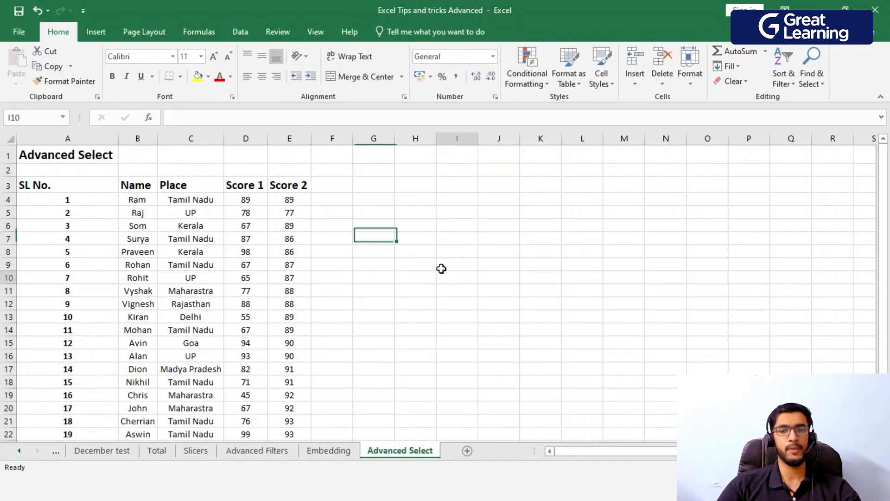
{"action": "left_click", "coordinate": [462, 252]}
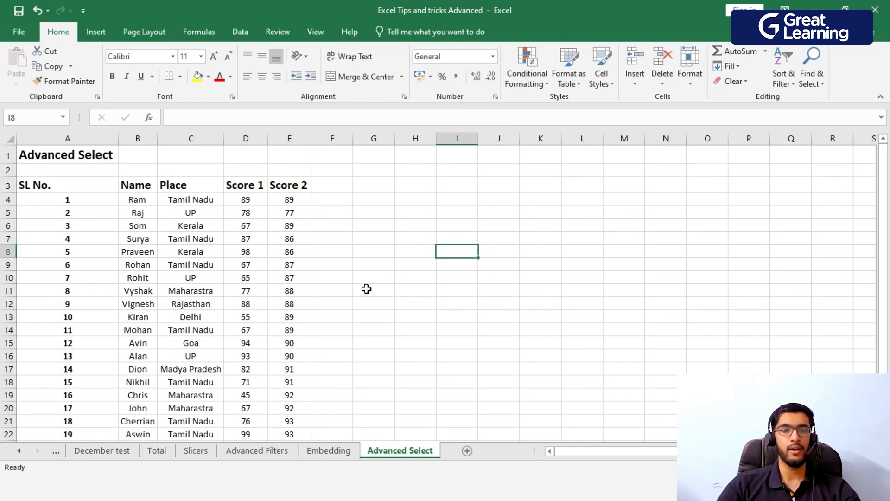
{"action": "scroll", "coordinate": [342, 287], "scroll_direction": "down", "scroll_amount": 1}
{"action": "scroll", "coordinate": [343, 288], "scroll_direction": "up", "scroll_amount": 1}
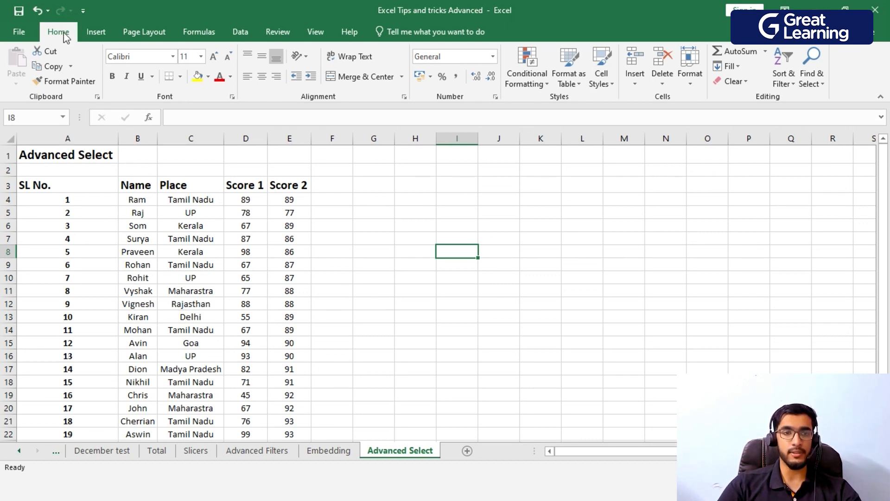
Find all cells containing "kerala" on the Advanced Select sheet of the Excel Tips and tricks Advanced workbook.
{"action": "left_click", "coordinate": [811, 67]}
{"action": "left_click", "coordinate": [825, 82]}
{"action": "left_click", "coordinate": [825, 80]}
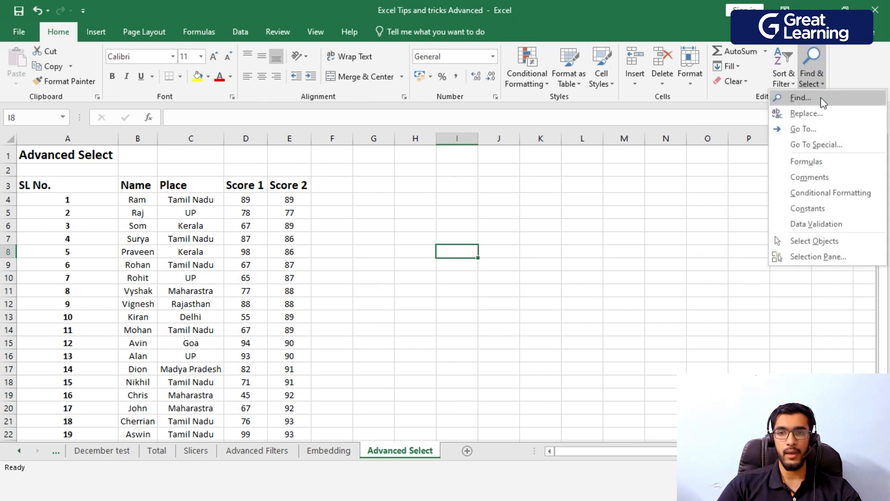
{"action": "left_click", "coordinate": [800, 98]}
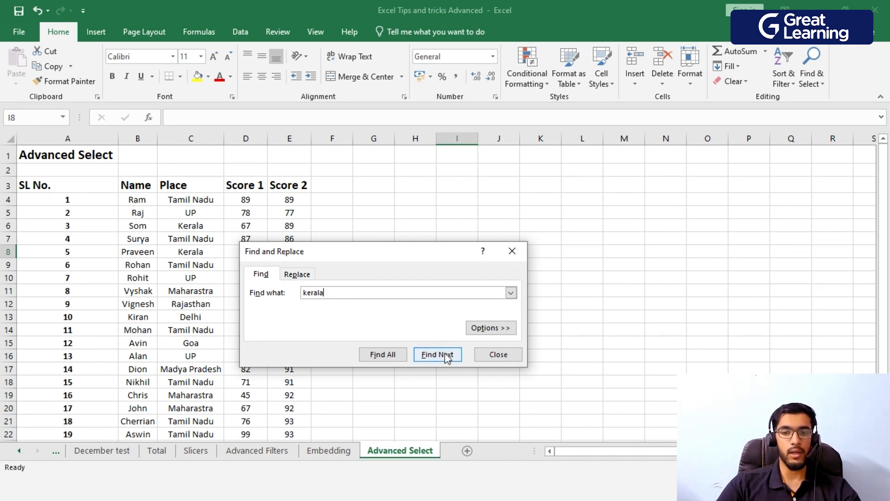
{"action": "left_click", "coordinate": [383, 354]}
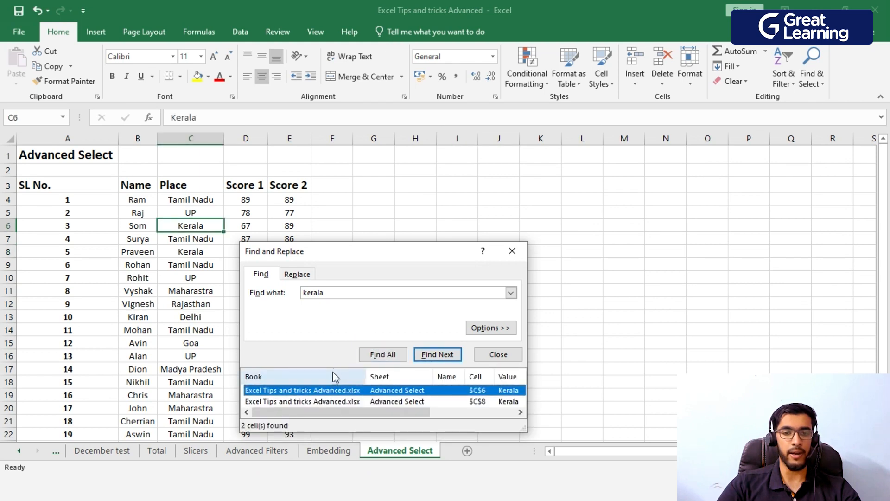
Select both found Kerala cells in the Place column and format them with a yellow fill and red font.
{"action": "left_click", "coordinate": [389, 401], "text": "shift"}
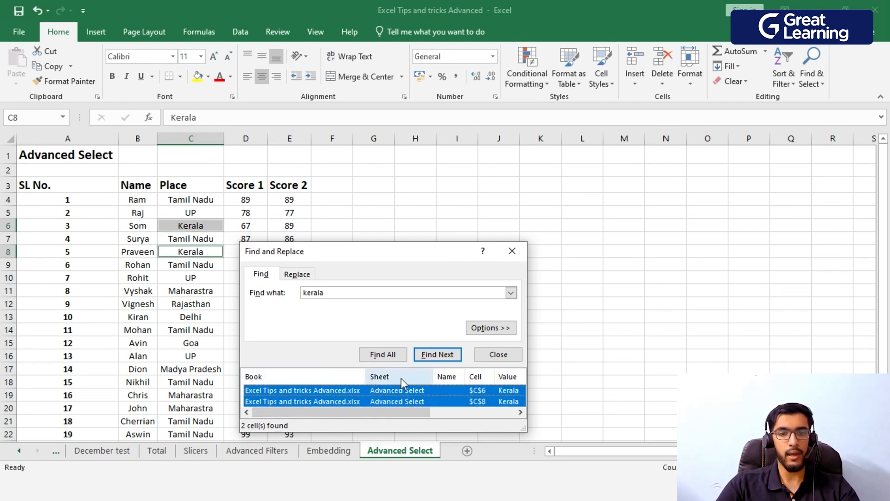
{"action": "left_click", "coordinate": [497, 354]}
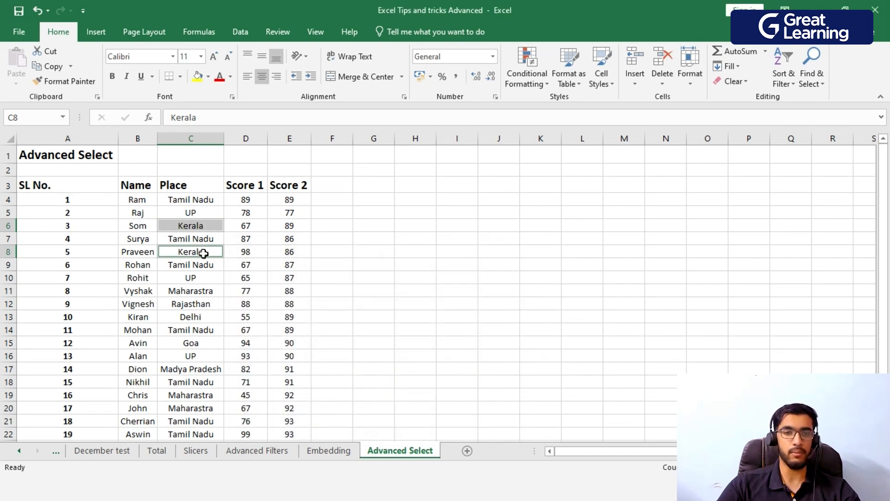
{"action": "left_click", "coordinate": [197, 76]}
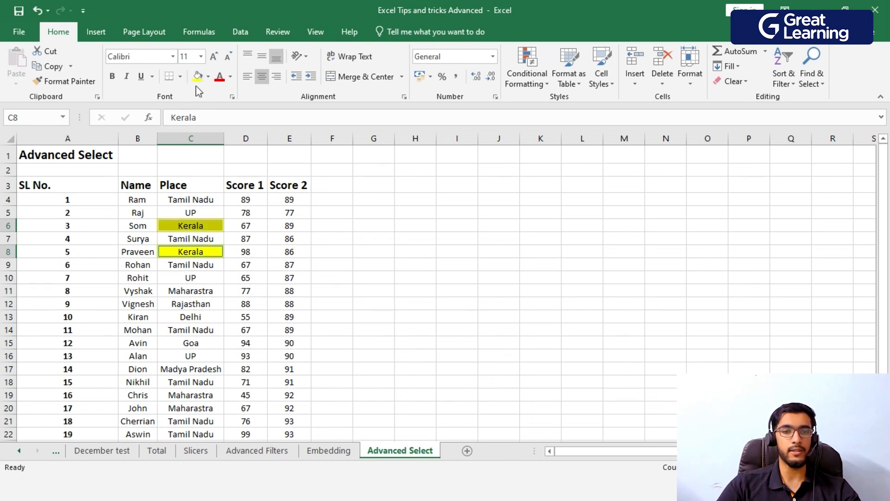
{"action": "left_click", "coordinate": [220, 77]}
{"action": "left_click", "coordinate": [439, 265]}
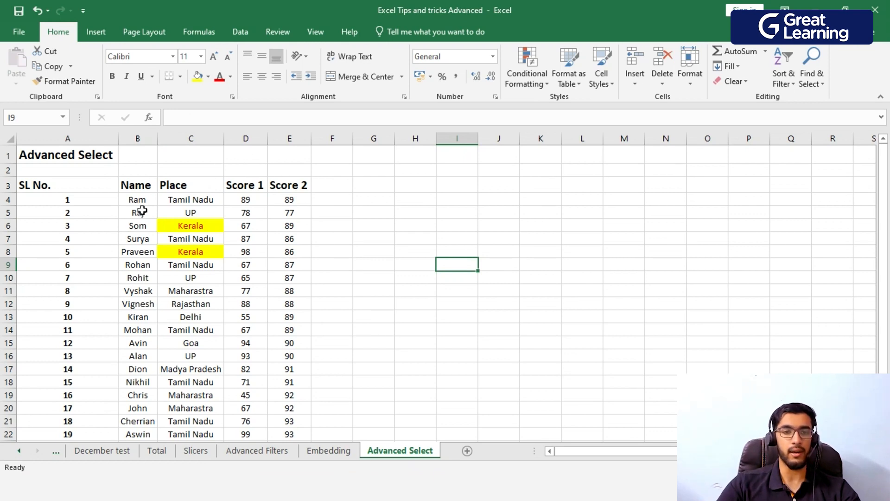
{"action": "left_click", "coordinate": [218, 227]}
{"action": "left_click", "coordinate": [208, 251]}
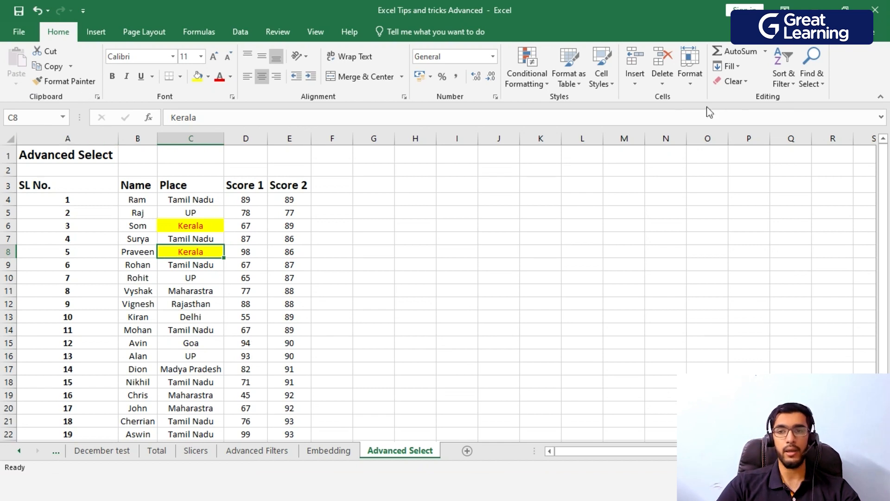
Find all cells containing "tamil nadu" and select every match in the Place column.
{"action": "left_click", "coordinate": [811, 77]}
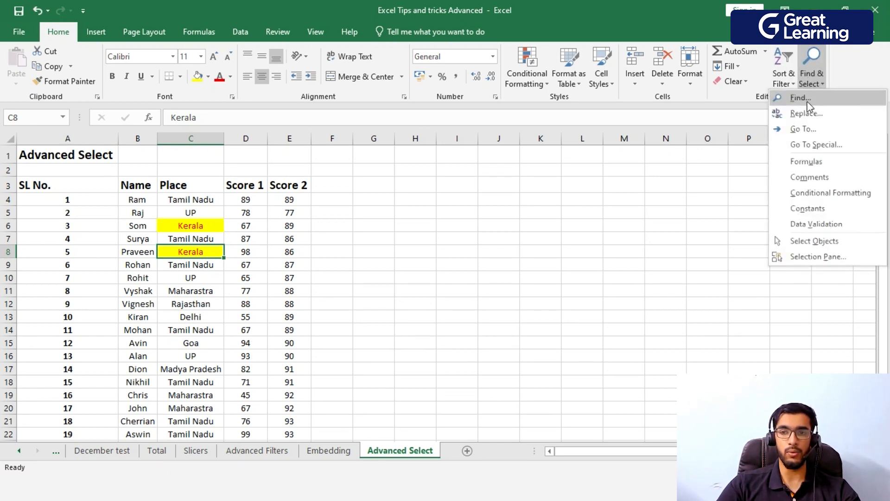
{"action": "left_click", "coordinate": [802, 96]}
{"action": "type", "text": "ta"}
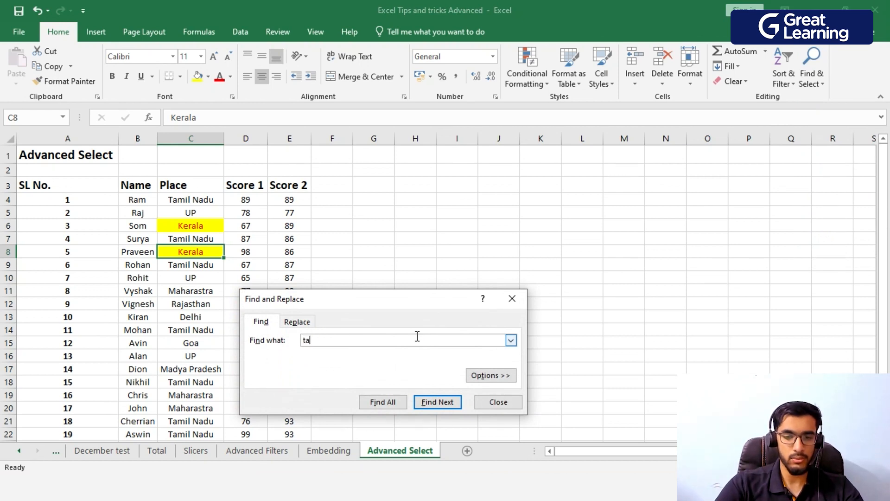
{"action": "type", "text": "mil nadu"}
{"action": "left_click", "coordinate": [383, 402]}
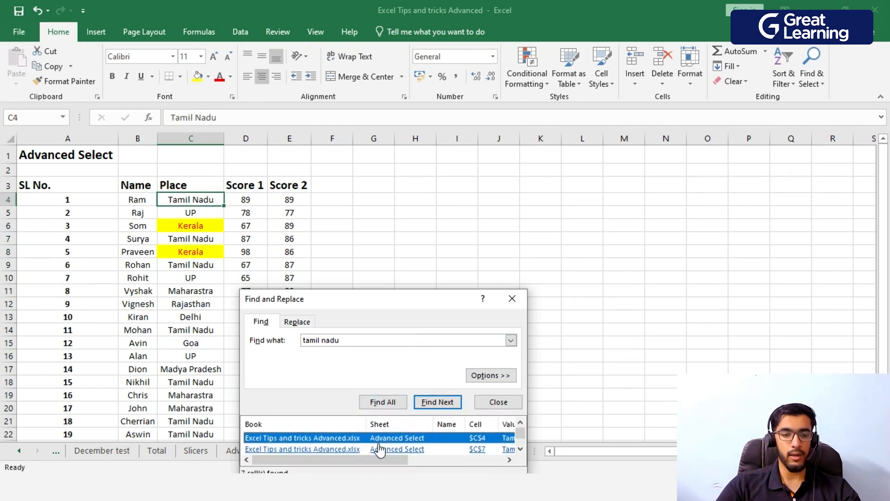
{"action": "key", "text": "ctrl+a"}
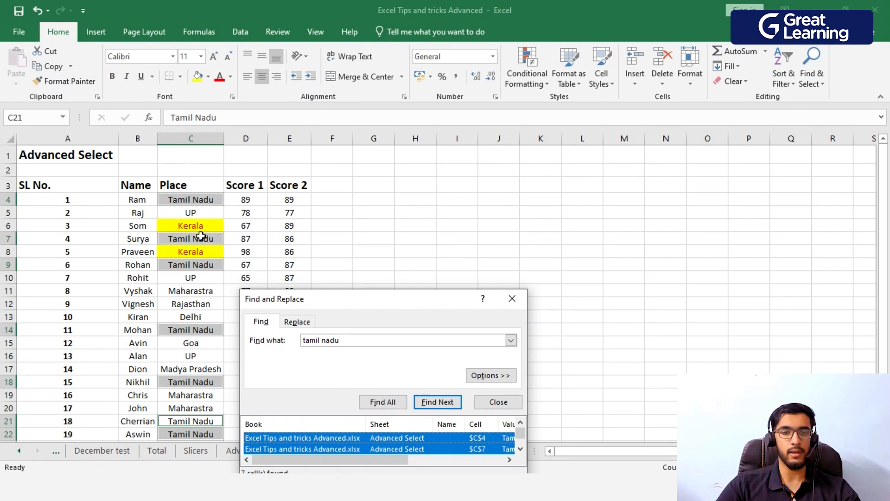
{"action": "left_click", "coordinate": [497, 402]}
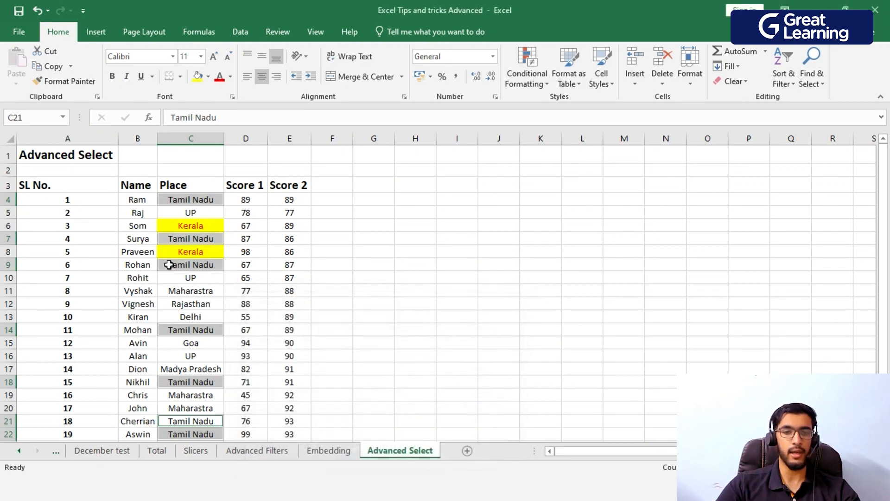
Give the selected Tamil Nadu cells a light blue fill and make their text bold.
{"action": "left_click", "coordinate": [208, 76]}
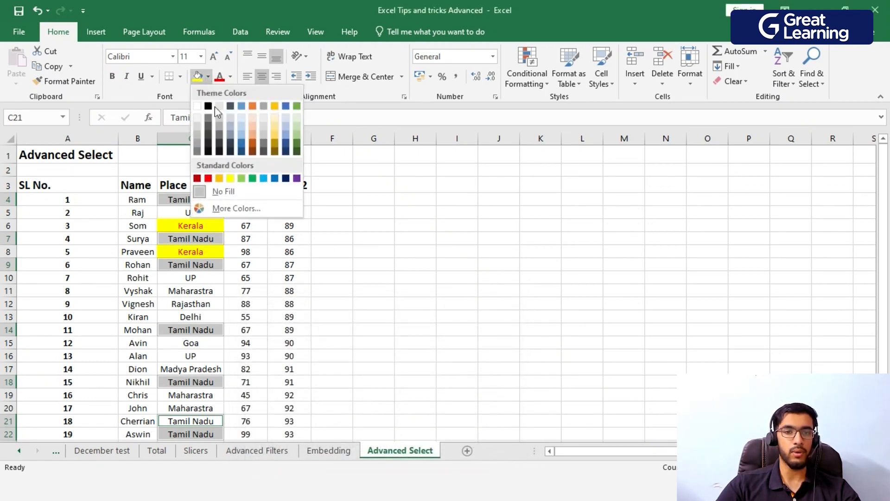
{"action": "left_click", "coordinate": [243, 135]}
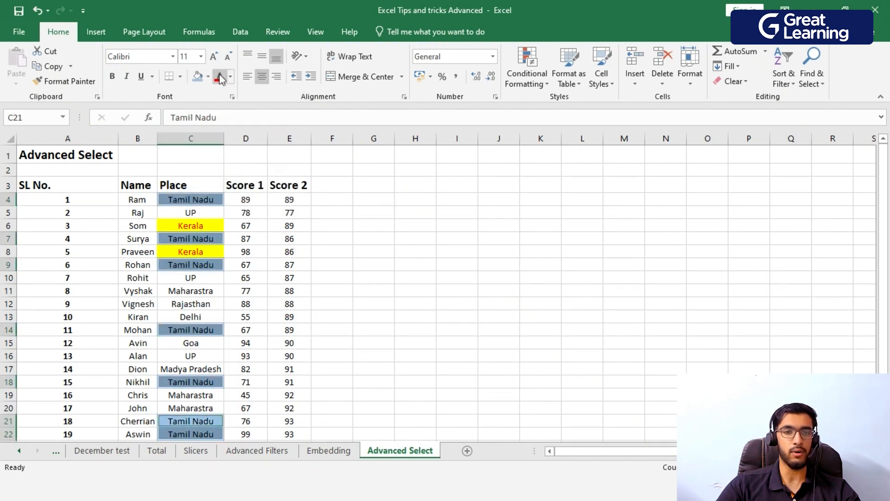
{"action": "left_click", "coordinate": [111, 76]}
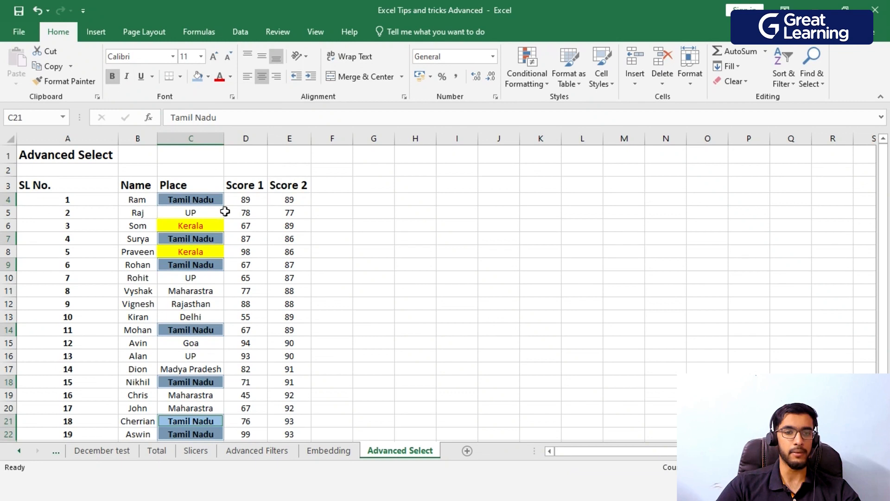
{"action": "left_click", "coordinate": [434, 214]}
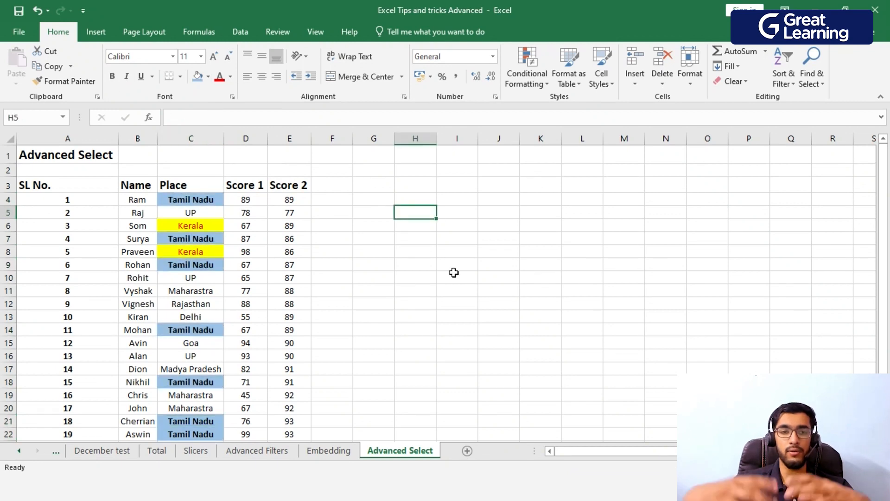